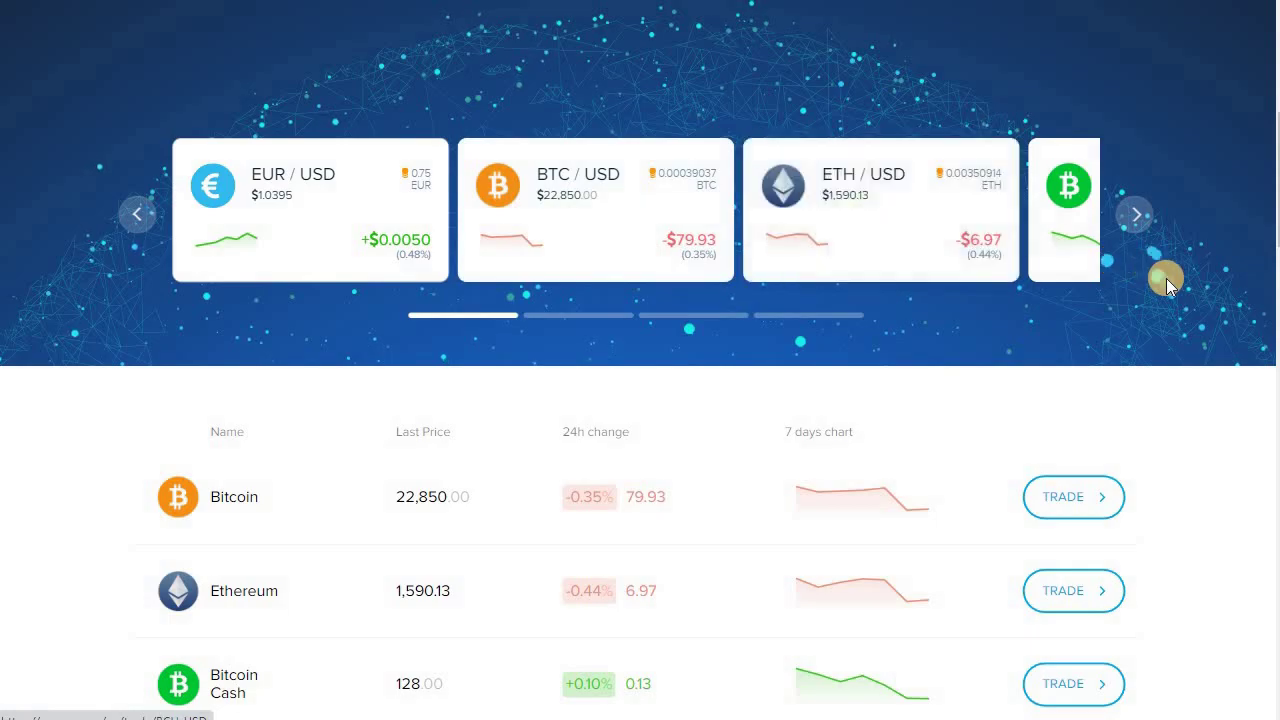
# Log in to the Payeer wallet with the first saved account login and its stored password.
pyautogui.scroll(5, 1170, 280)
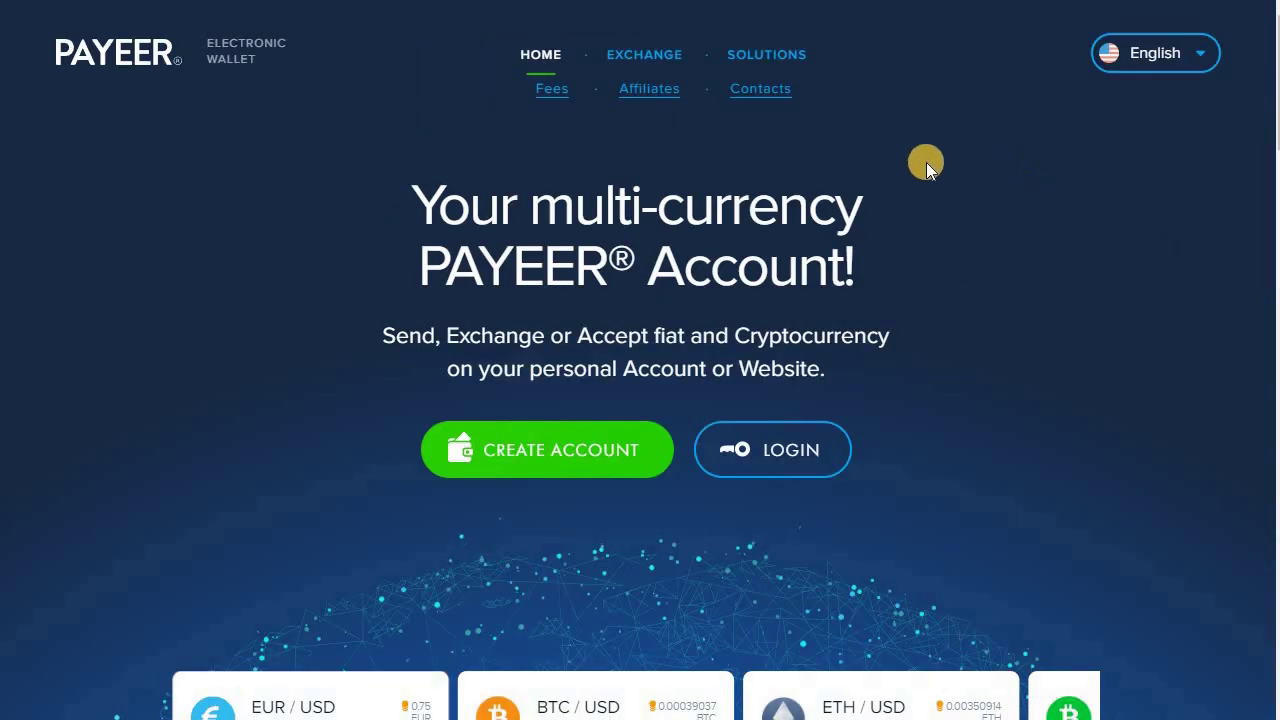
pyautogui.click(766, 455)
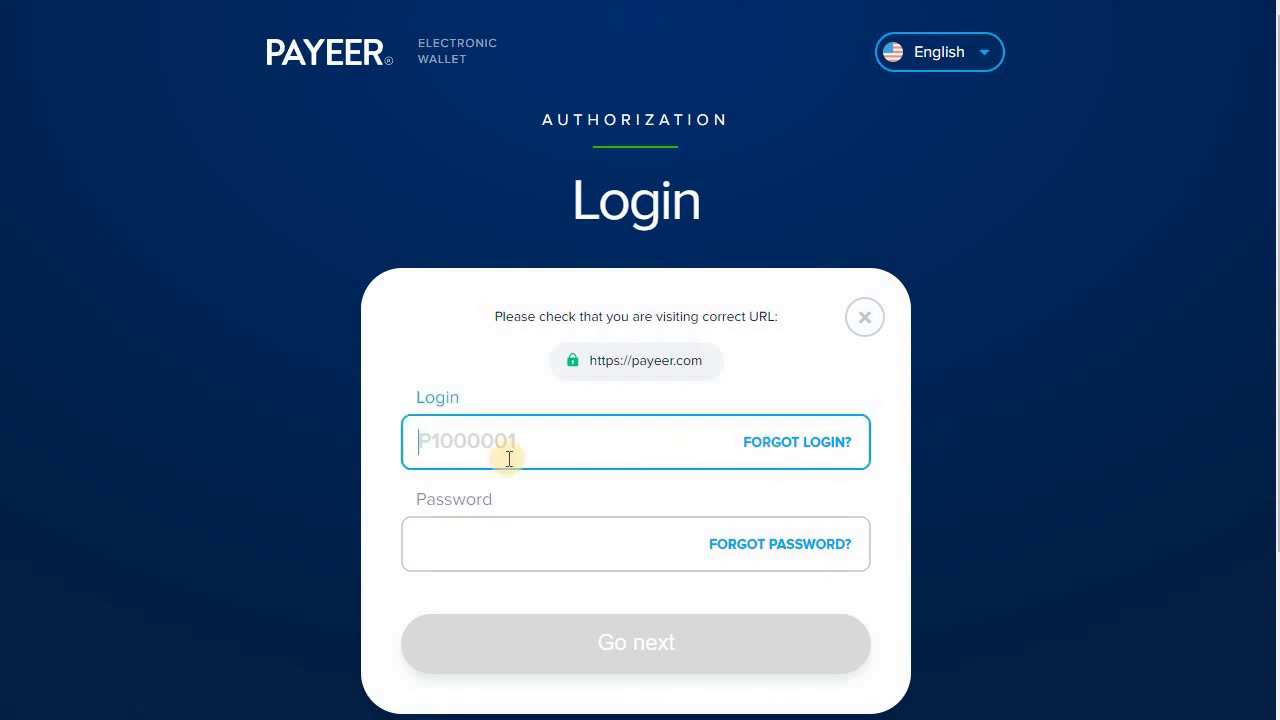
pyautogui.click(443, 439)
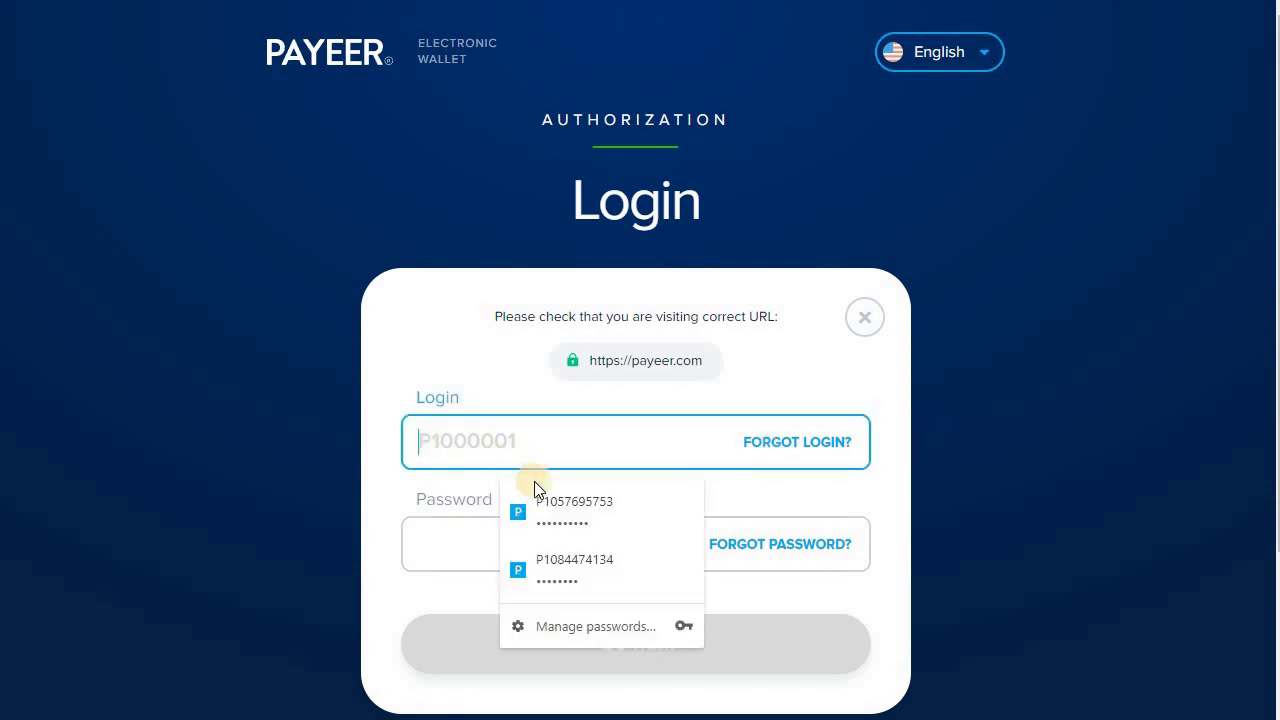
pyautogui.click(560, 494)
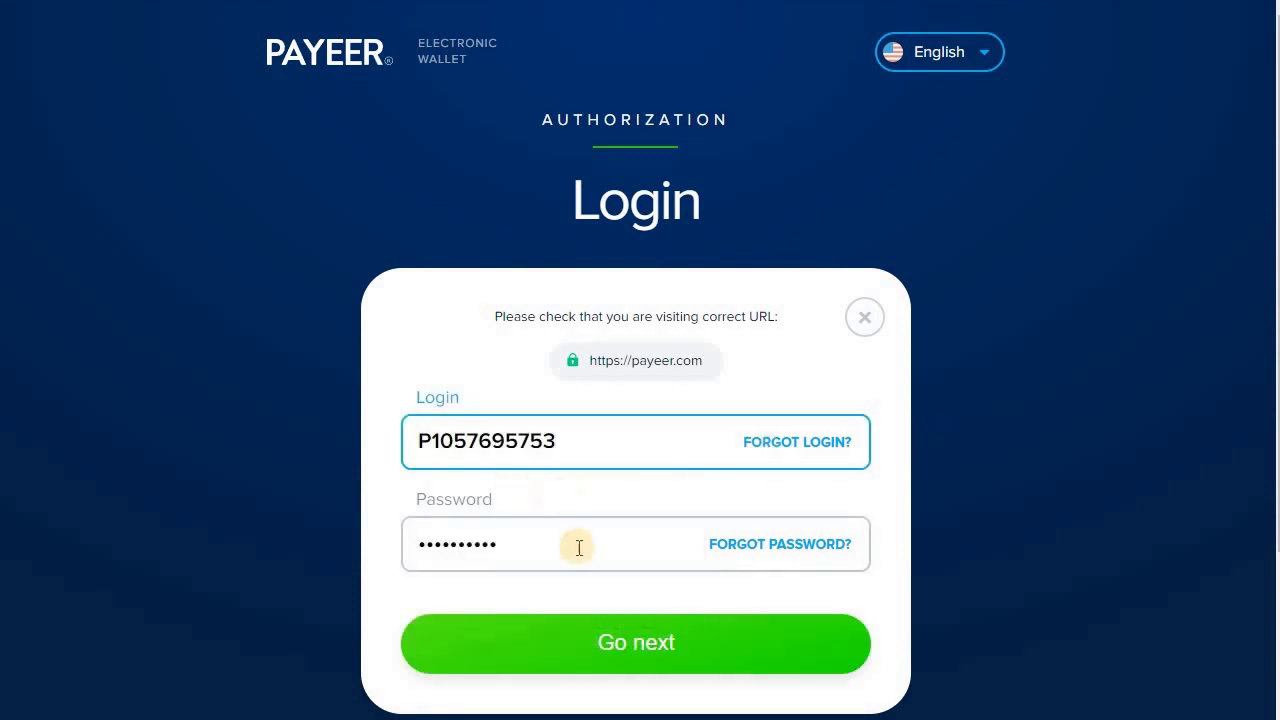
pyautogui.click(623, 645)
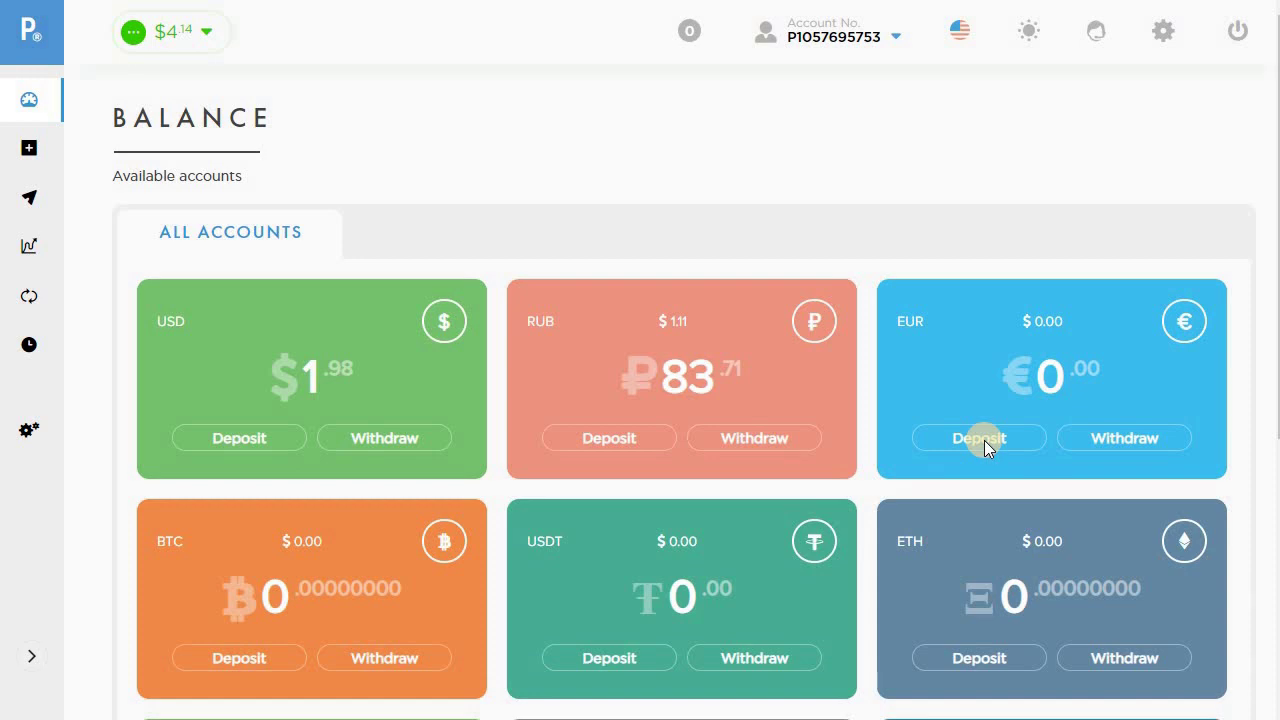
# Review the balances of all currency accounts, from USD through TRX, on the Balance page.
pyautogui.scroll(-4, 577, 522)
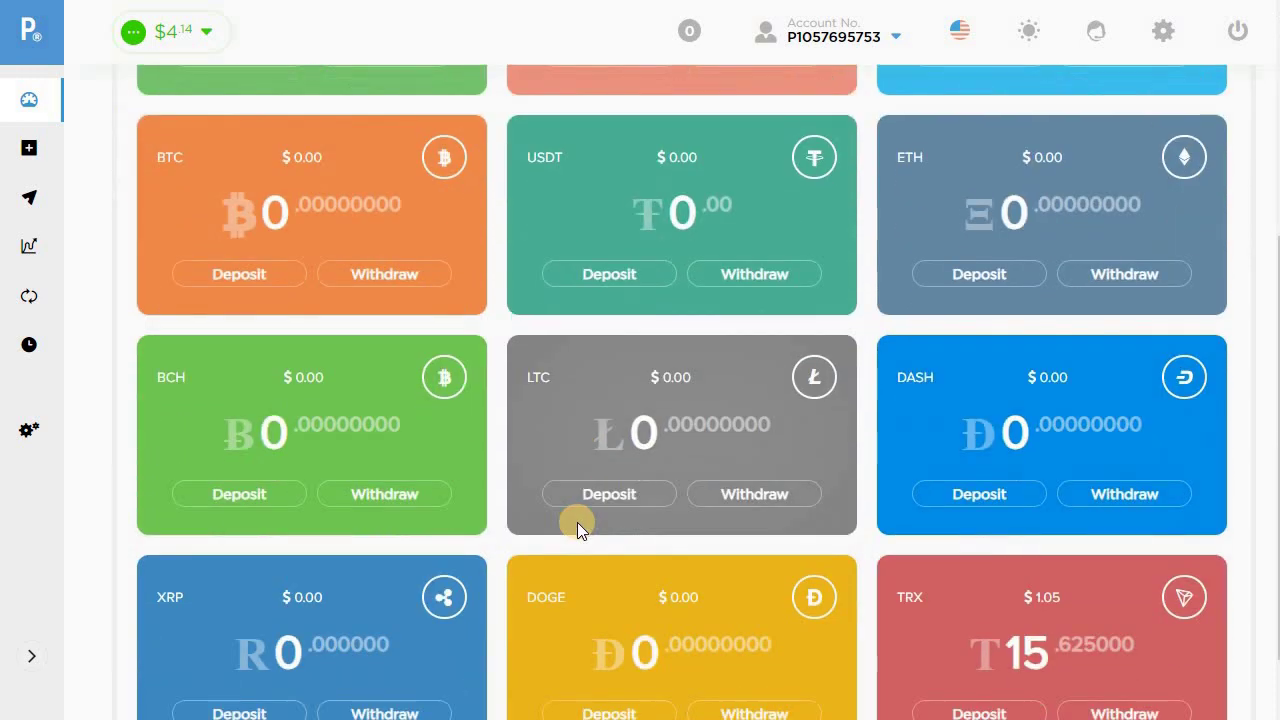
pyautogui.scroll(-1, 577, 522)
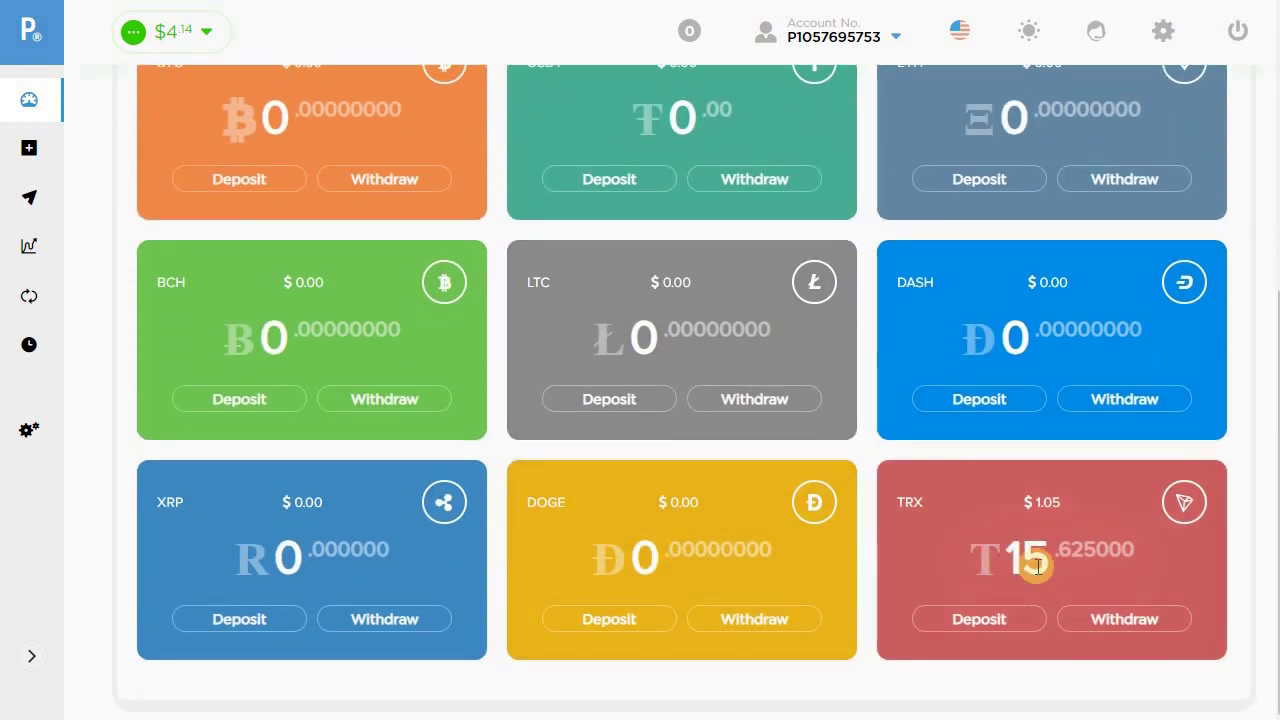
pyautogui.scroll(4, 813, 564)
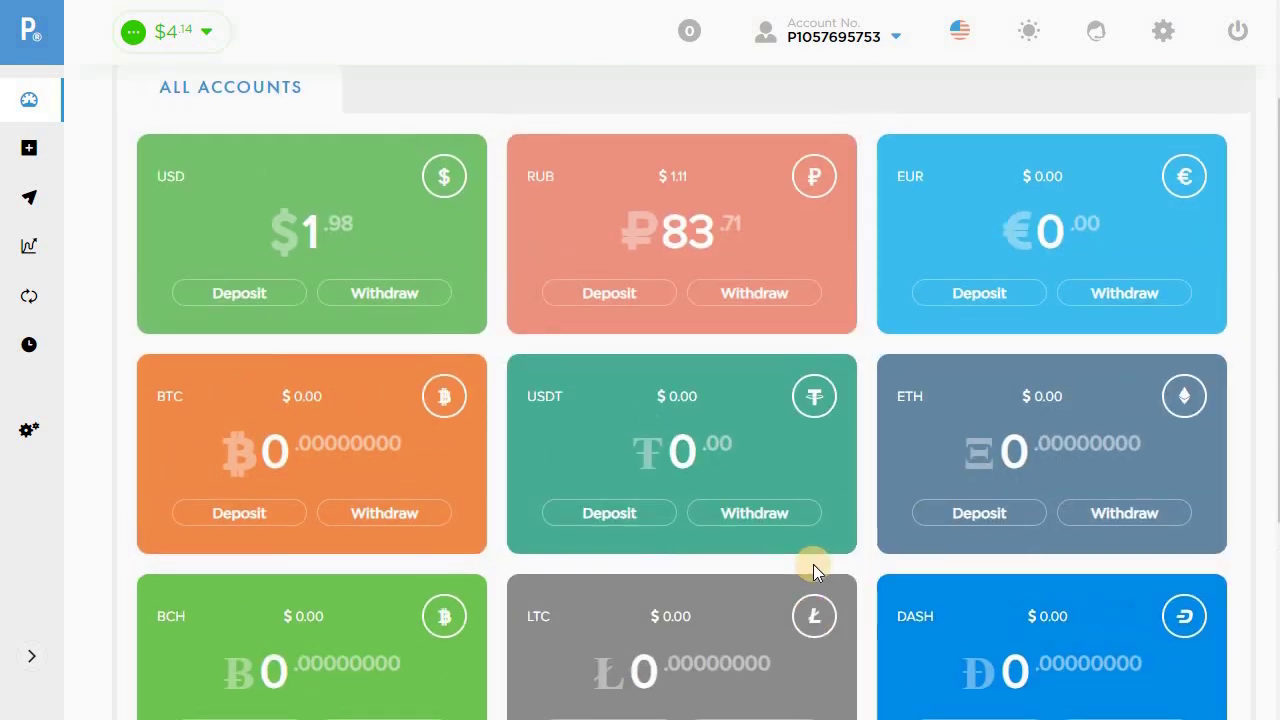
pyautogui.scroll(2, 813, 564)
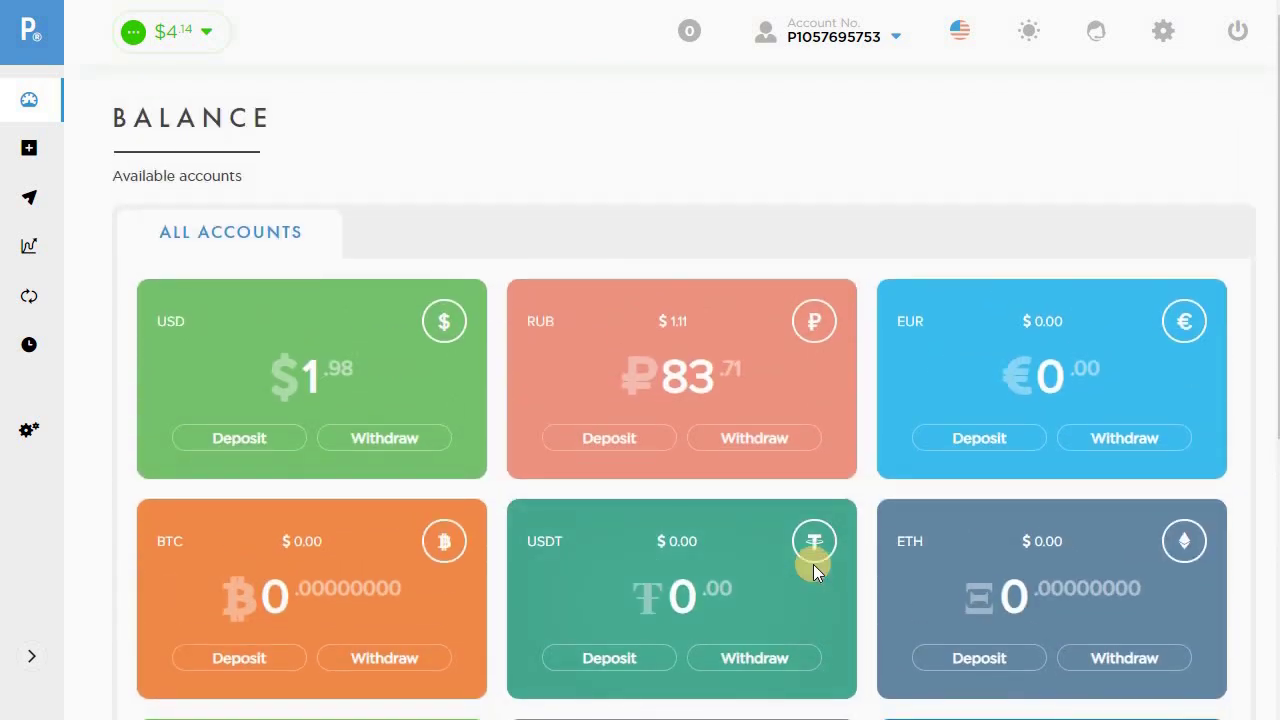
# On the BDwalletex site, examine the exchange page's pending orders, completed exchanges, reserves and testimonials.
pyautogui.scroll(-1, 813, 564)
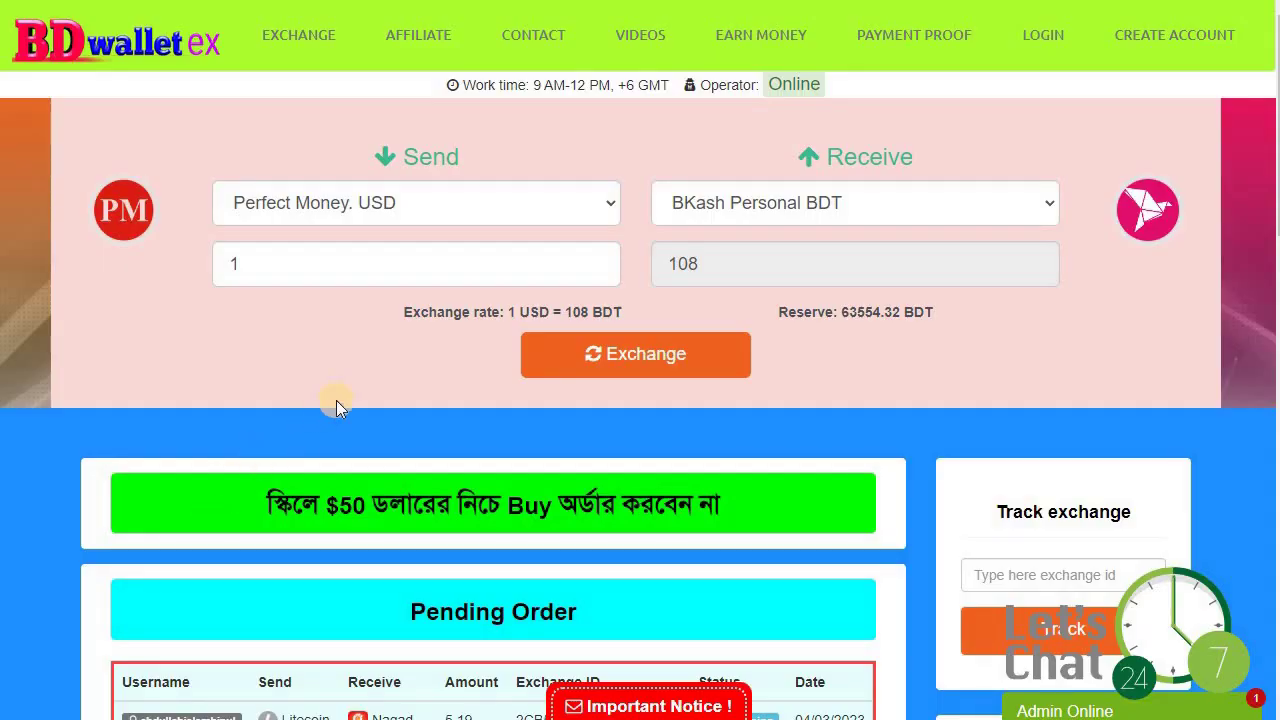
pyautogui.scroll(-2, 262, 470)
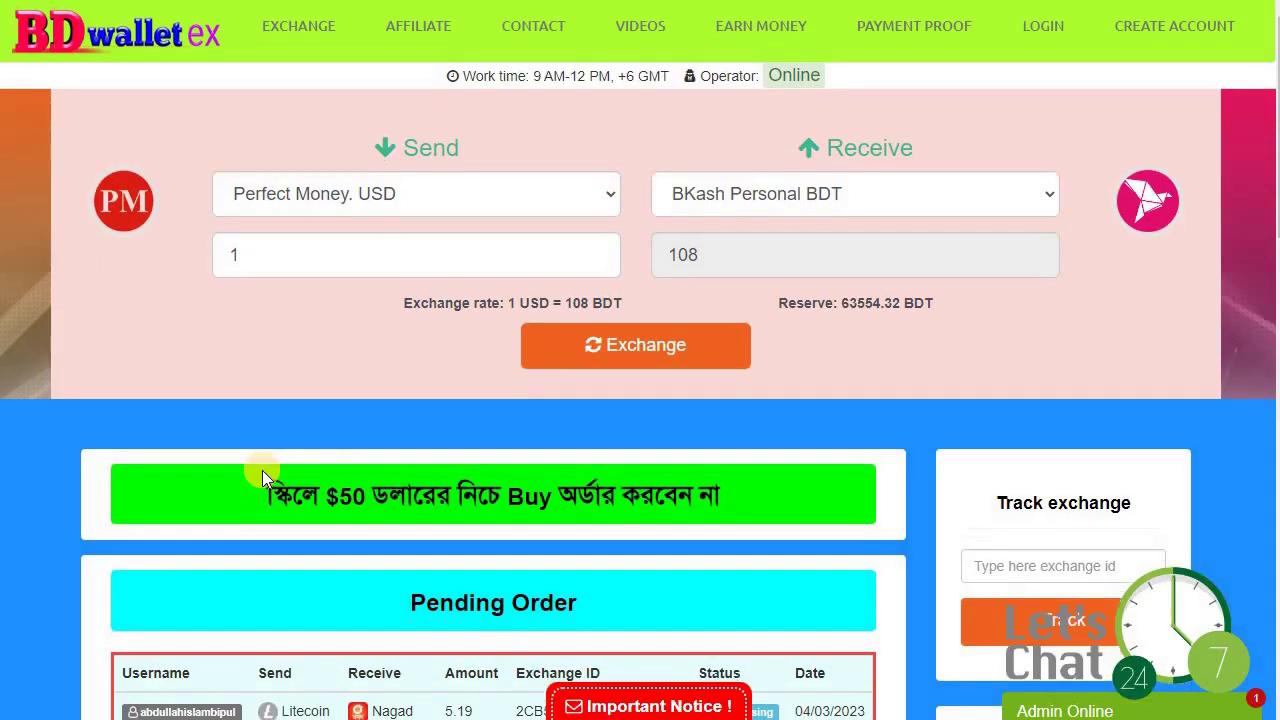
pyautogui.scroll(-2, 264, 478)
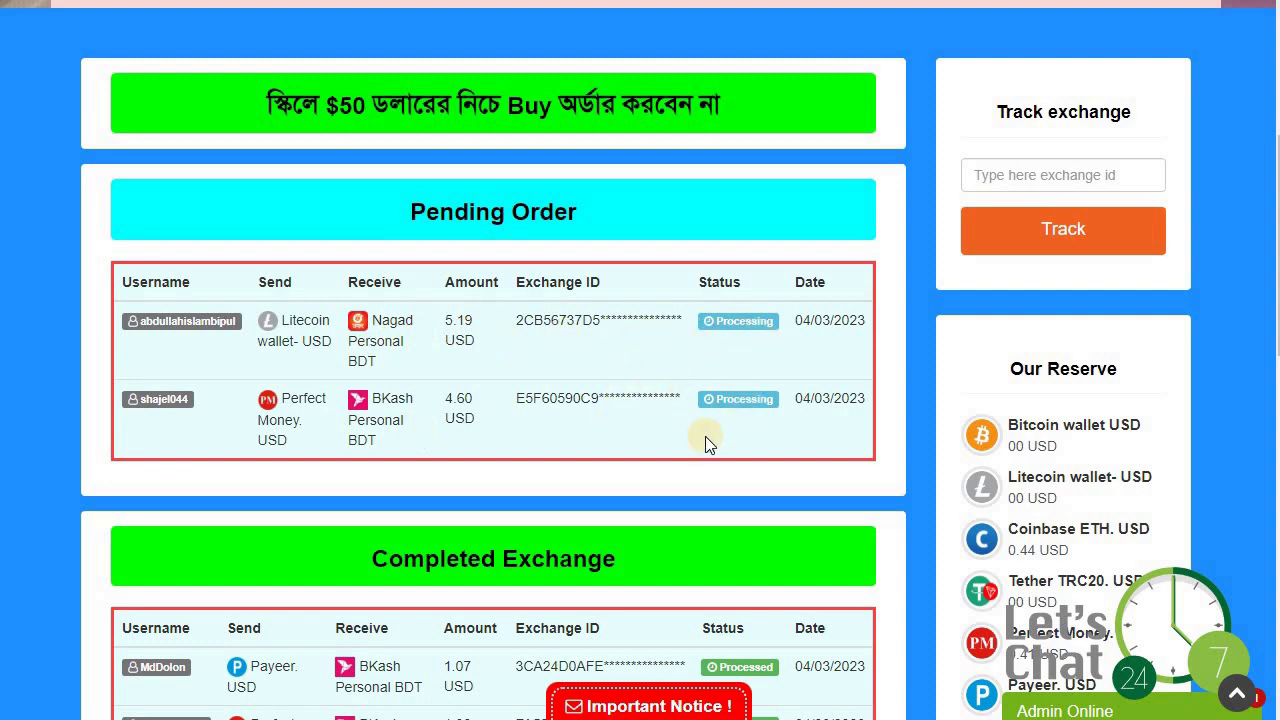
pyautogui.scroll(-3, 706, 440)
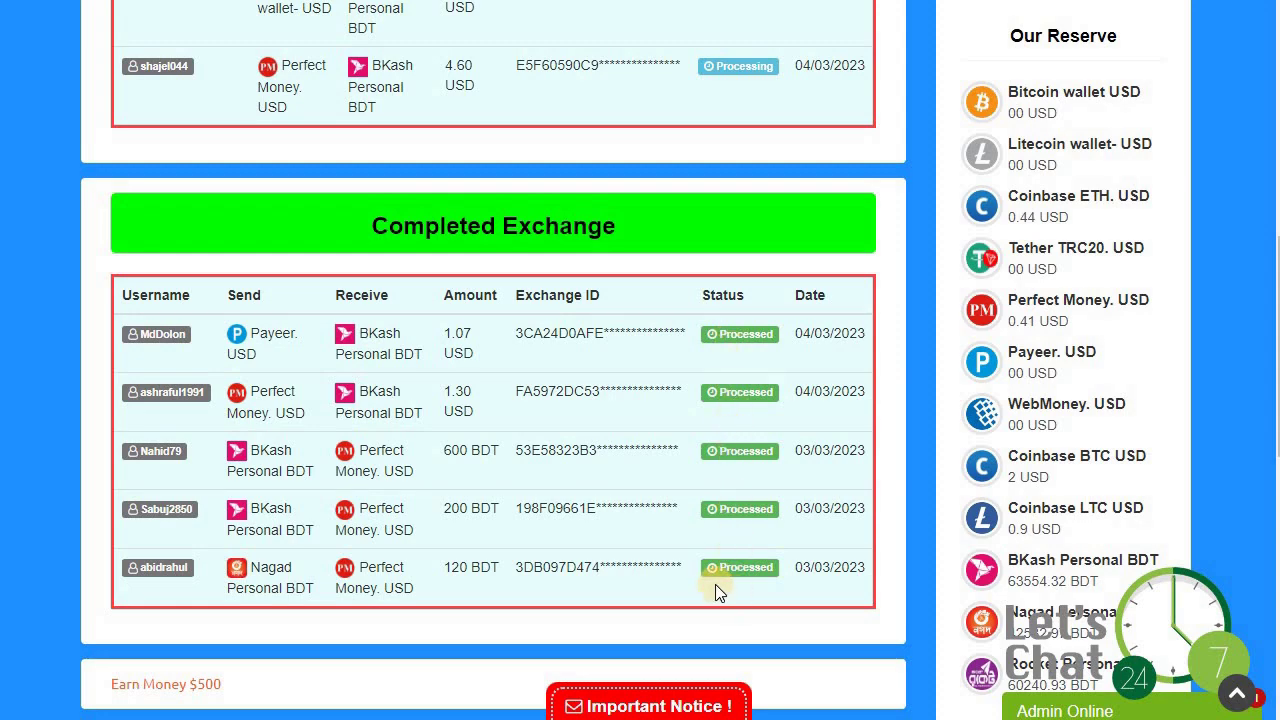
pyautogui.scroll(-4, 734, 597)
pyautogui.scroll(-2, 714, 588)
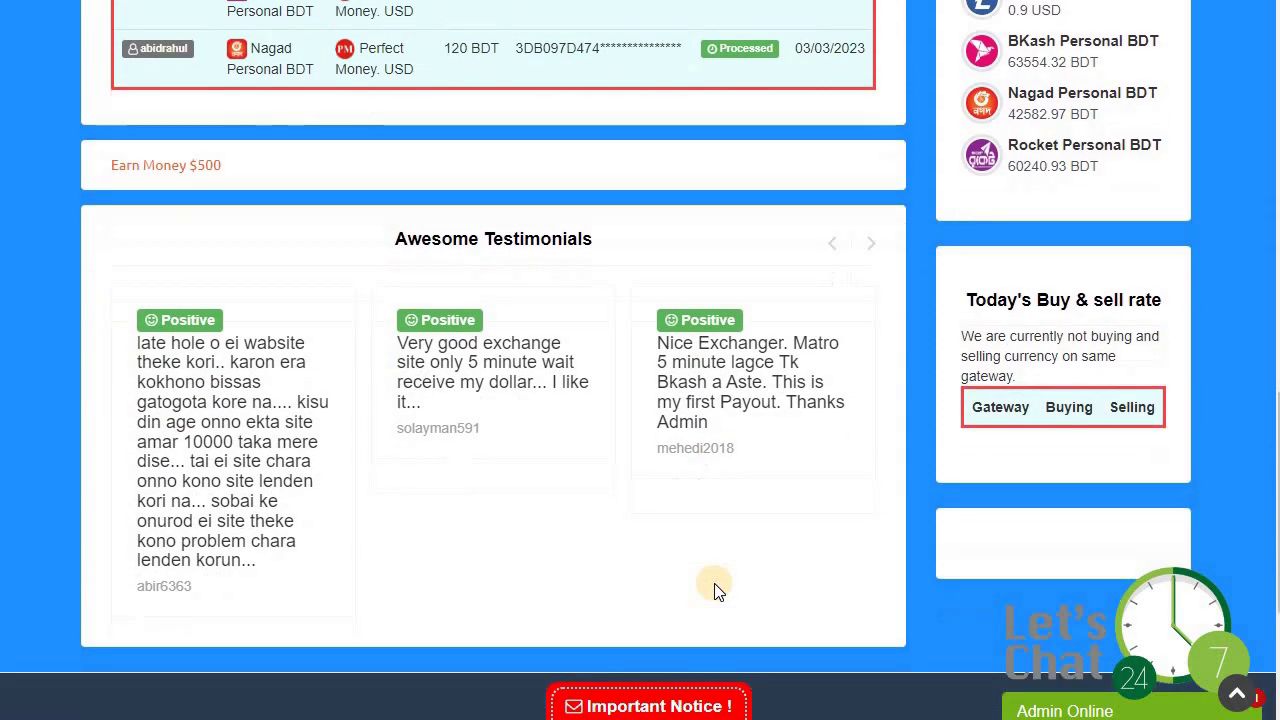
pyautogui.scroll(5, 714, 586)
pyautogui.scroll(8, 667, 573)
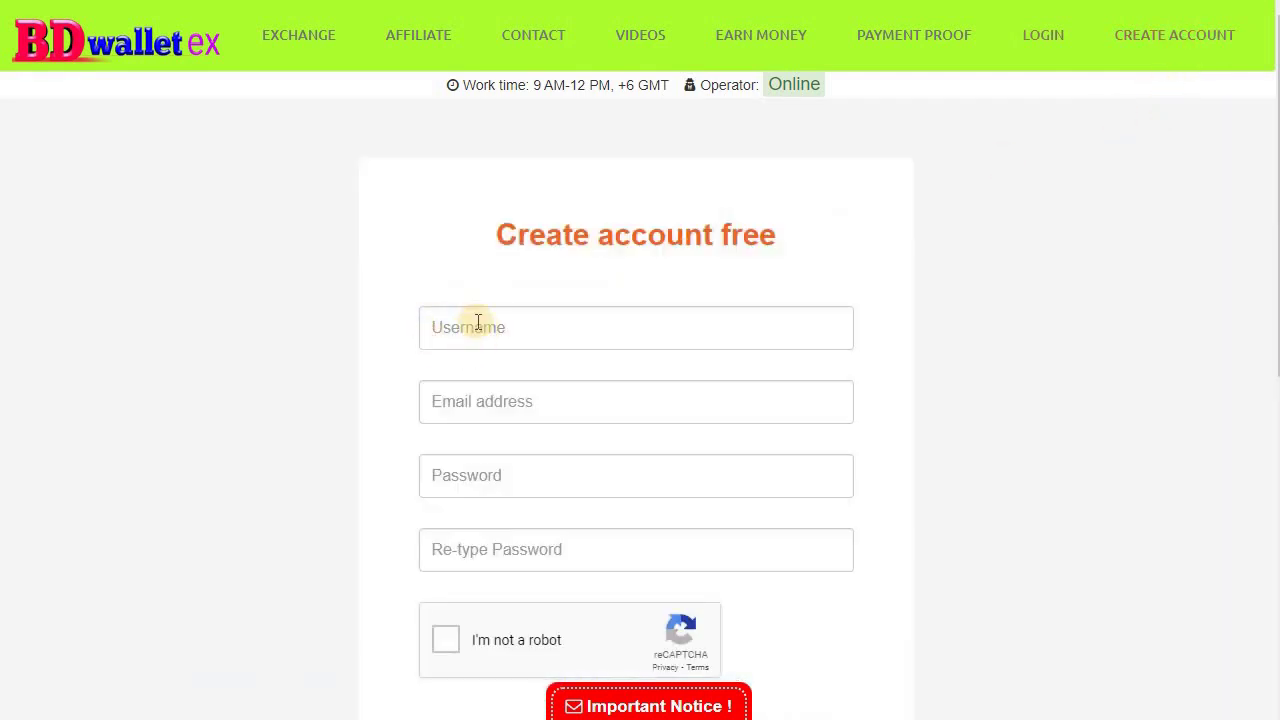
# Fill in the registration form's username, email address, password and re-typed password from the saved entries.
pyautogui.click(484, 328)
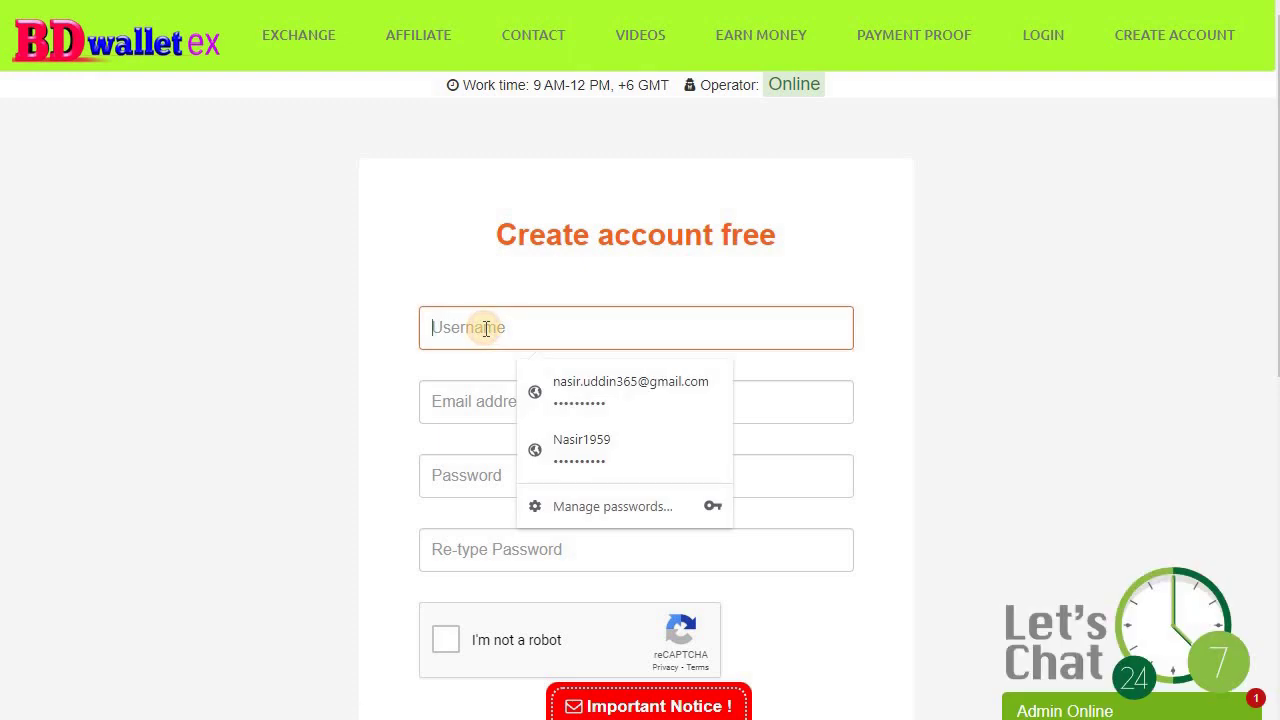
pyautogui.click(598, 443)
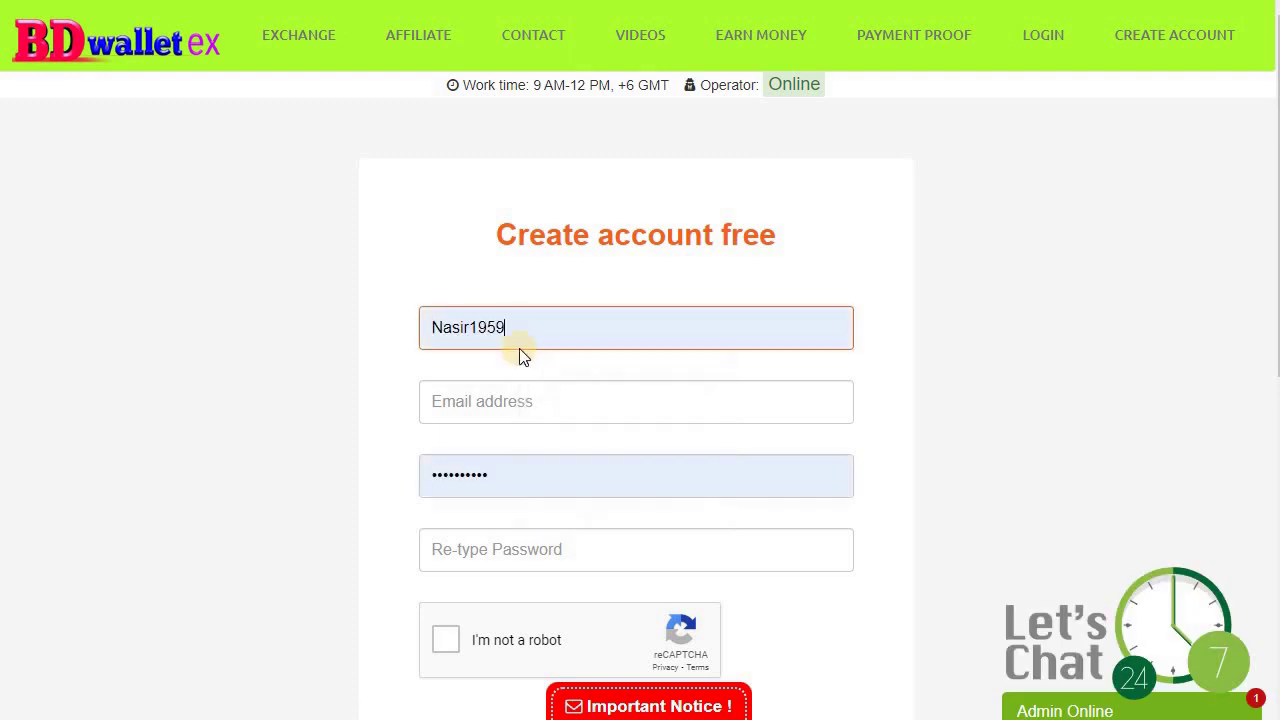
pyautogui.click(507, 404)
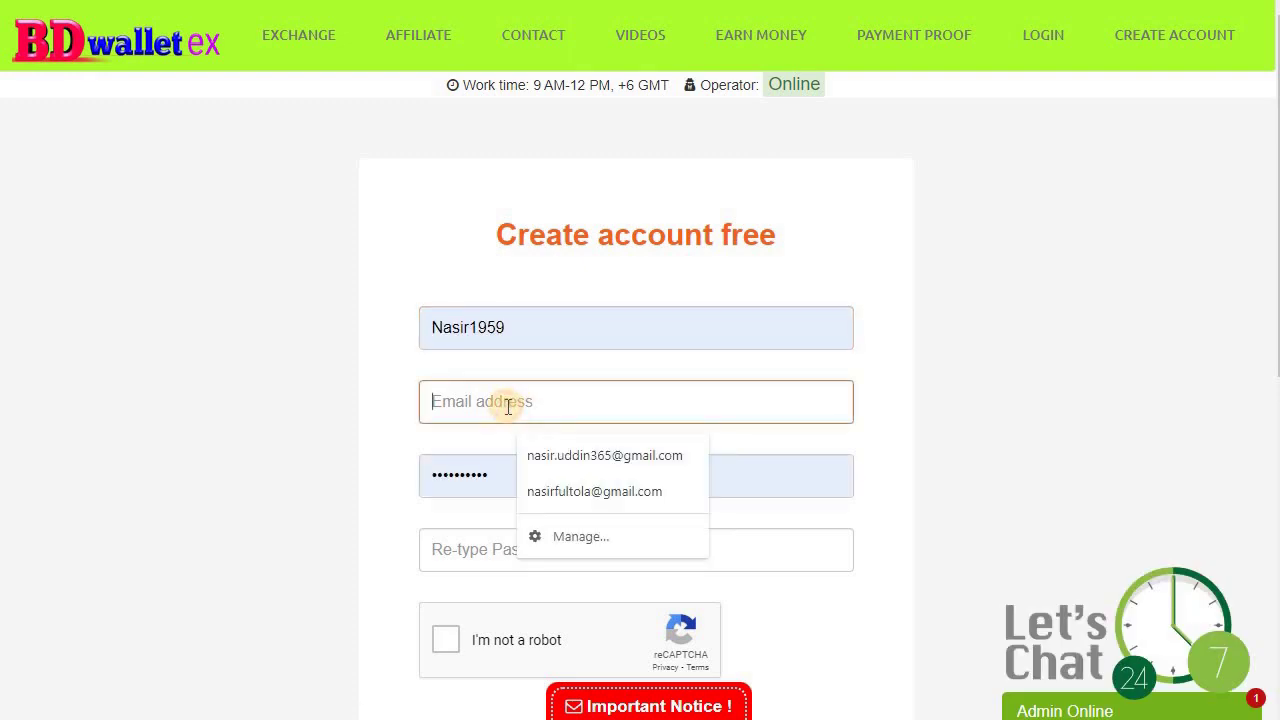
pyautogui.click(562, 458)
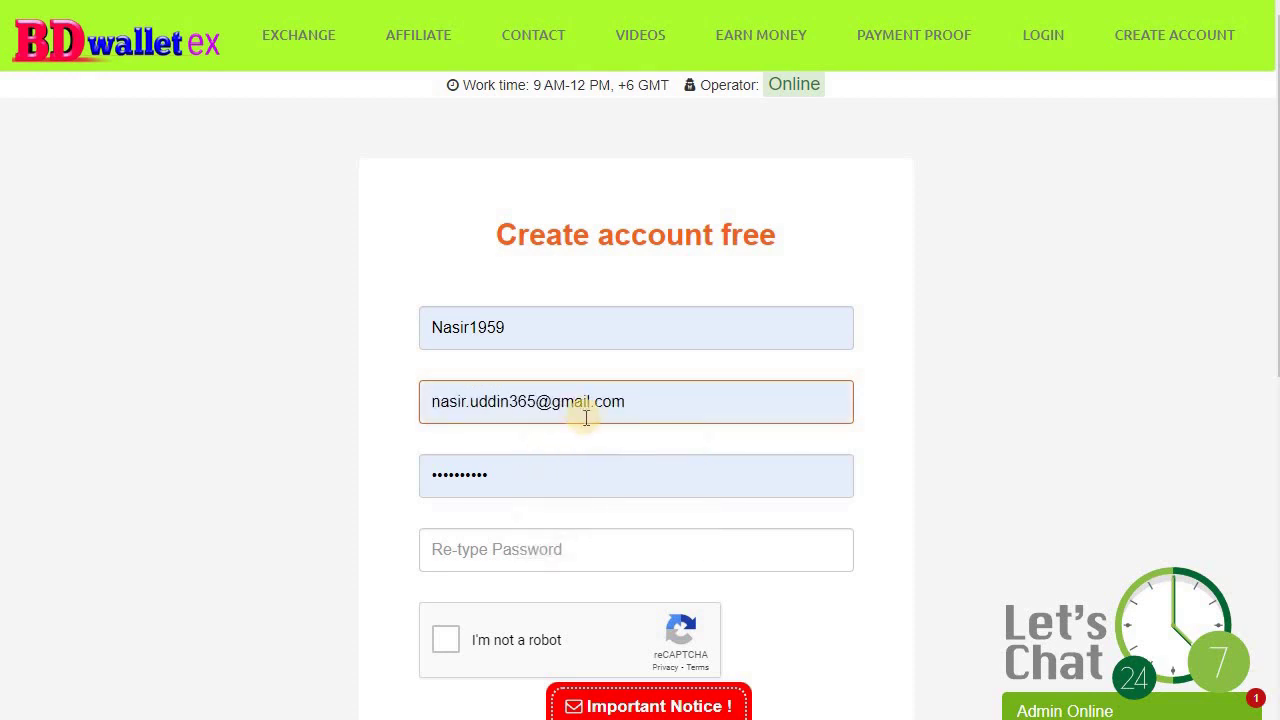
pyautogui.click(585, 470)
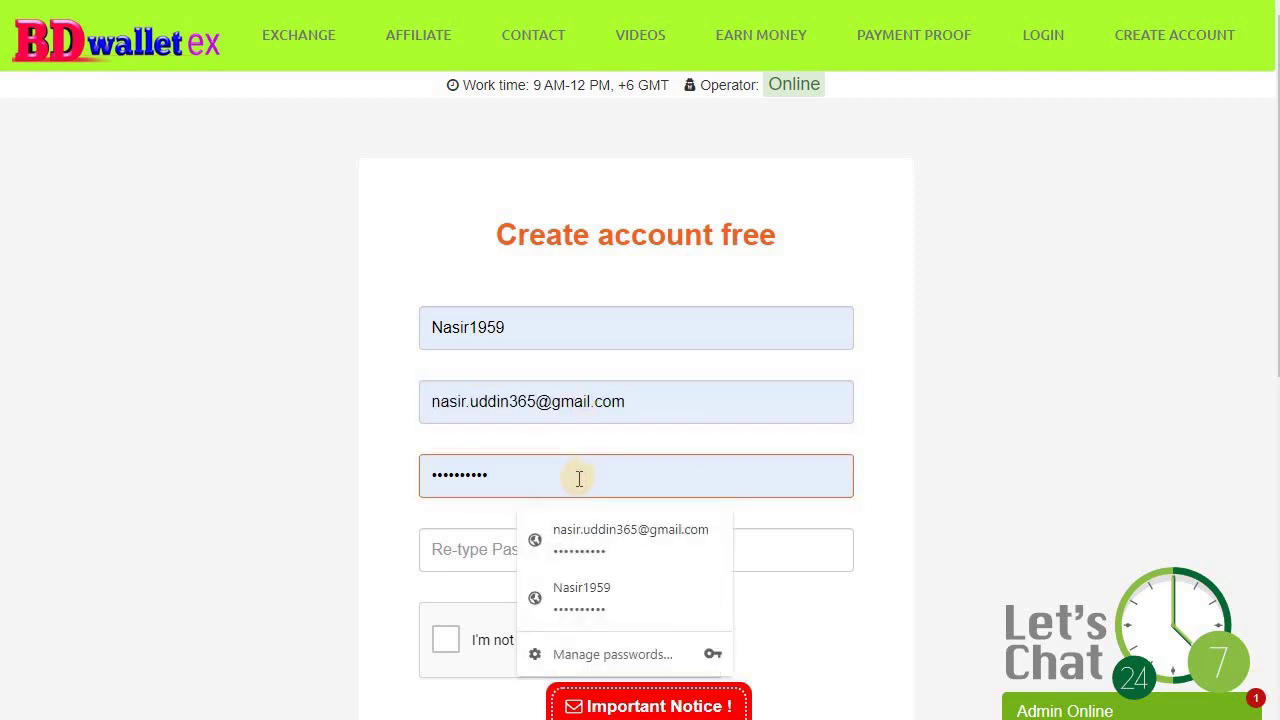
pyautogui.click(503, 551)
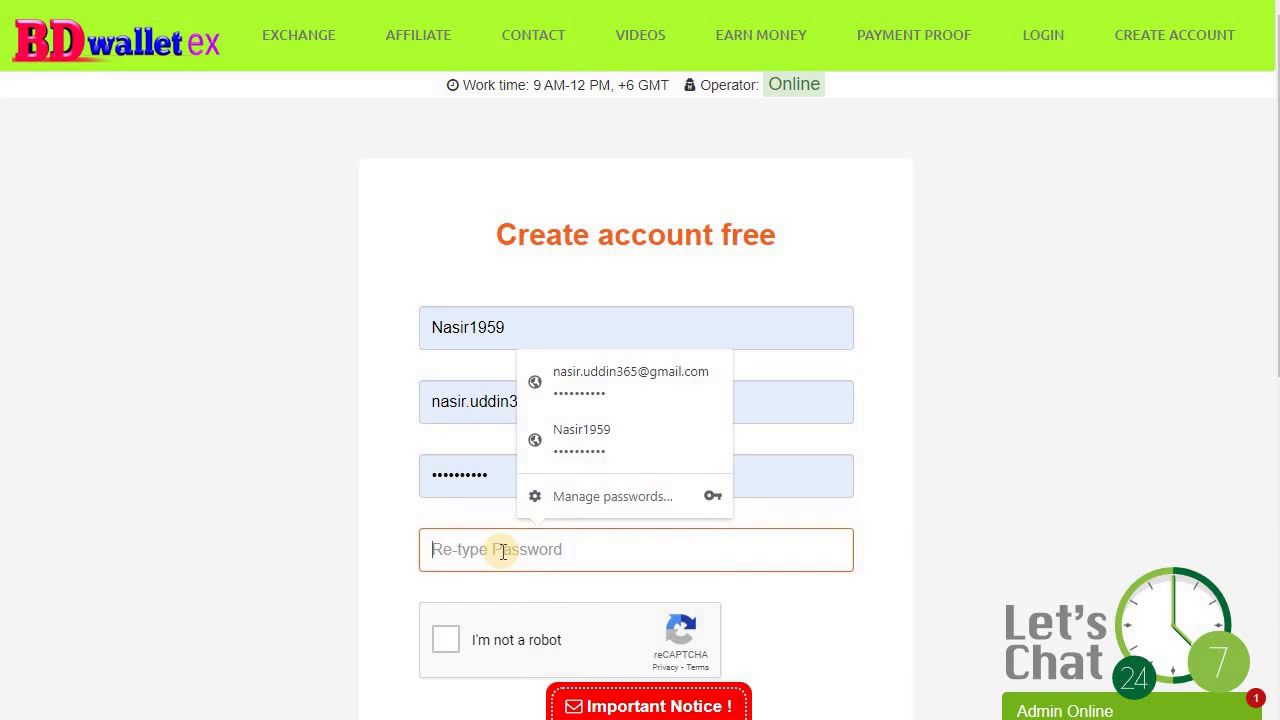
pyautogui.click(600, 447)
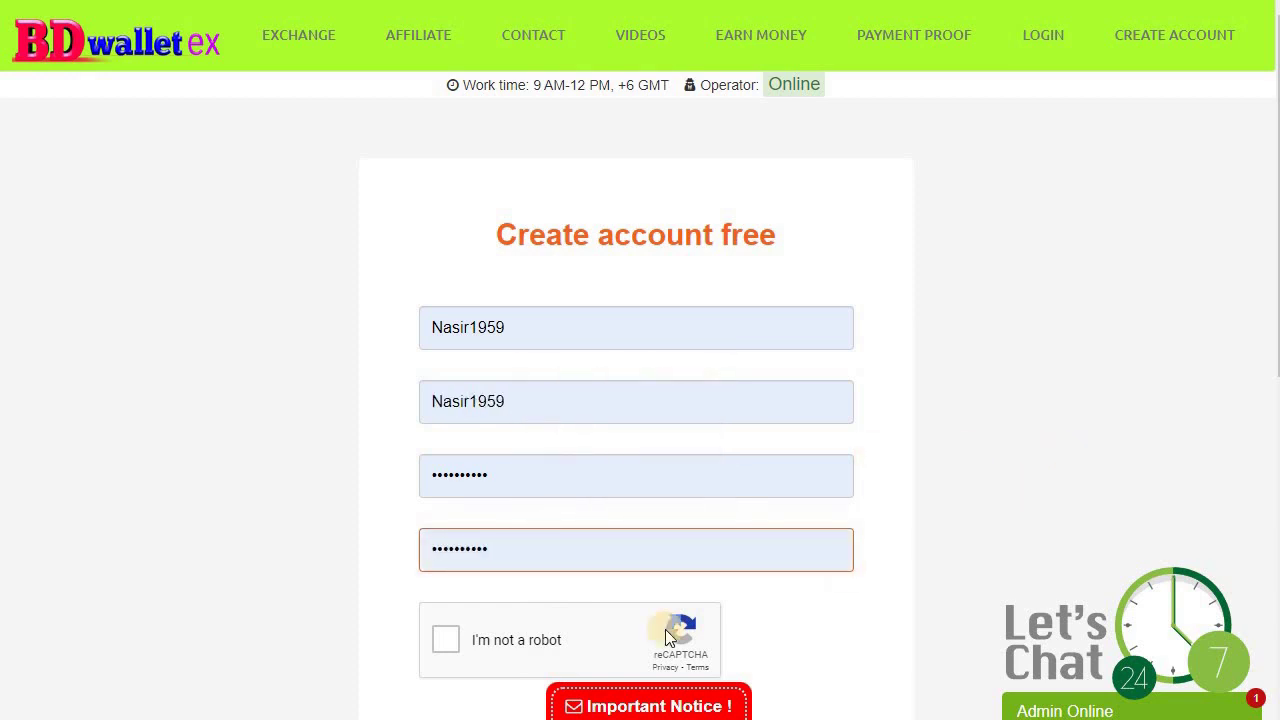
# Complete the registration form's reCAPTCHA by selecting all images with mountains or hills and verifying the selection.
pyautogui.click(445, 640)
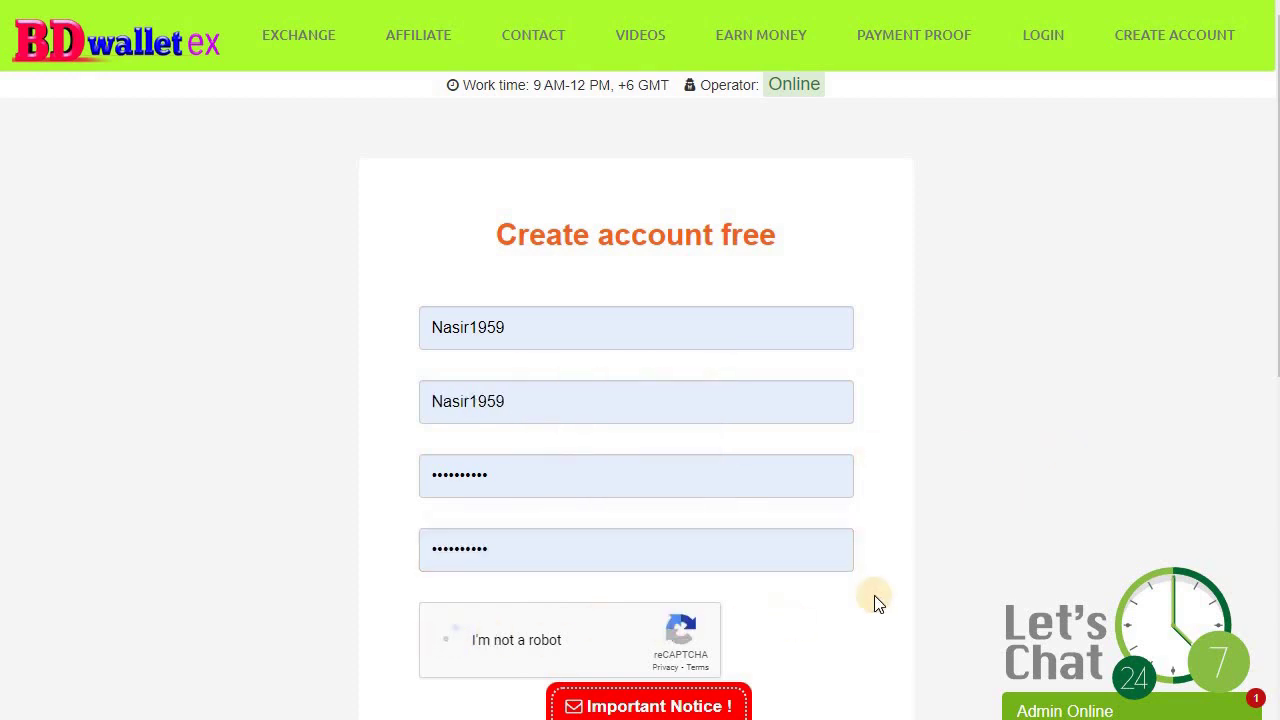
pyautogui.scroll(-1, 1062, 431)
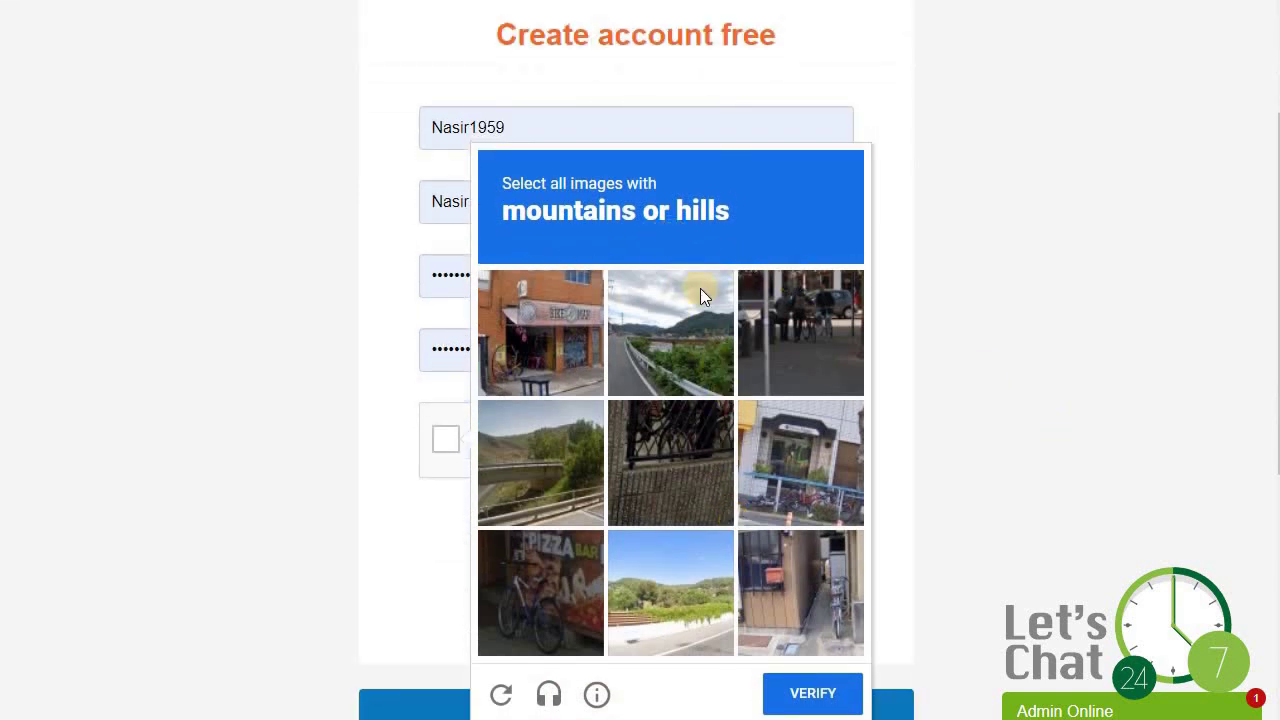
pyautogui.click(685, 327)
pyautogui.click(520, 485)
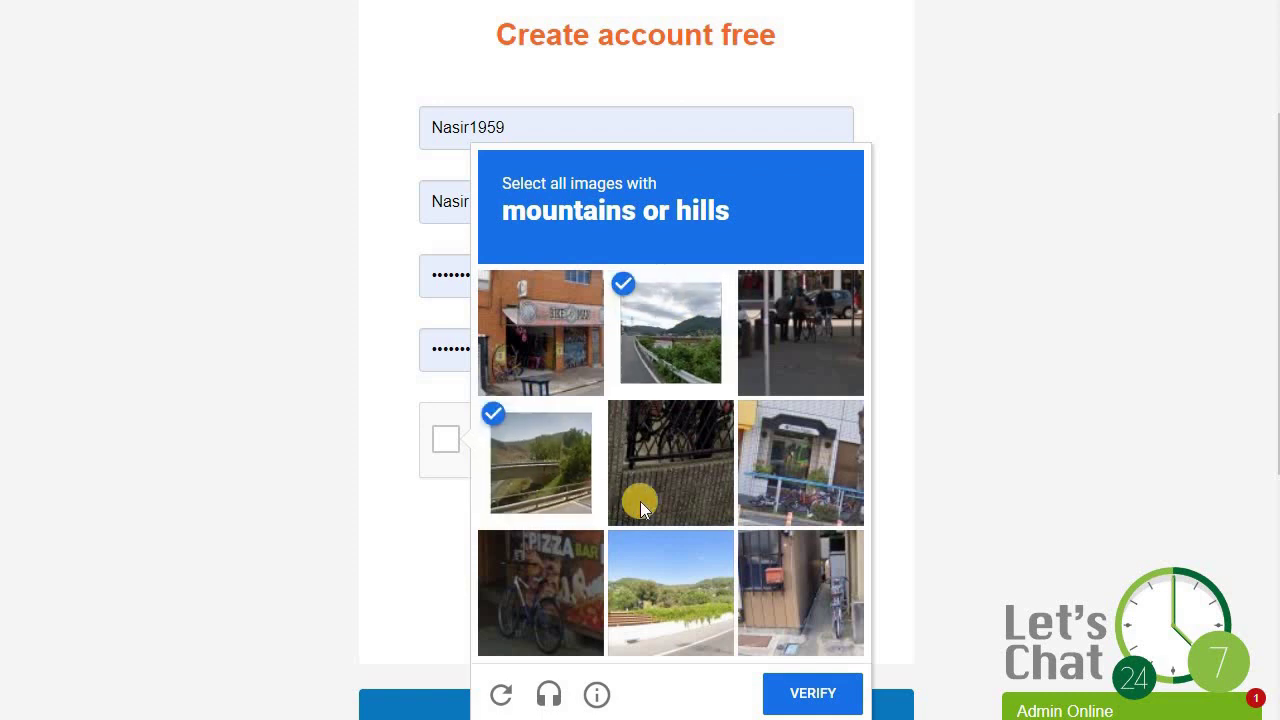
pyautogui.click(668, 604)
pyautogui.click(806, 692)
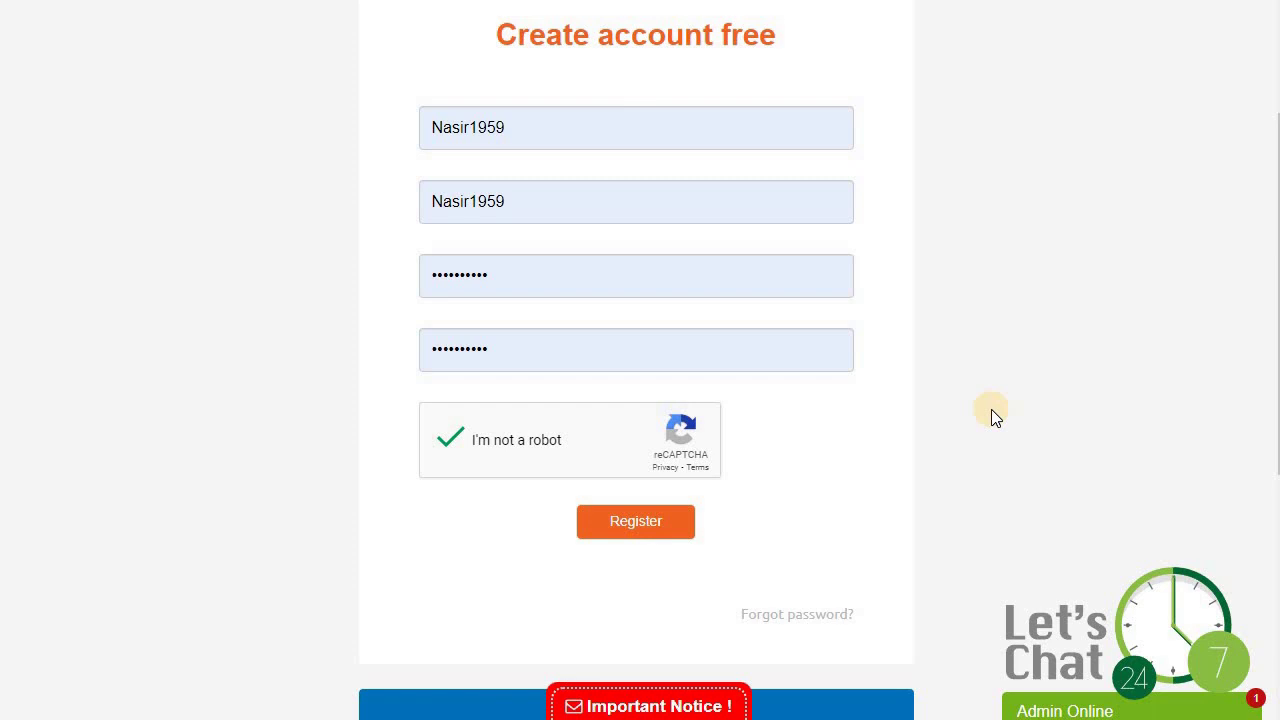
# Log in to the existing BDwalletex account with the saved email address and password, with Remember me enabled.
pyautogui.scroll(-3, 940, 456)
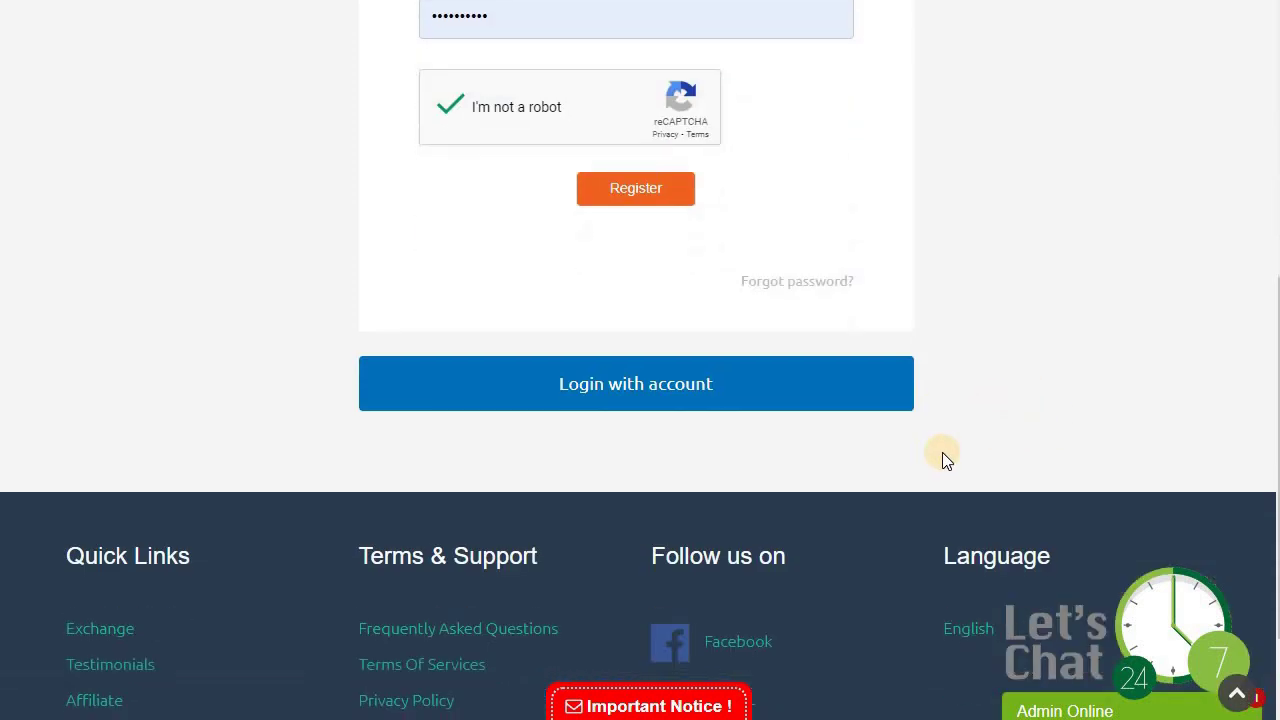
pyautogui.scroll(5, 900, 458)
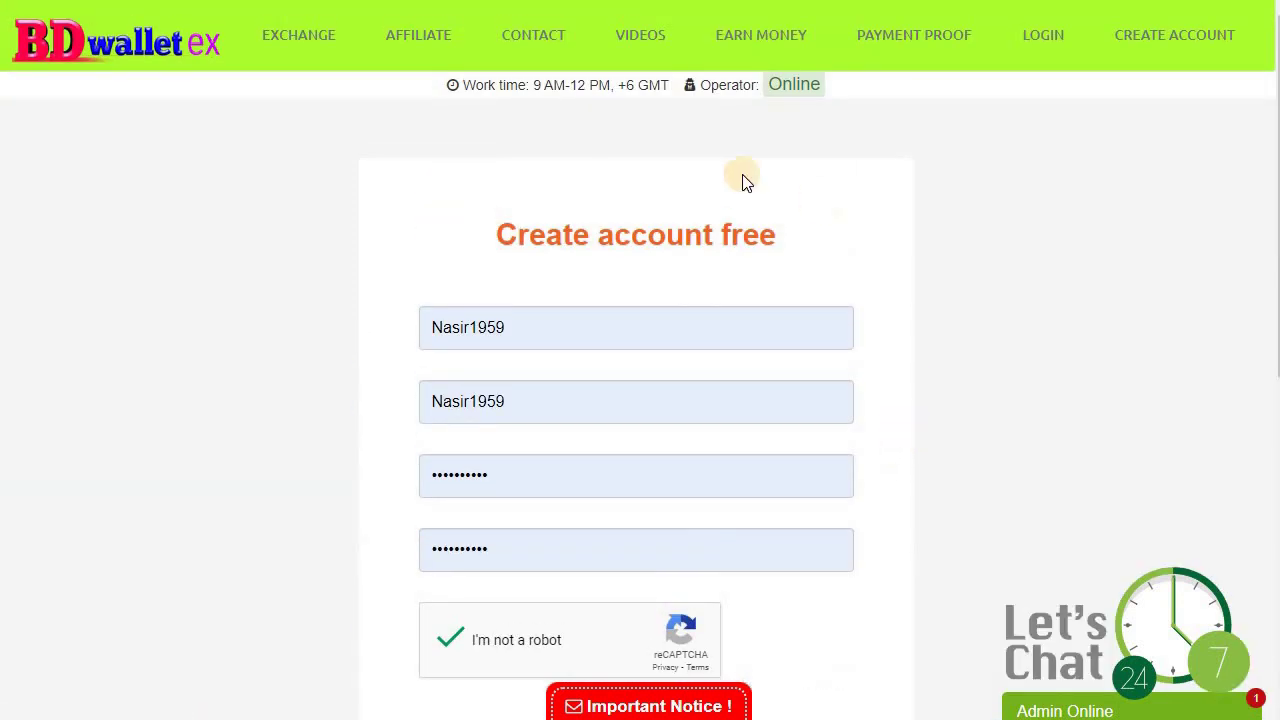
pyautogui.click(1038, 34)
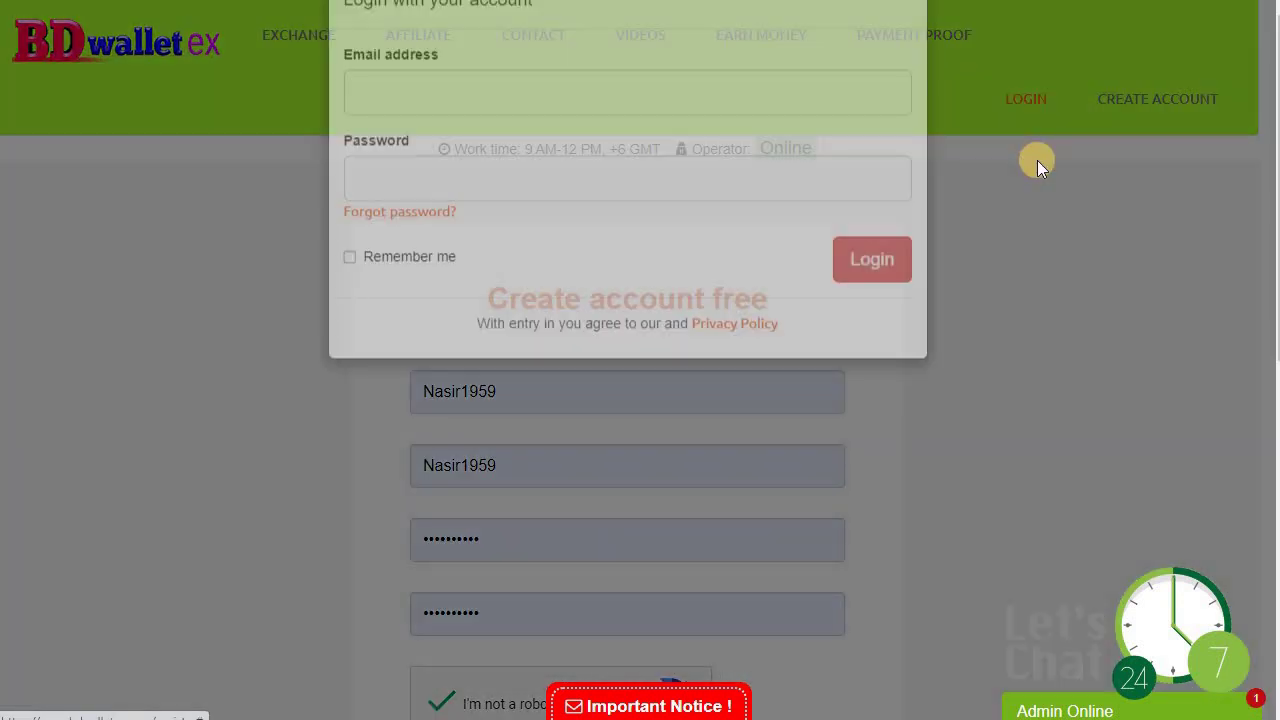
pyautogui.click(497, 148)
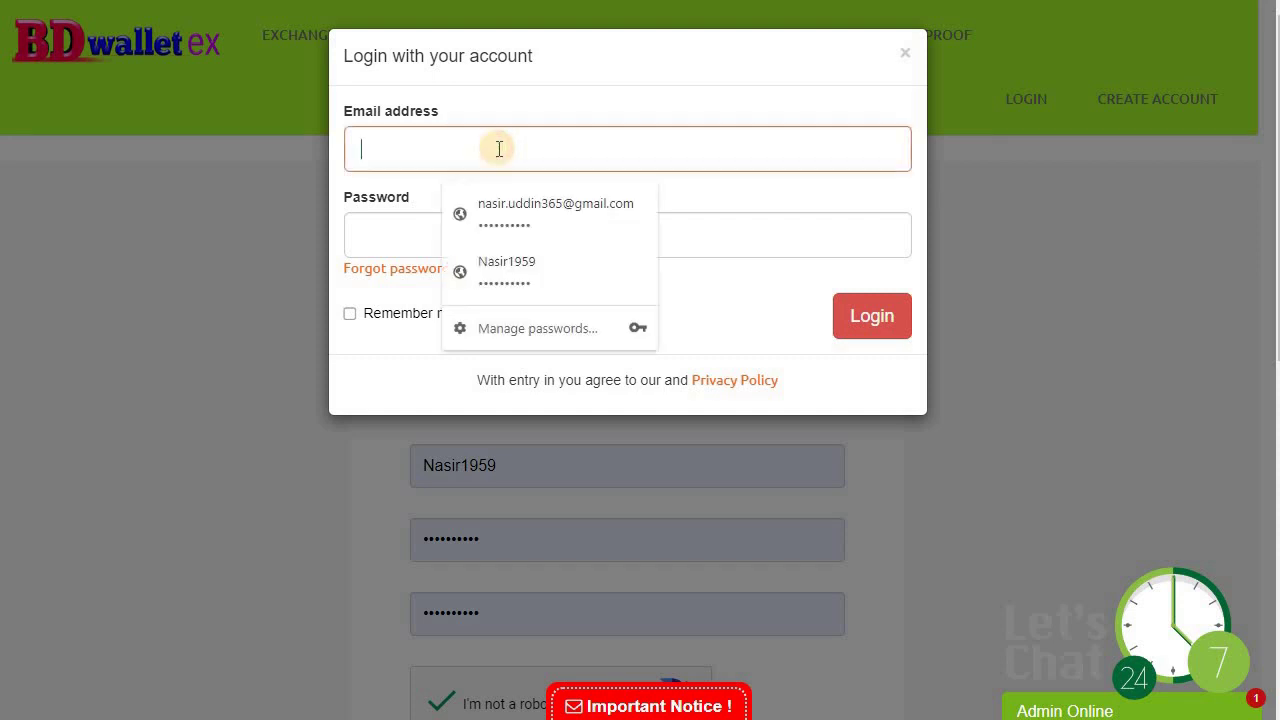
pyautogui.click(532, 207)
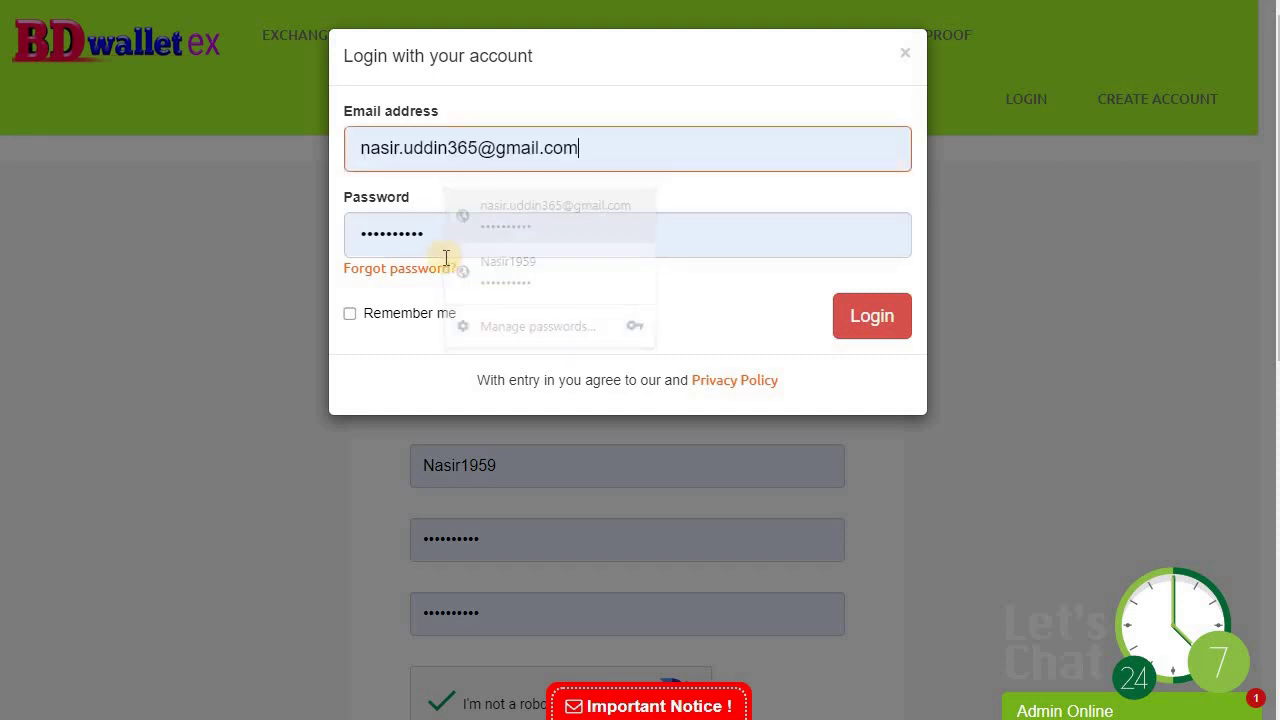
pyautogui.click(349, 315)
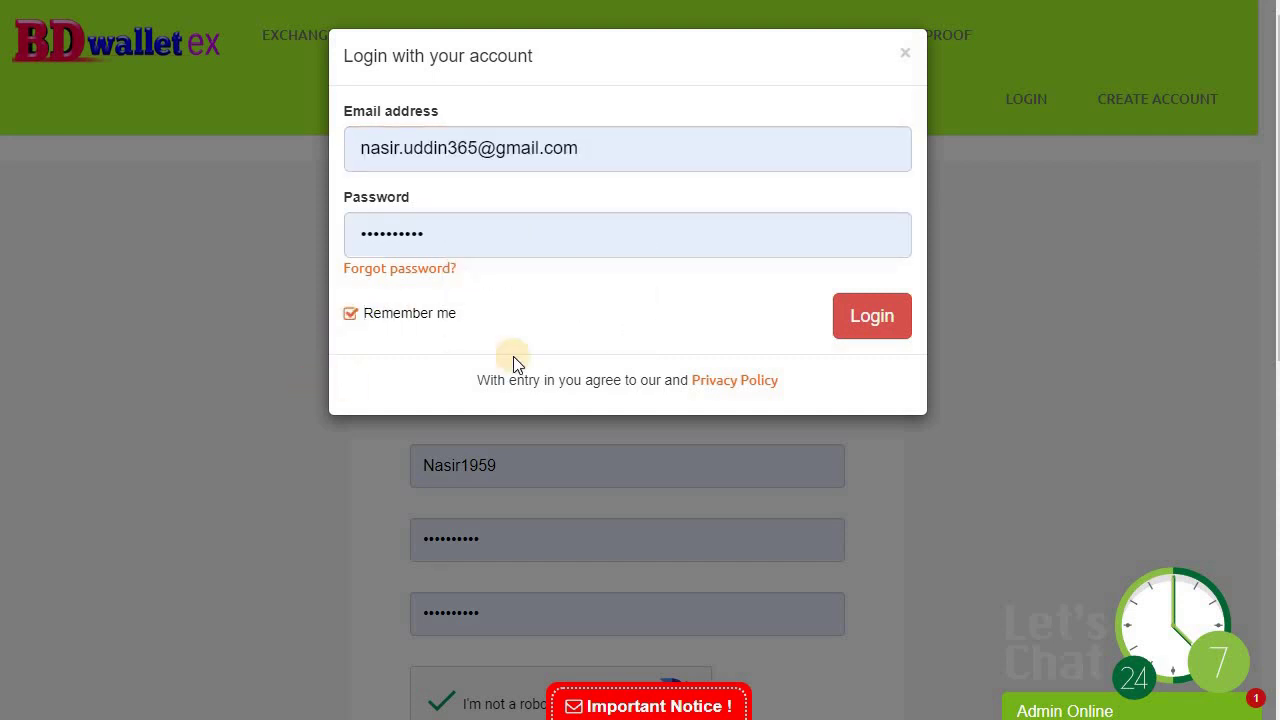
pyautogui.click(860, 322)
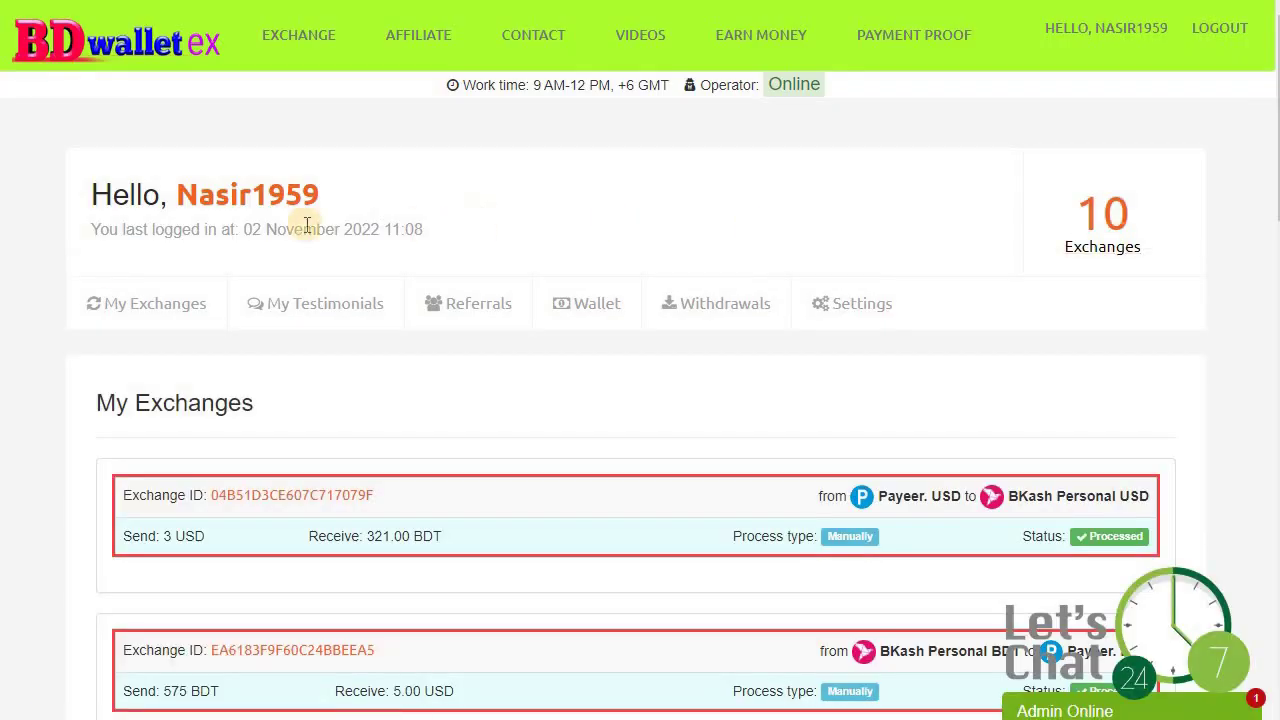
# Check the account's username and total number of exchanges in the account page header.
pyautogui.moveTo(166, 196); pyautogui.dragTo(330, 192)
pyautogui.click(453, 160)
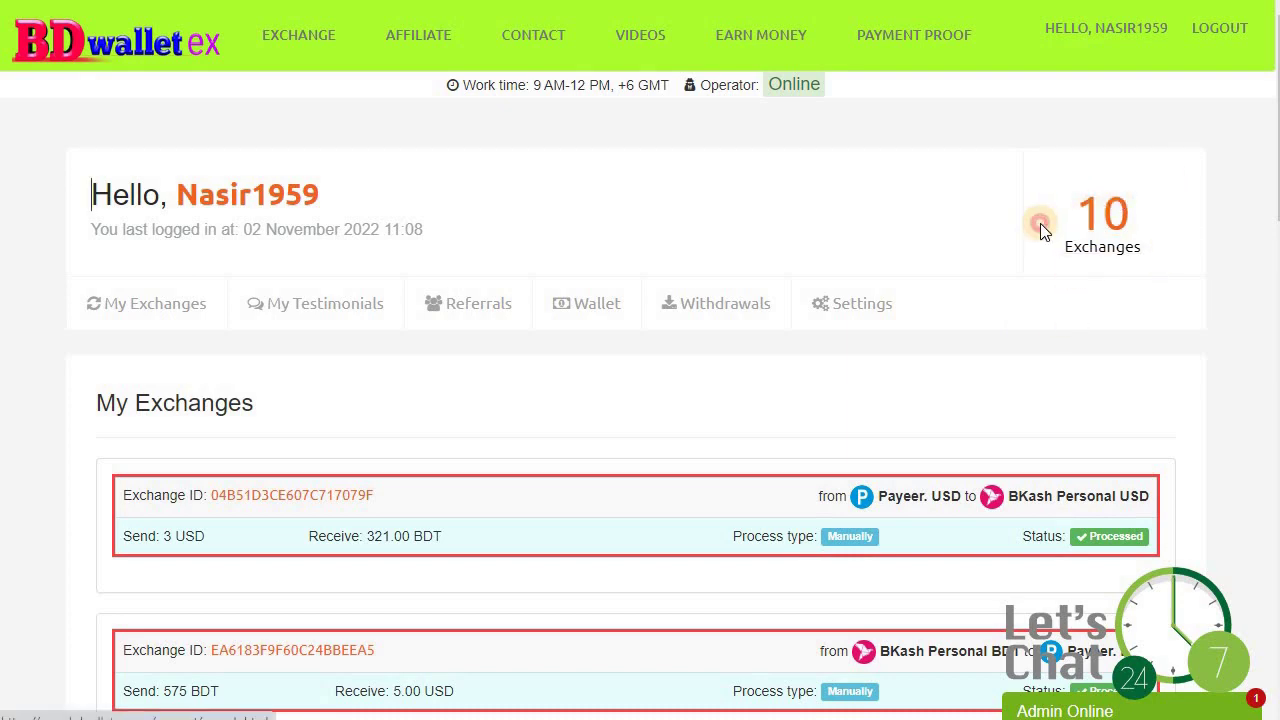
pyautogui.moveTo(1041, 223); pyautogui.dragTo(1132, 218)
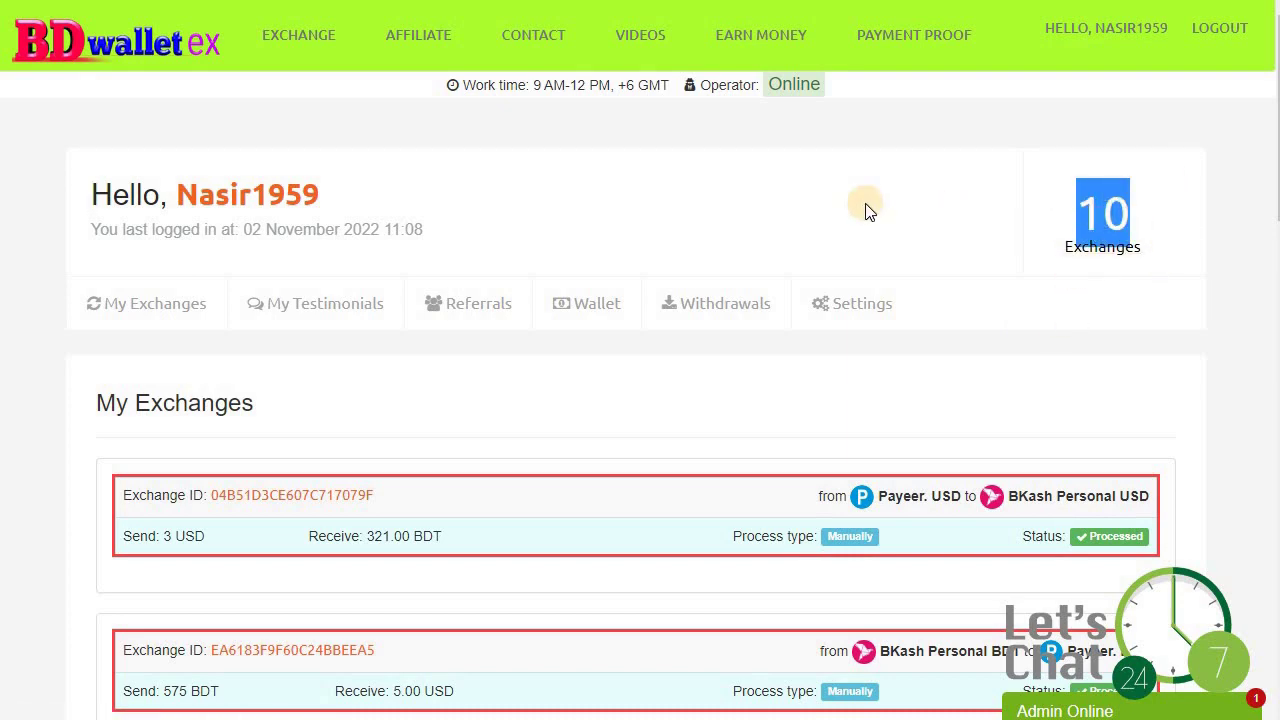
# Open the BDwalletex exchange form and choose Payeer. USD as the currency to send.
pyautogui.scroll(-3, 863, 206)
pyautogui.scroll(3, 865, 205)
pyautogui.click(292, 40)
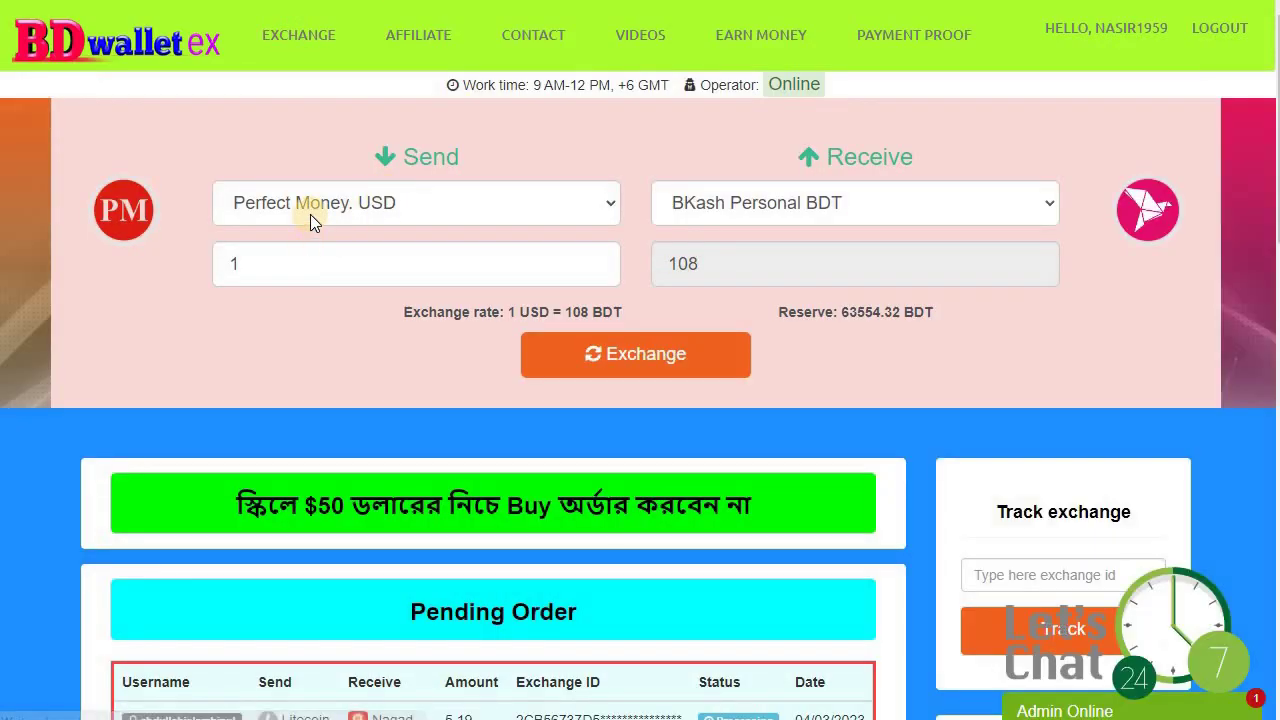
pyautogui.click(607, 208)
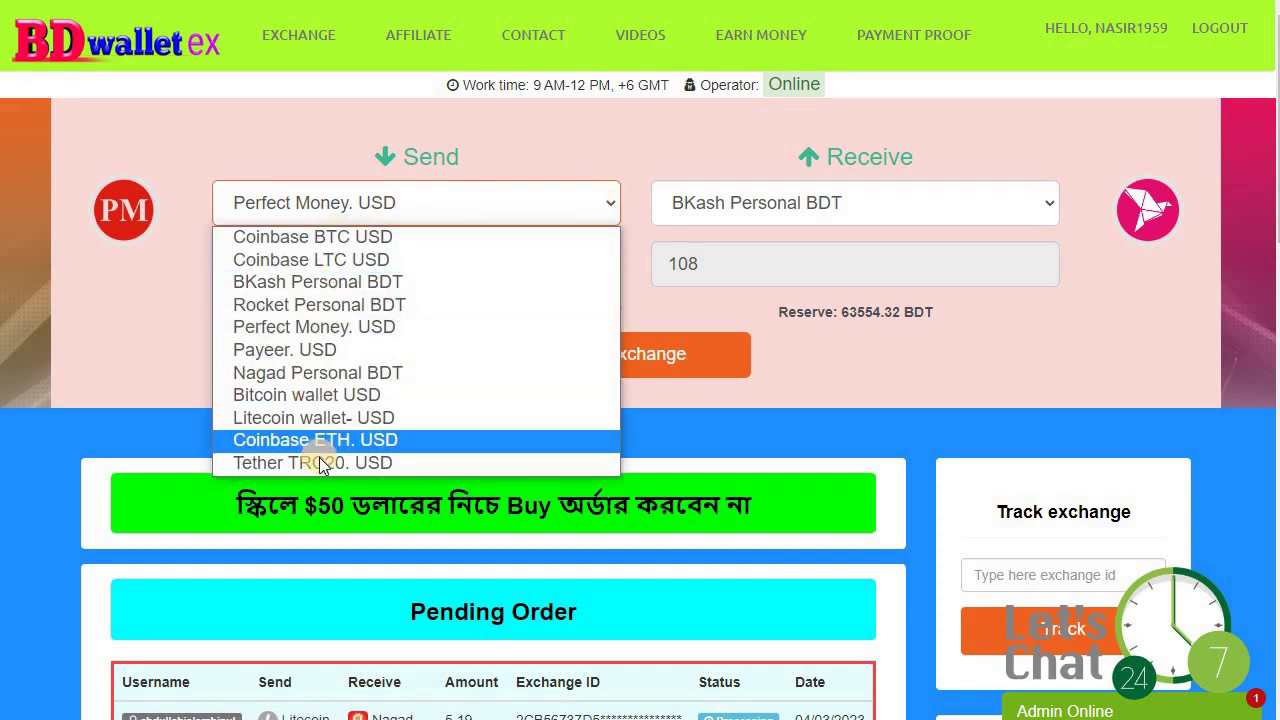
pyautogui.click(319, 352)
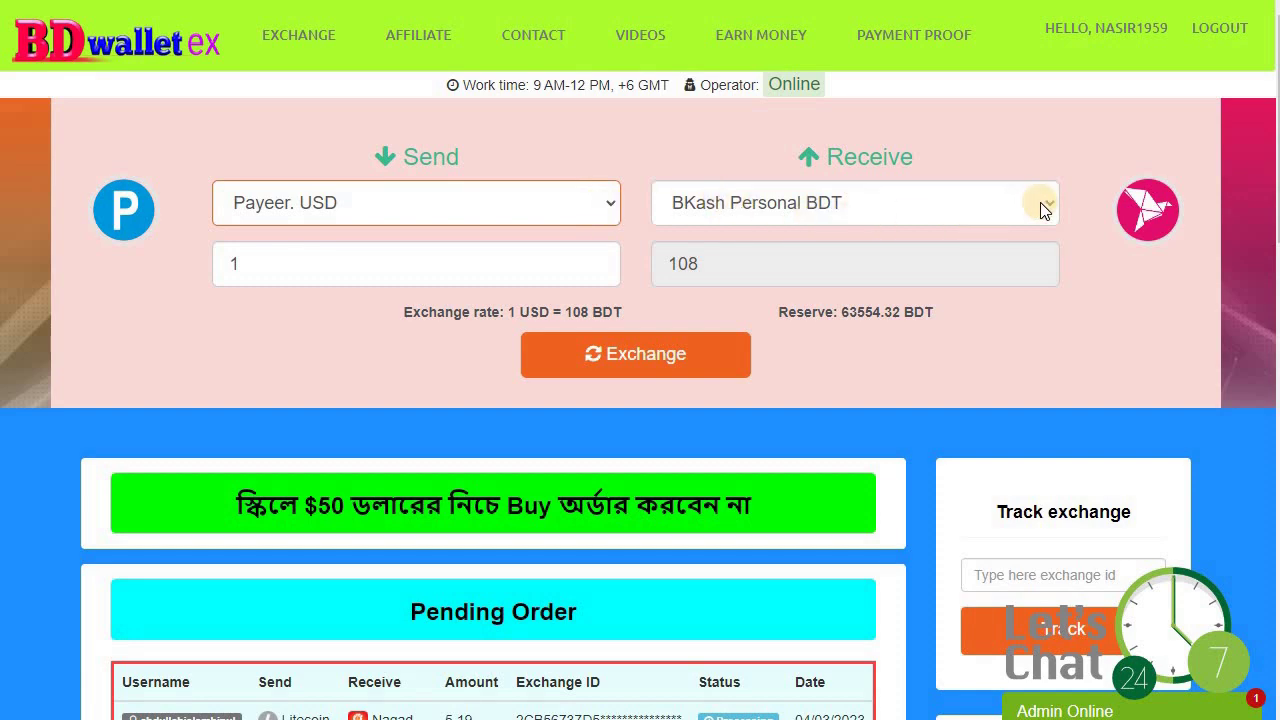
pyautogui.click(285, 268)
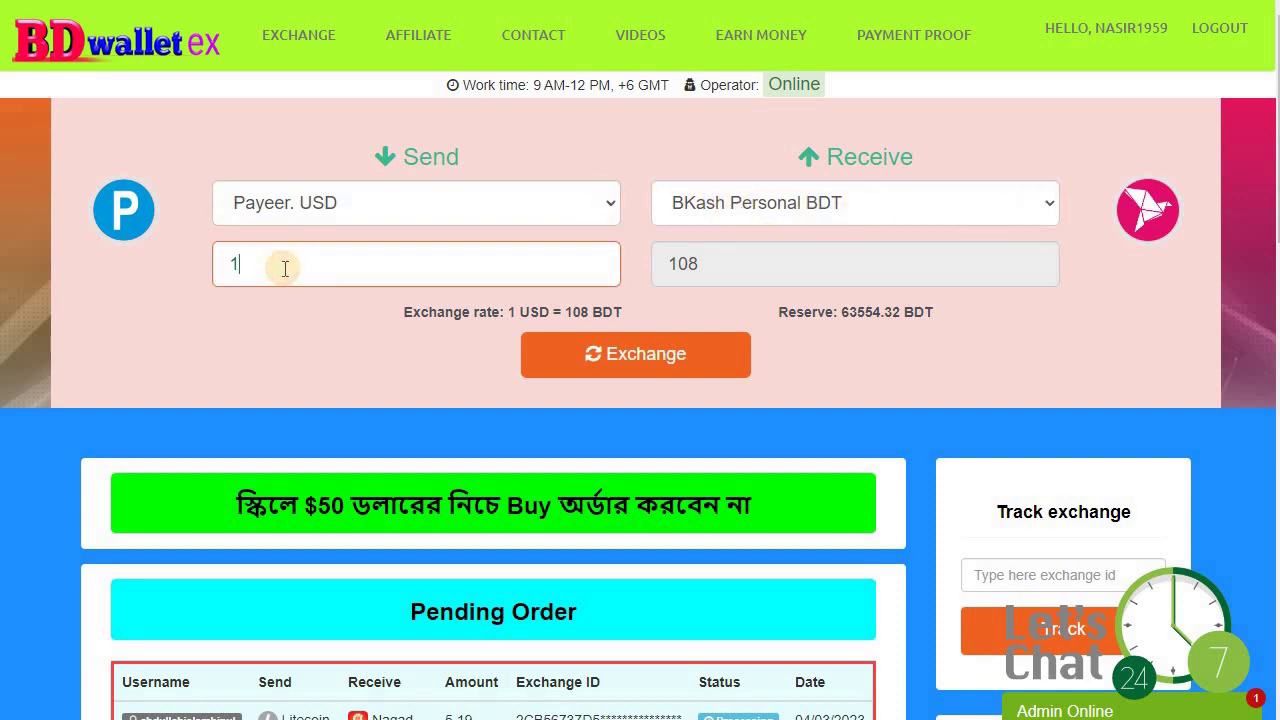
pyautogui.moveTo(285, 268); pyautogui.dragTo(183, 266)
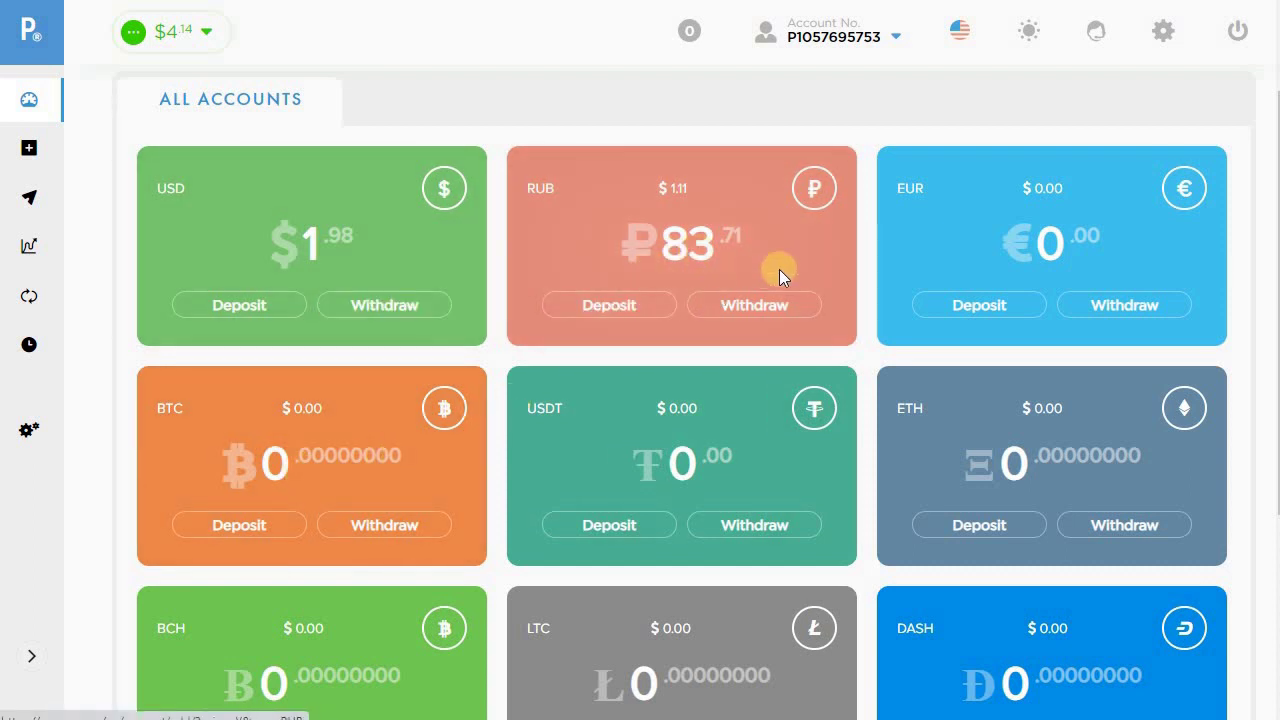
# Switch to the Payeer wallet and set up an exchange from the RUB balance to the USD balance.
pyautogui.click(29, 316)
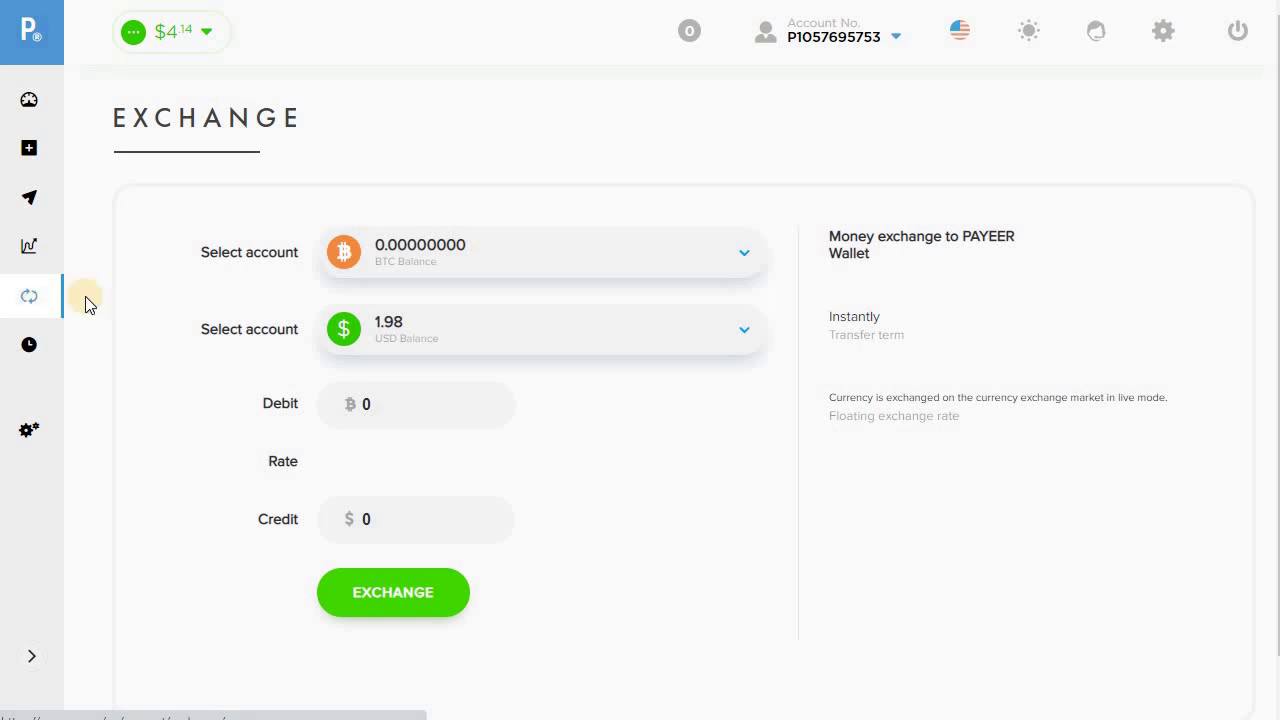
pyautogui.click(510, 262)
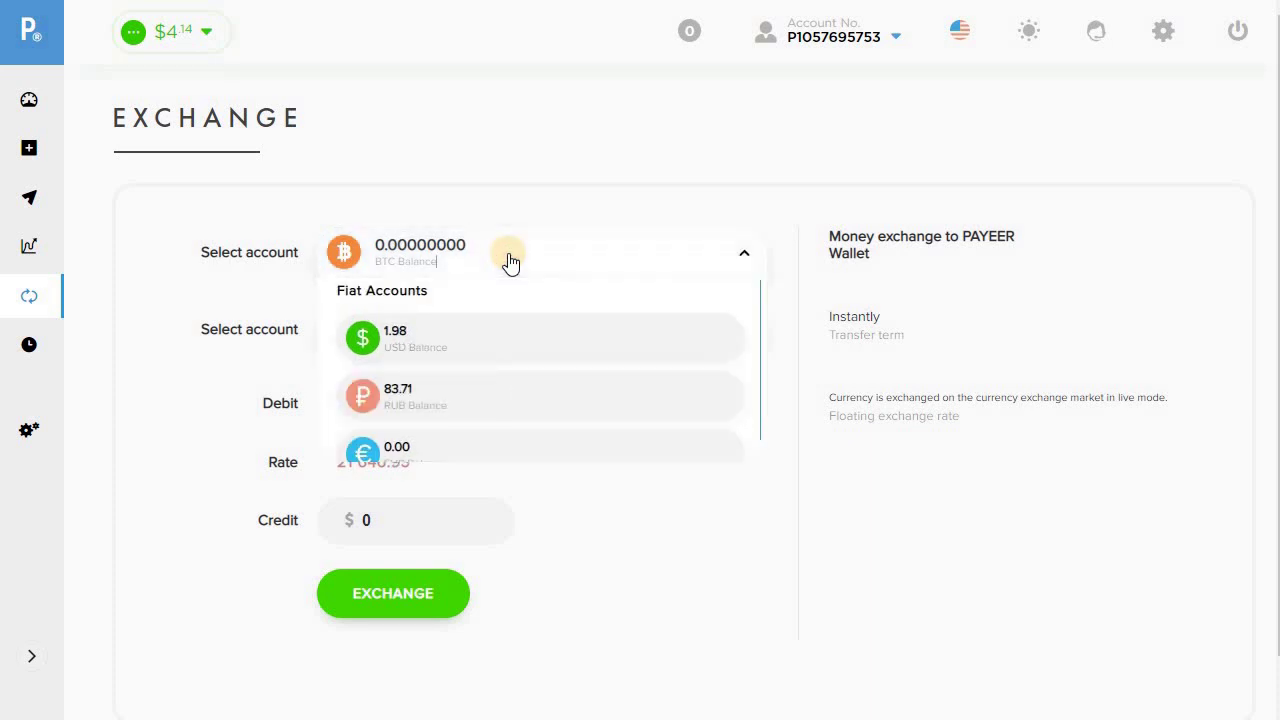
pyautogui.click(431, 399)
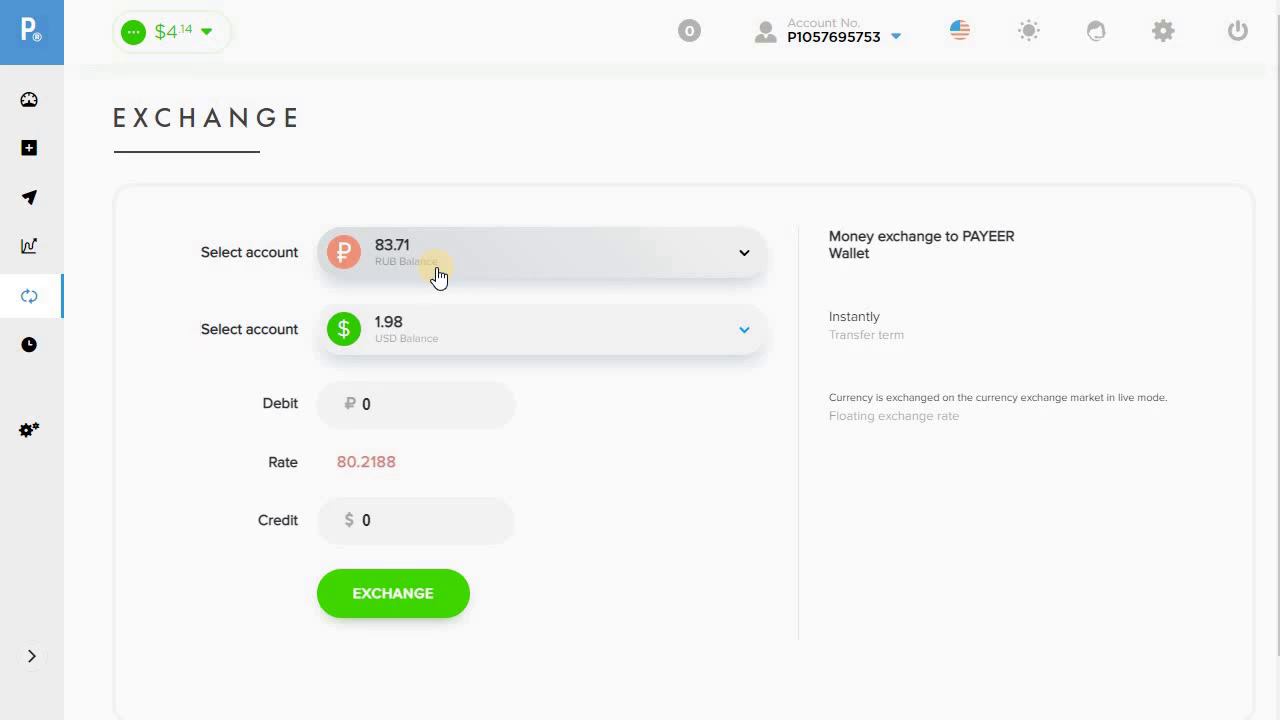
# Set the exchange's debit amount to 83.71 RUB and execute the exchange to USD.
pyautogui.click(388, 406)
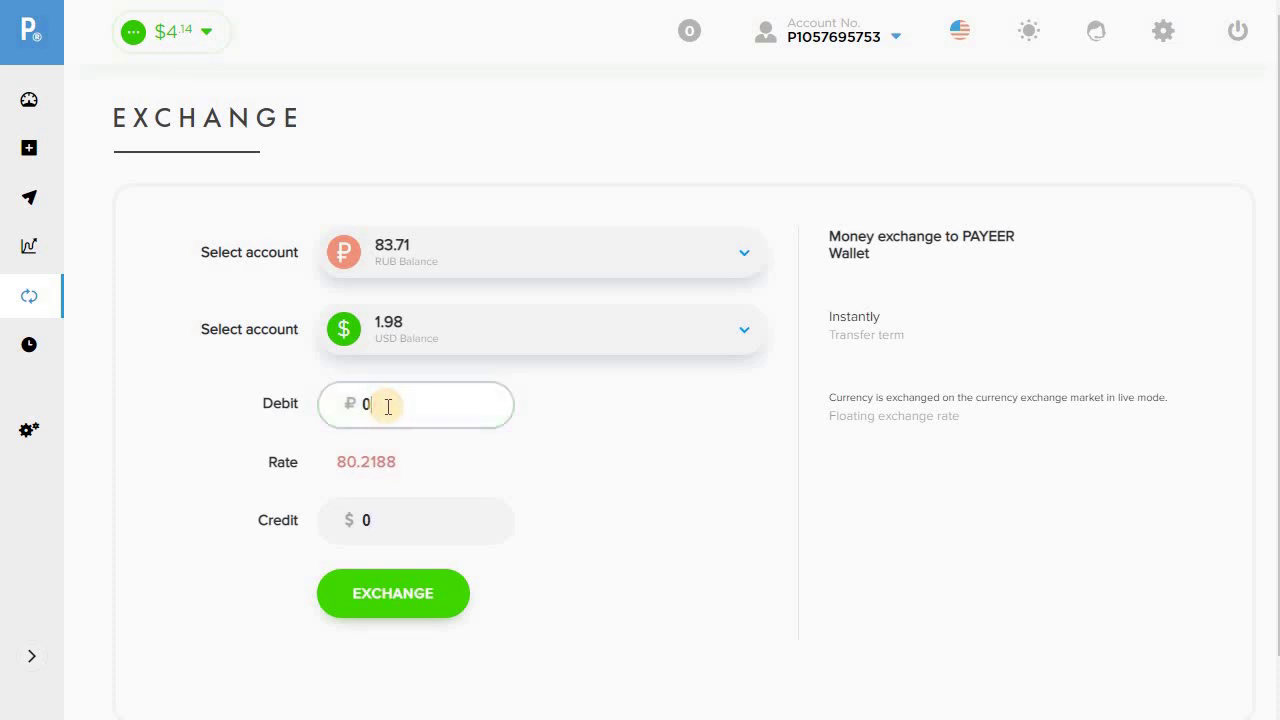
pyautogui.click(388, 406)
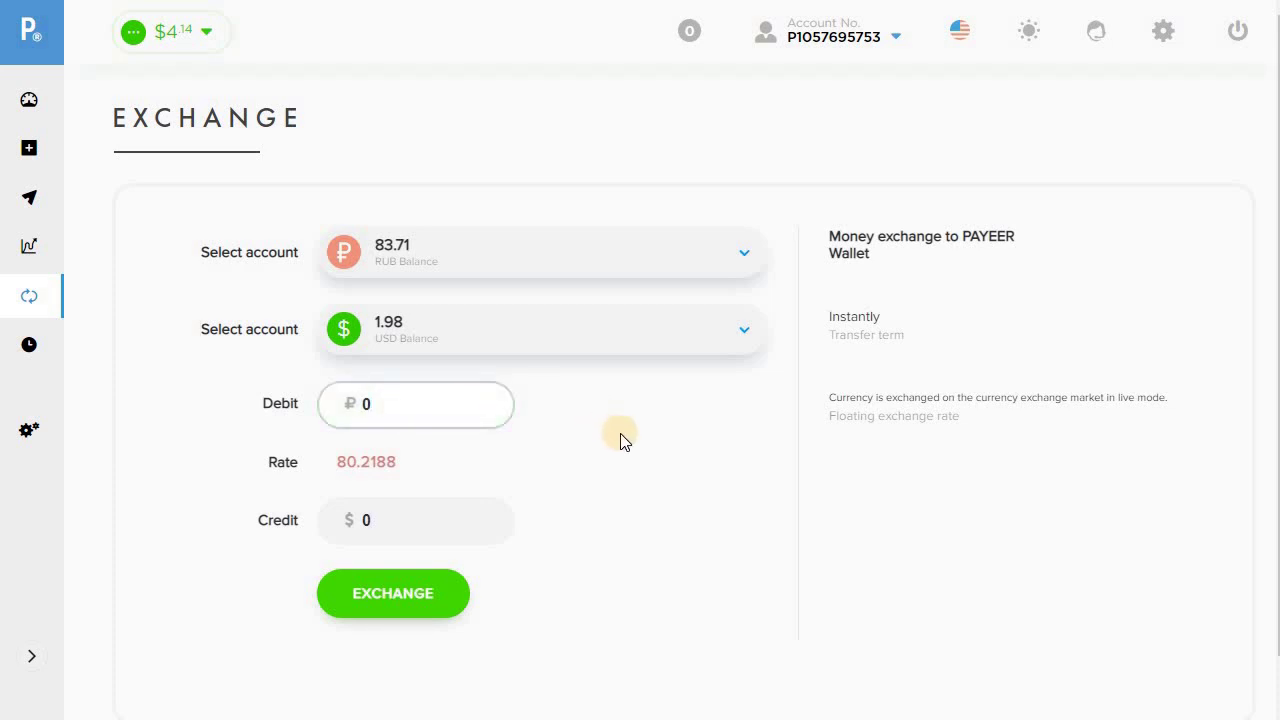
pyautogui.write('83')
pyautogui.write('.71')
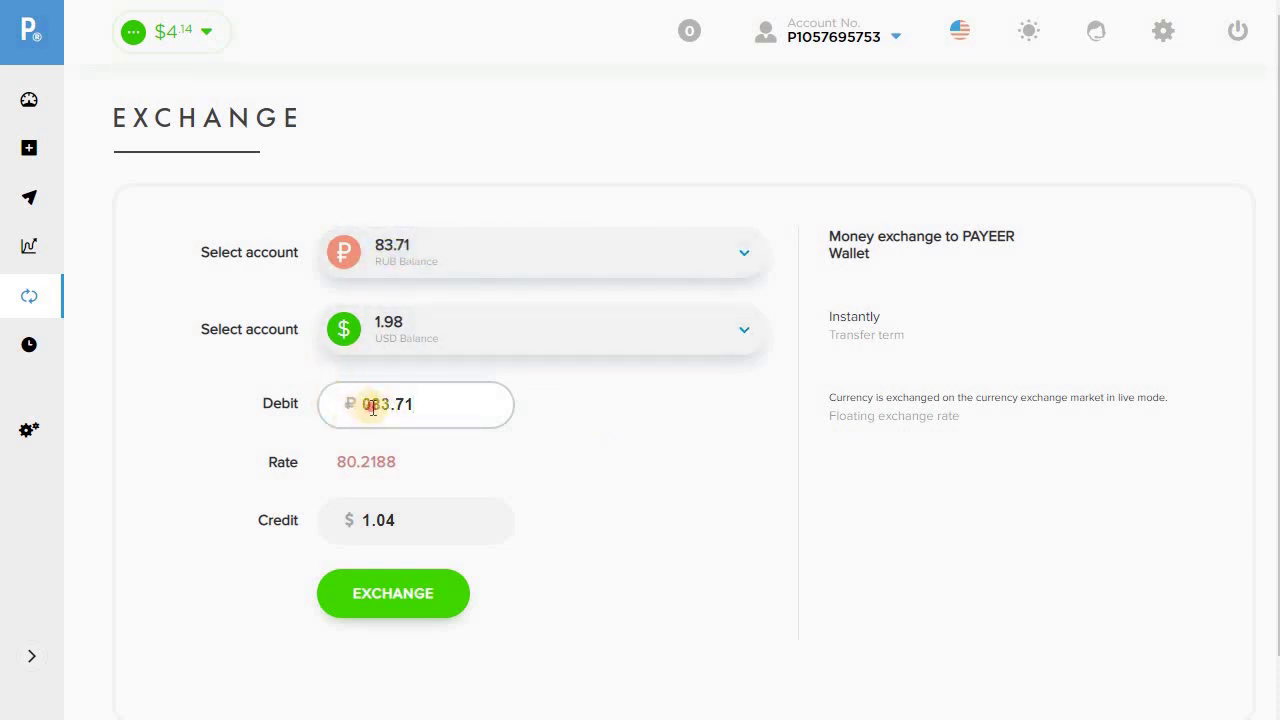
pyautogui.moveTo(372, 405); pyautogui.dragTo(363, 406)
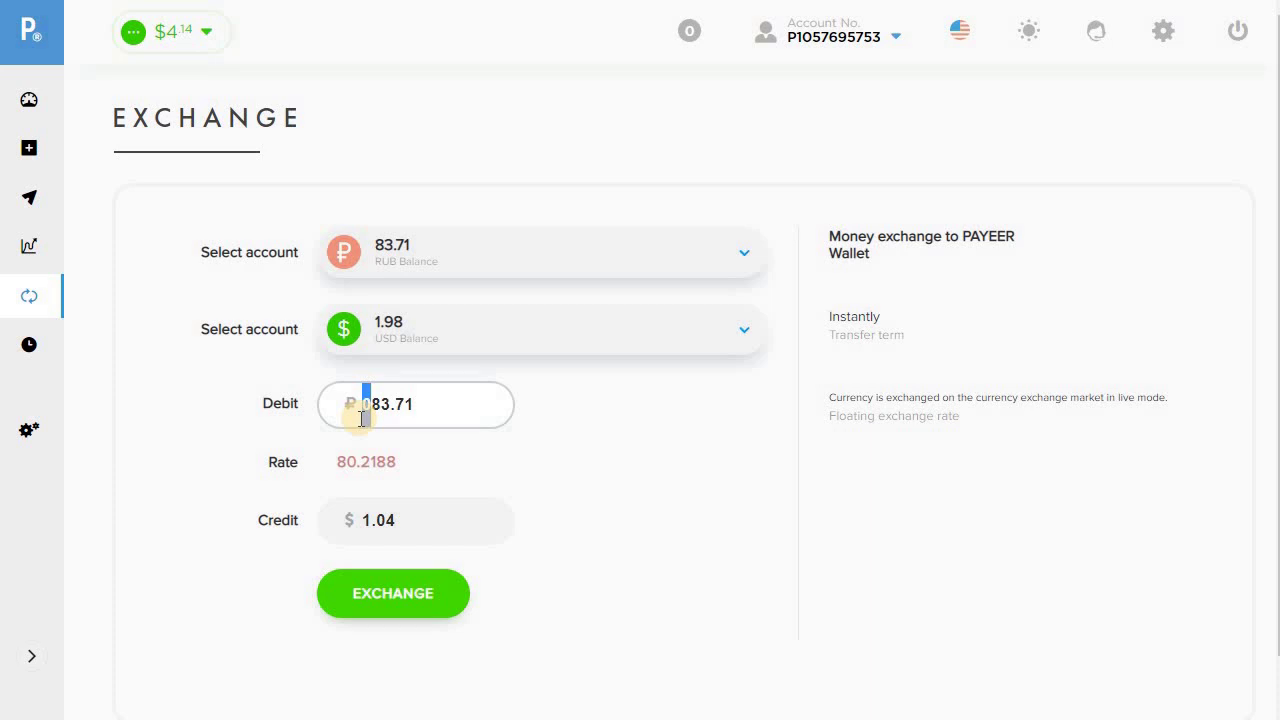
pyautogui.press('BackSpace')
pyautogui.click(539, 417)
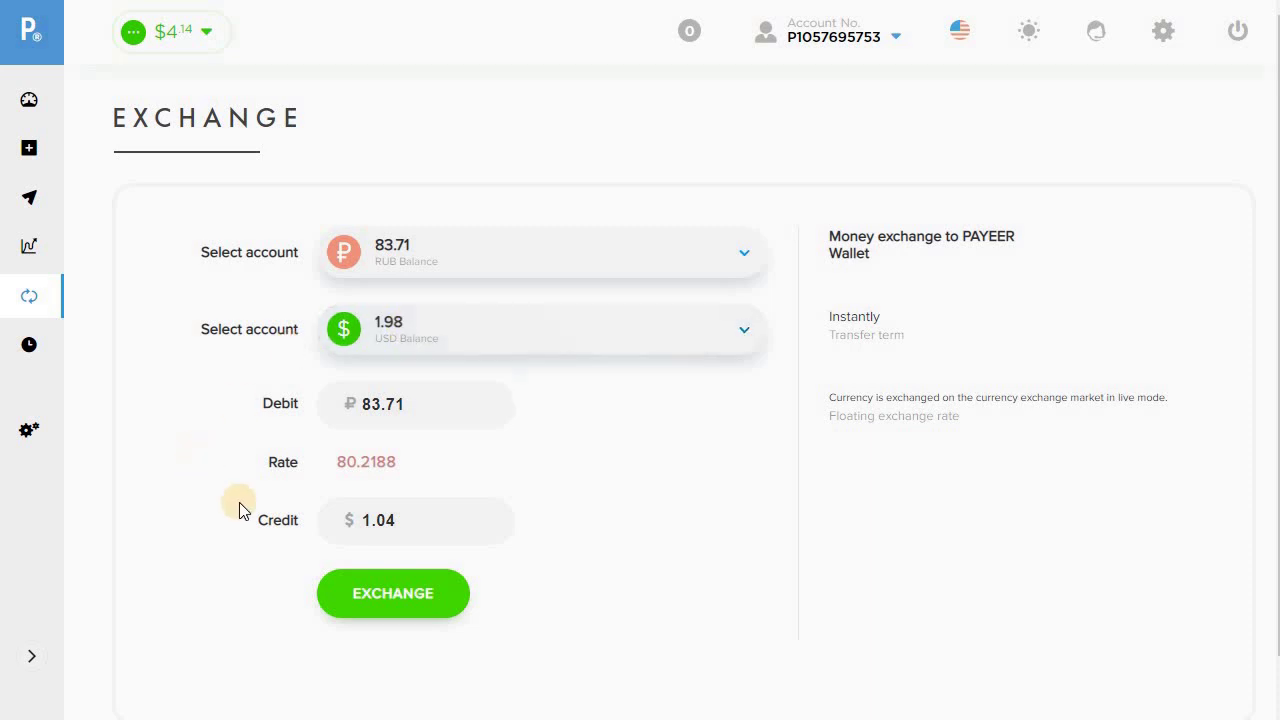
pyautogui.click(383, 615)
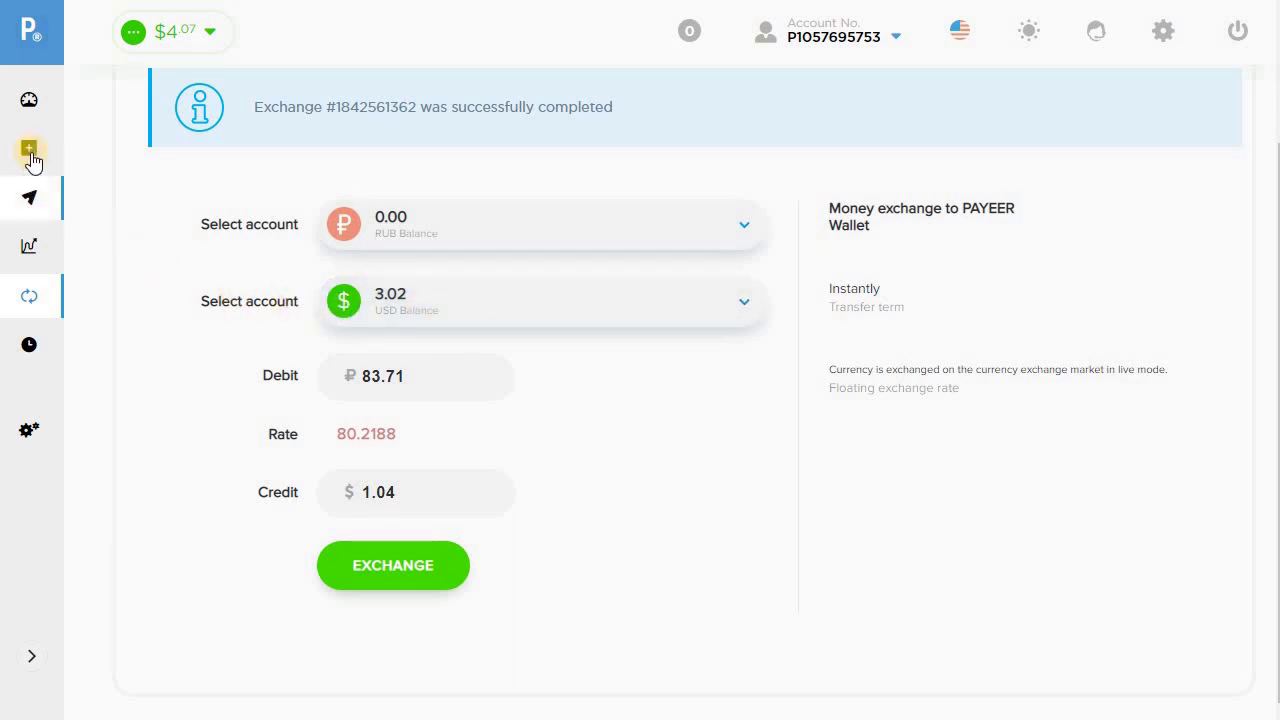
# Review the USD and RUB account balances on the Payeer balance page.
pyautogui.click(29, 100)
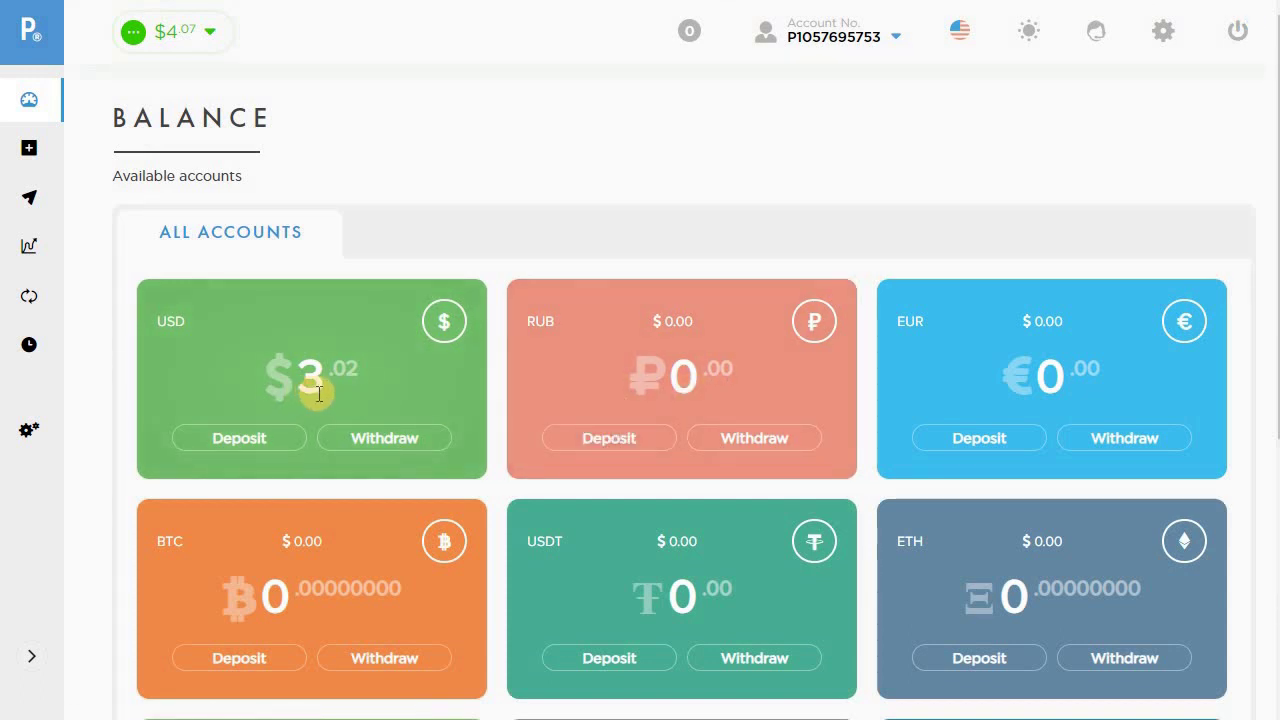
pyautogui.scroll(-3, 318, 393)
pyautogui.scroll(3, 318, 393)
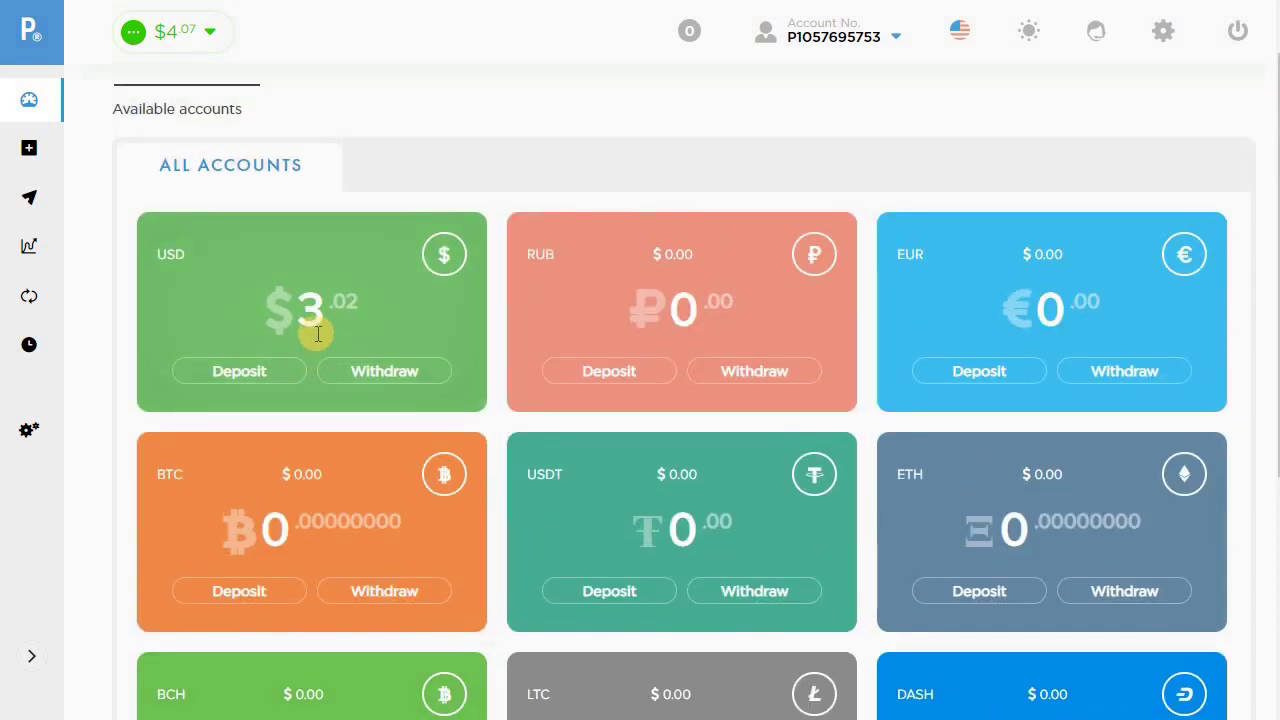
# Open the Payeer transfer form, select Payeer as the payment system and activate the recipient account field.
pyautogui.click(30, 206)
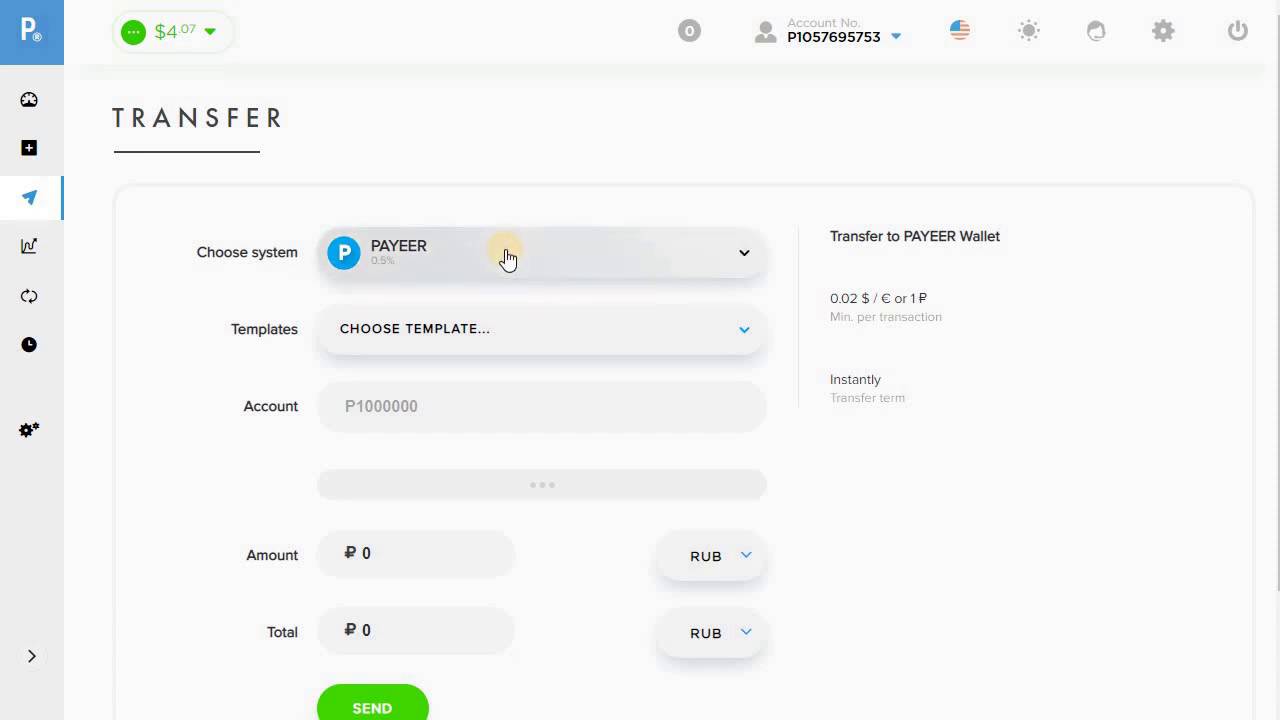
pyautogui.click(566, 340)
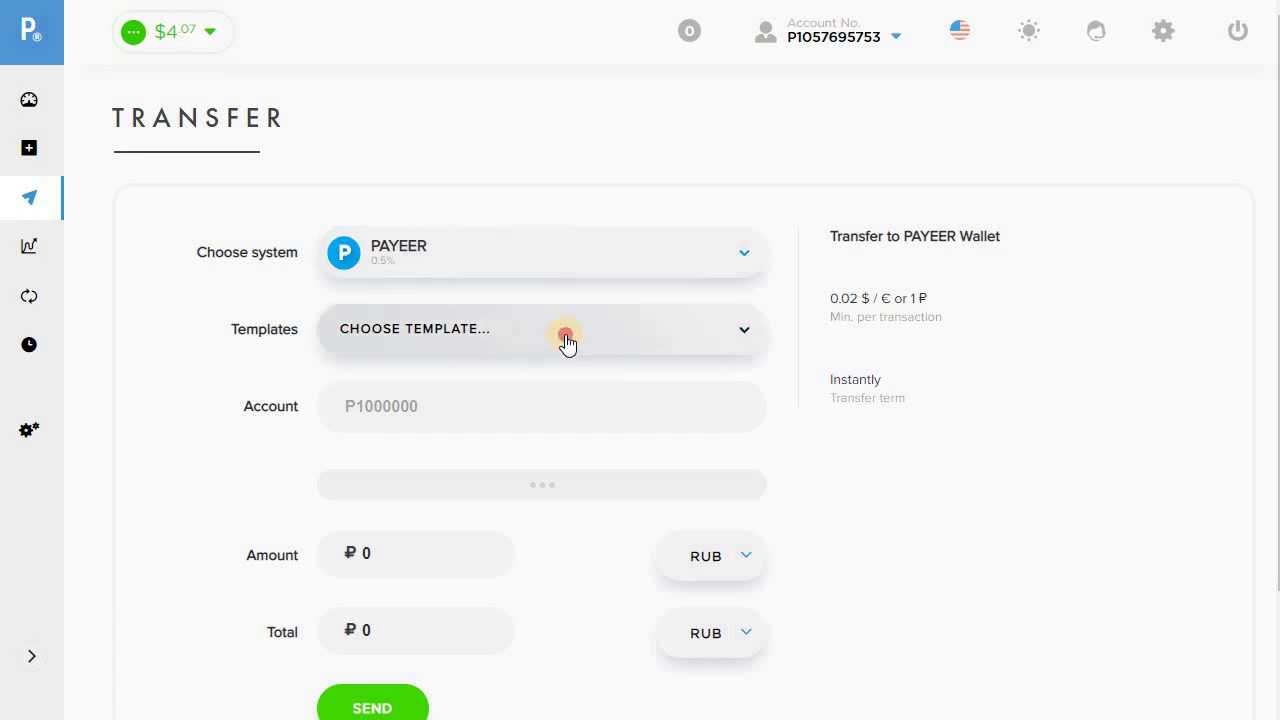
pyautogui.click(566, 340)
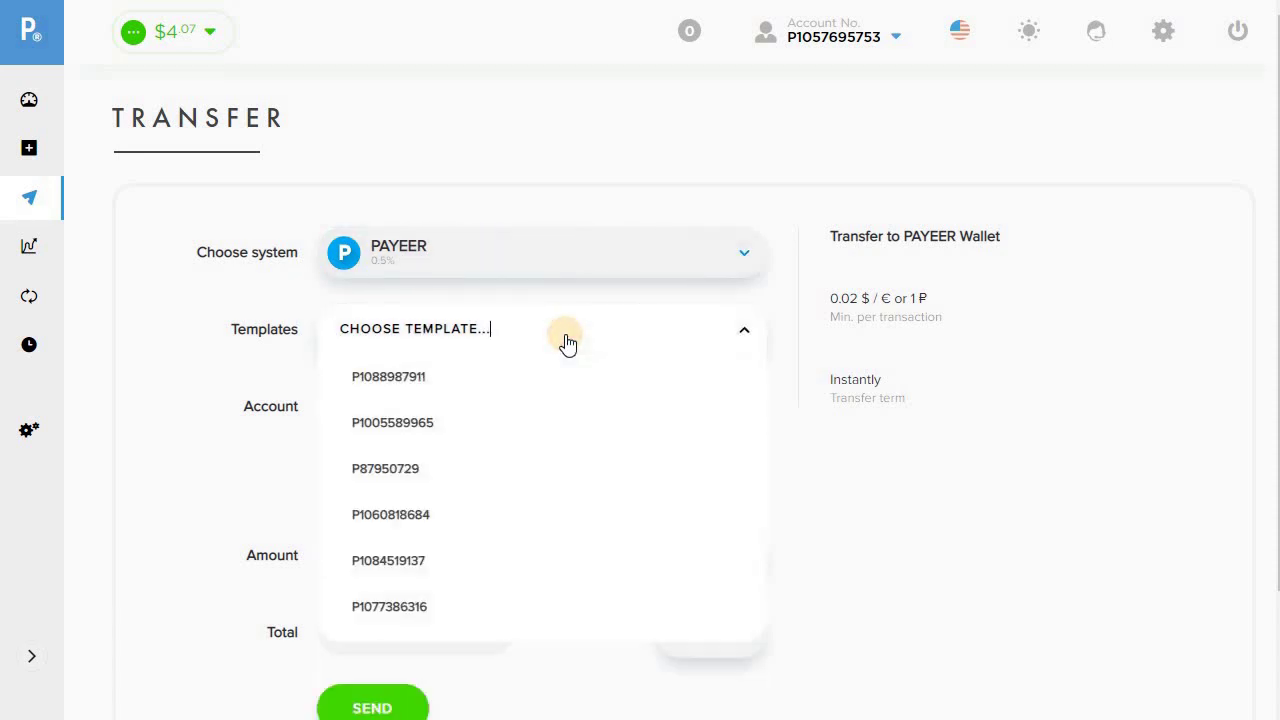
pyautogui.click(742, 261)
pyautogui.scroll(-1, 740, 258)
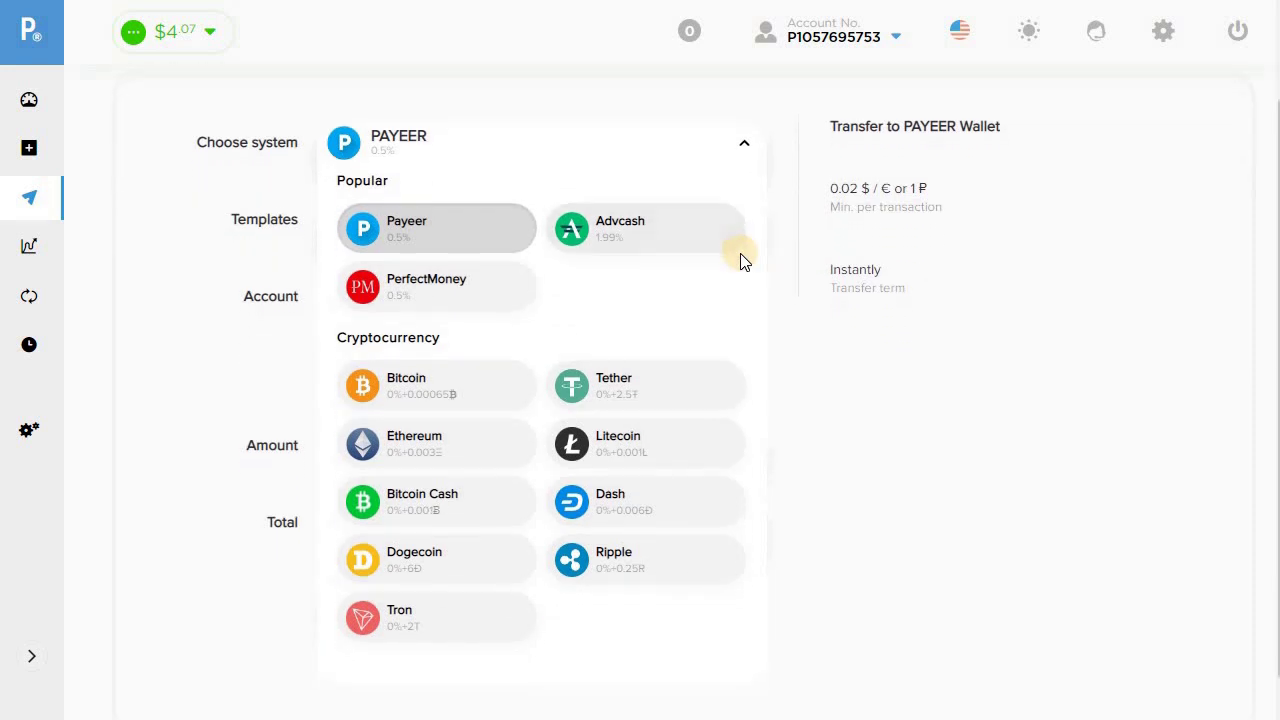
pyautogui.click(441, 226)
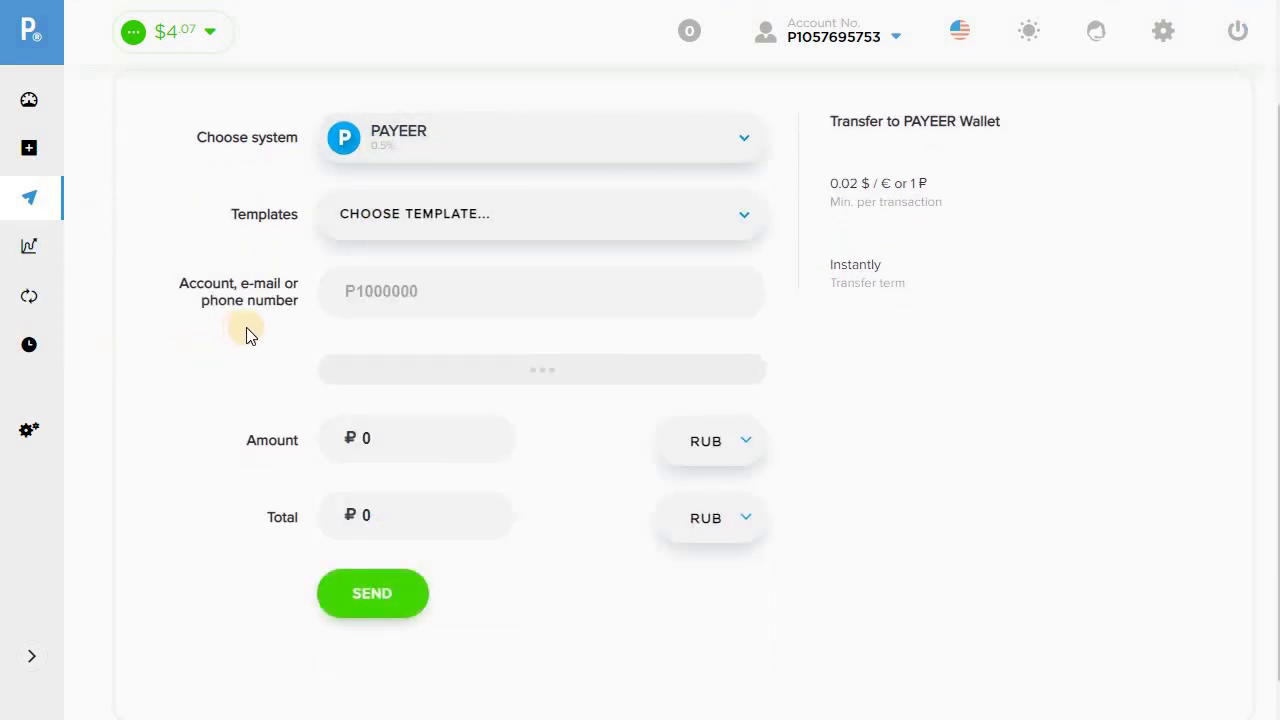
pyautogui.click(423, 297)
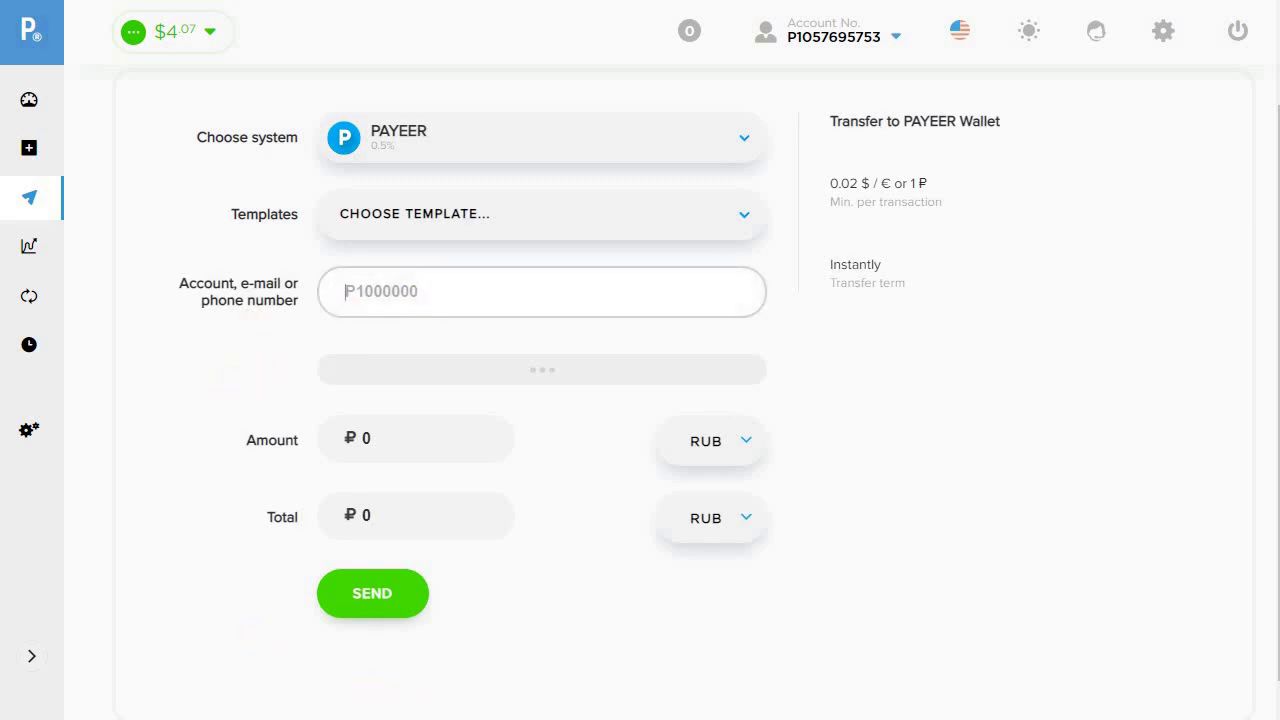
# Return to BDwalletex, set the Payeer send amount to 3 USD and start the exchange to BKash Personal BDT.
pyautogui.click(890, 37)
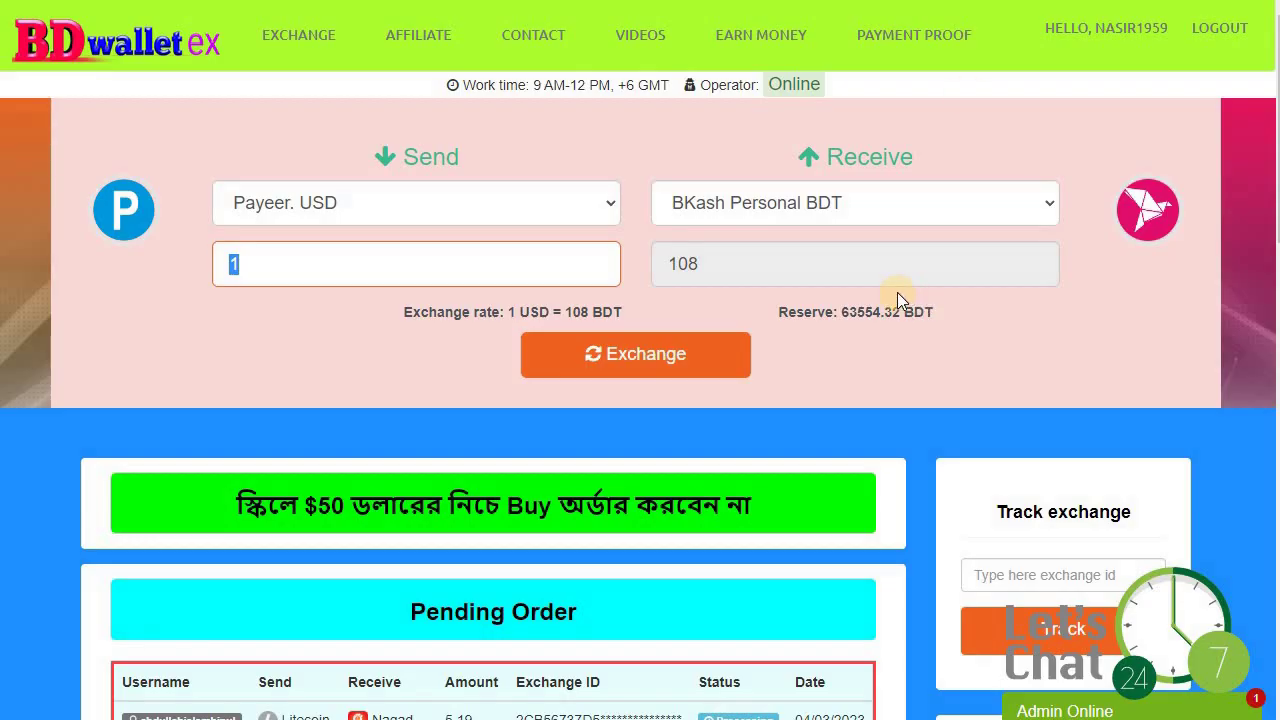
pyautogui.moveTo(880, 297); pyautogui.dragTo(229, 262)
pyautogui.write('3')
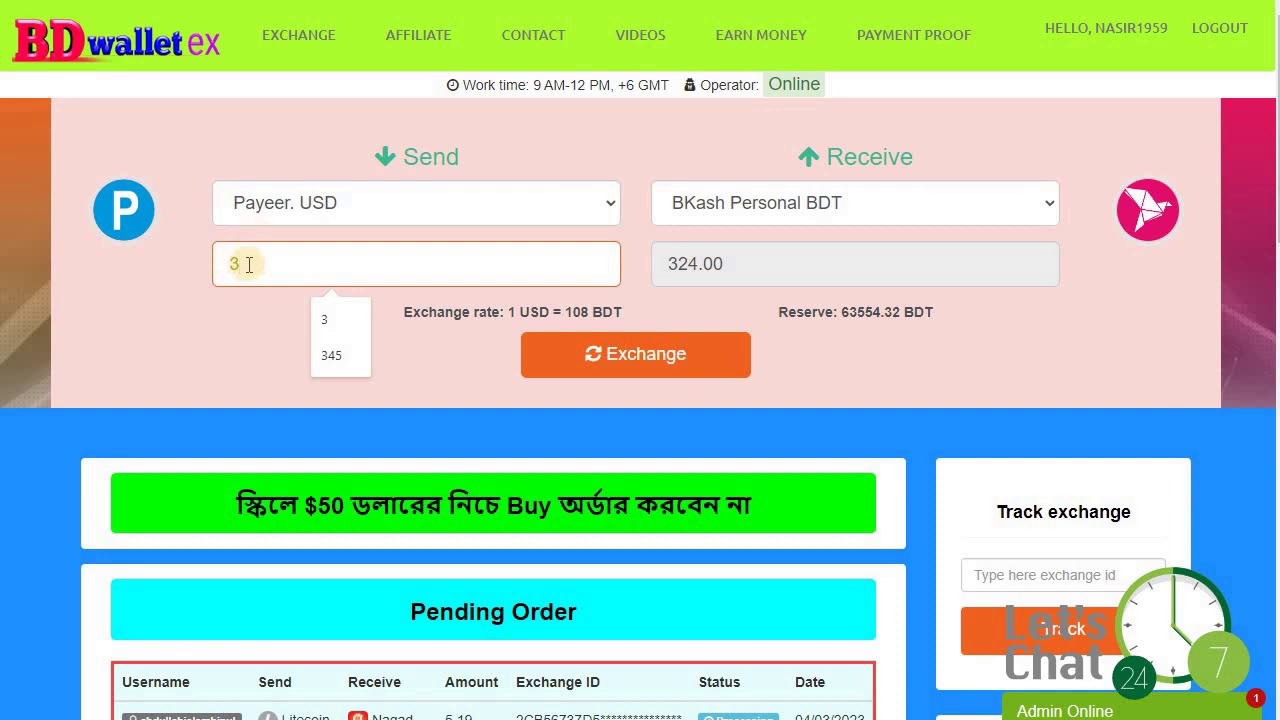
pyautogui.click(430, 311)
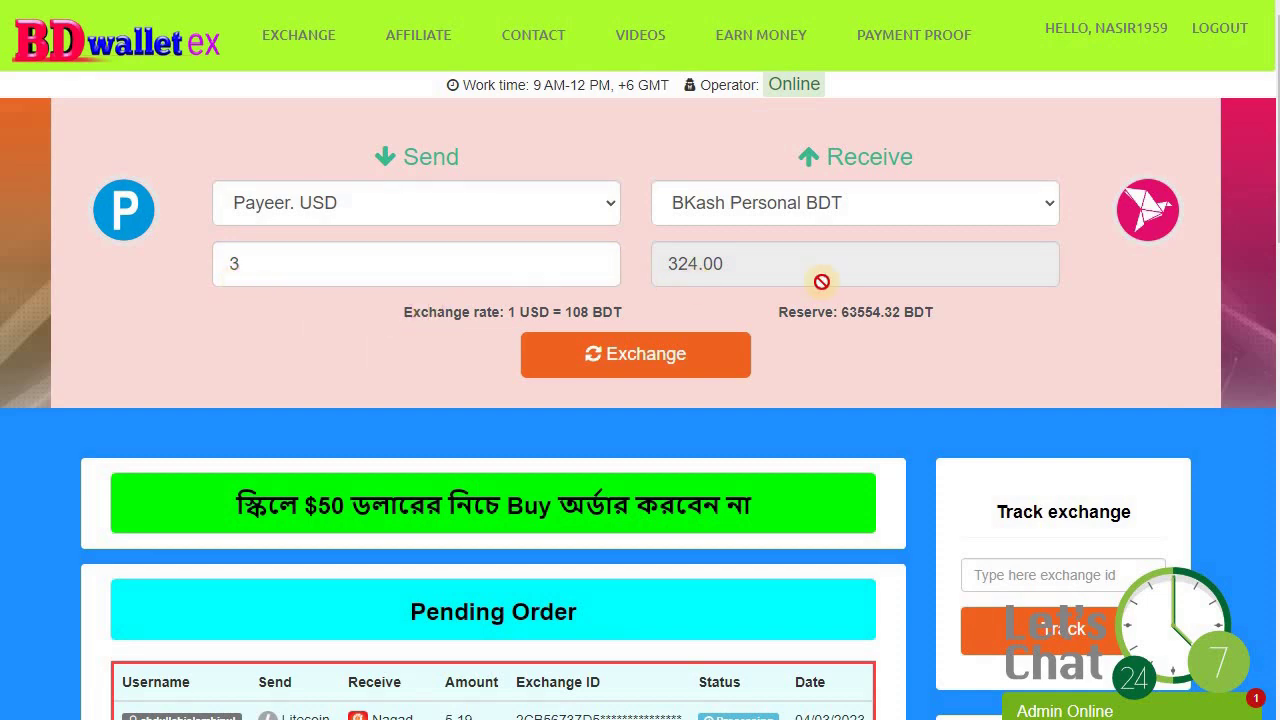
pyautogui.click(617, 366)
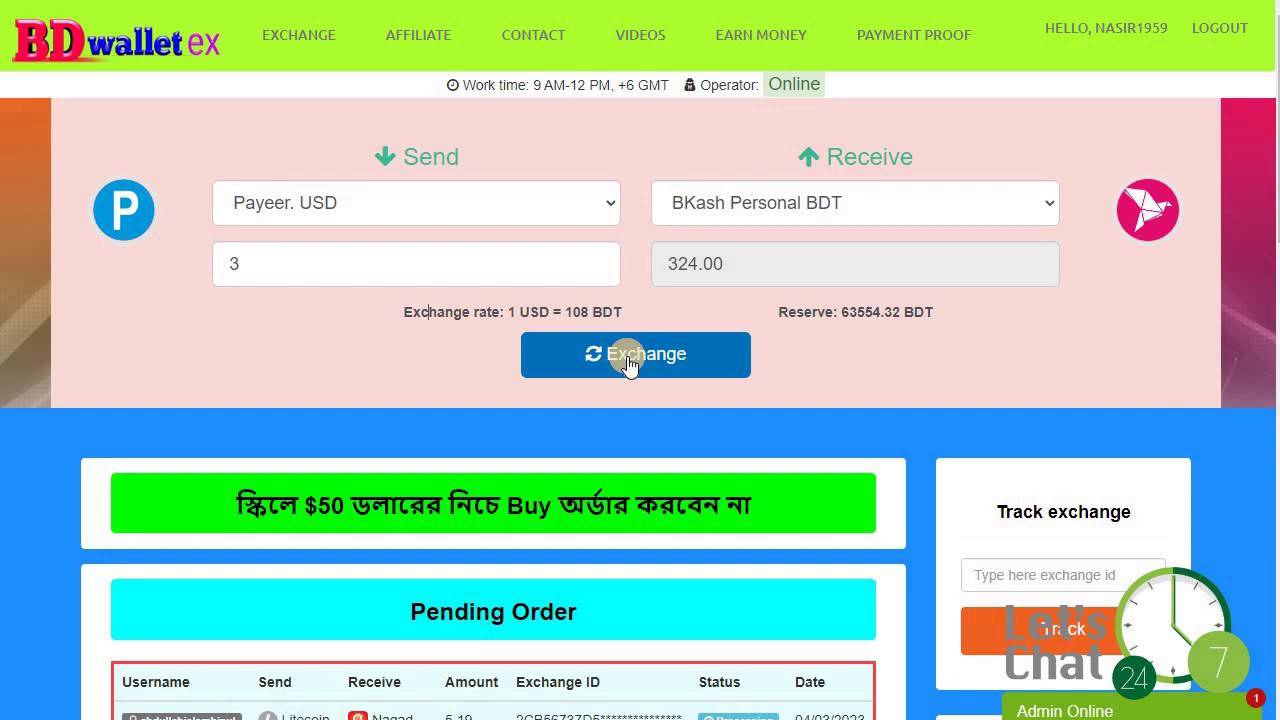
pyautogui.click(628, 362)
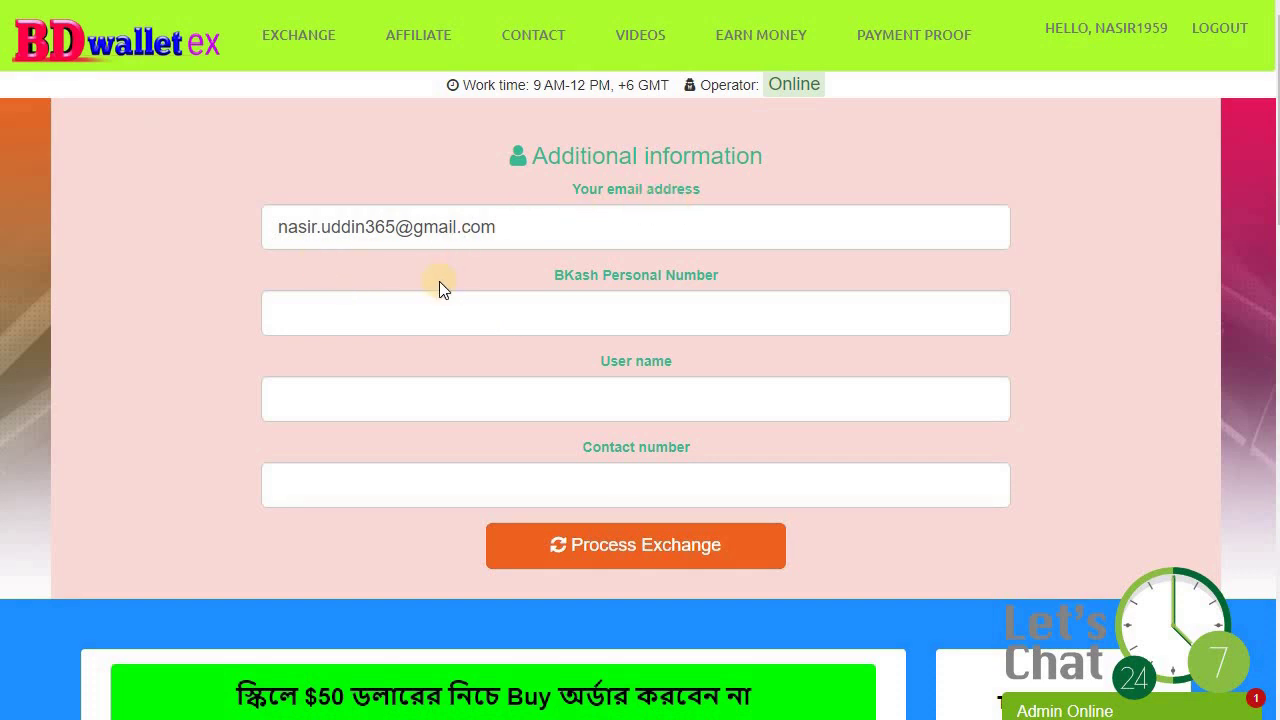
# Fill in the BKash Personal number, user name and contact number from the saved entries and process the exchange.
pyautogui.click(475, 301)
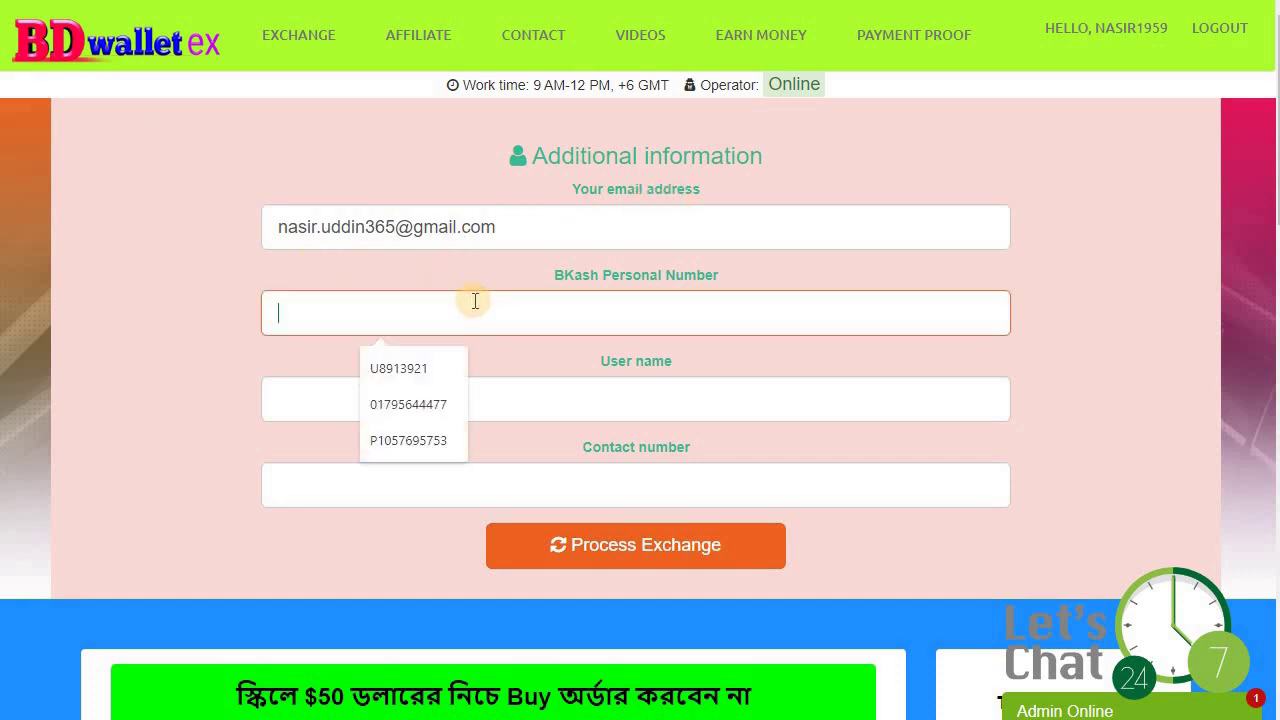
pyautogui.click(420, 406)
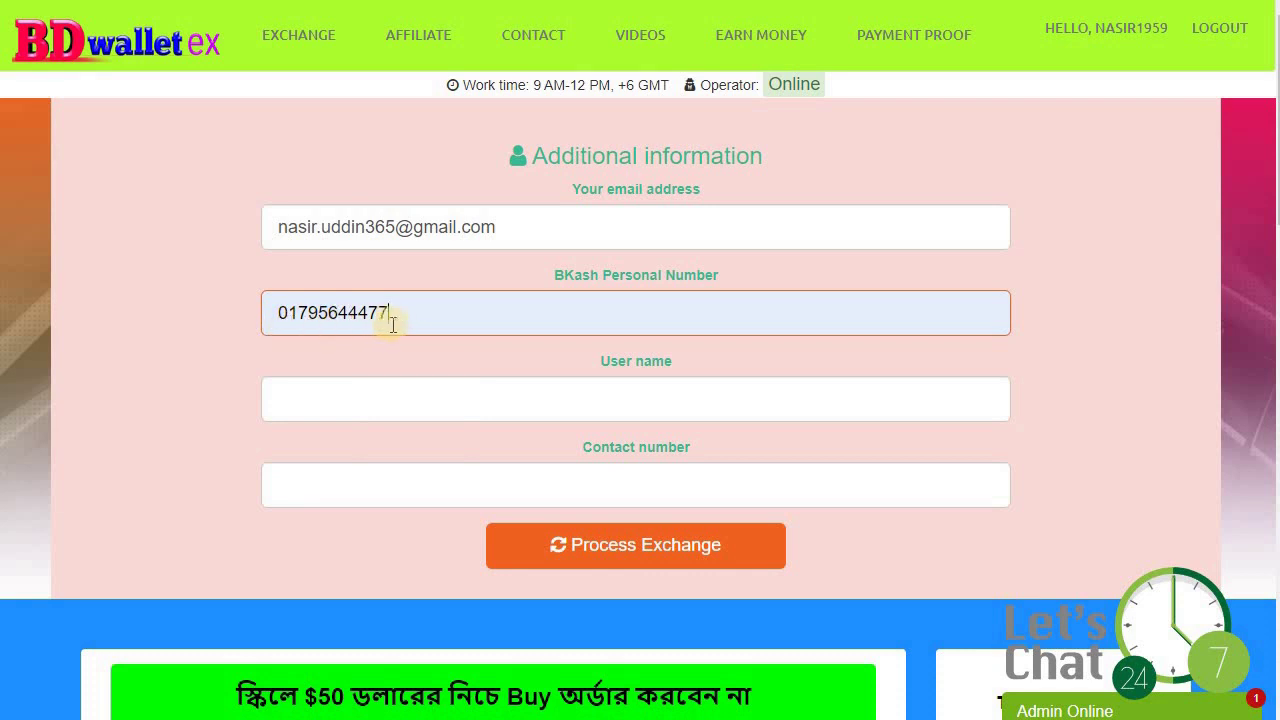
pyautogui.click(485, 386)
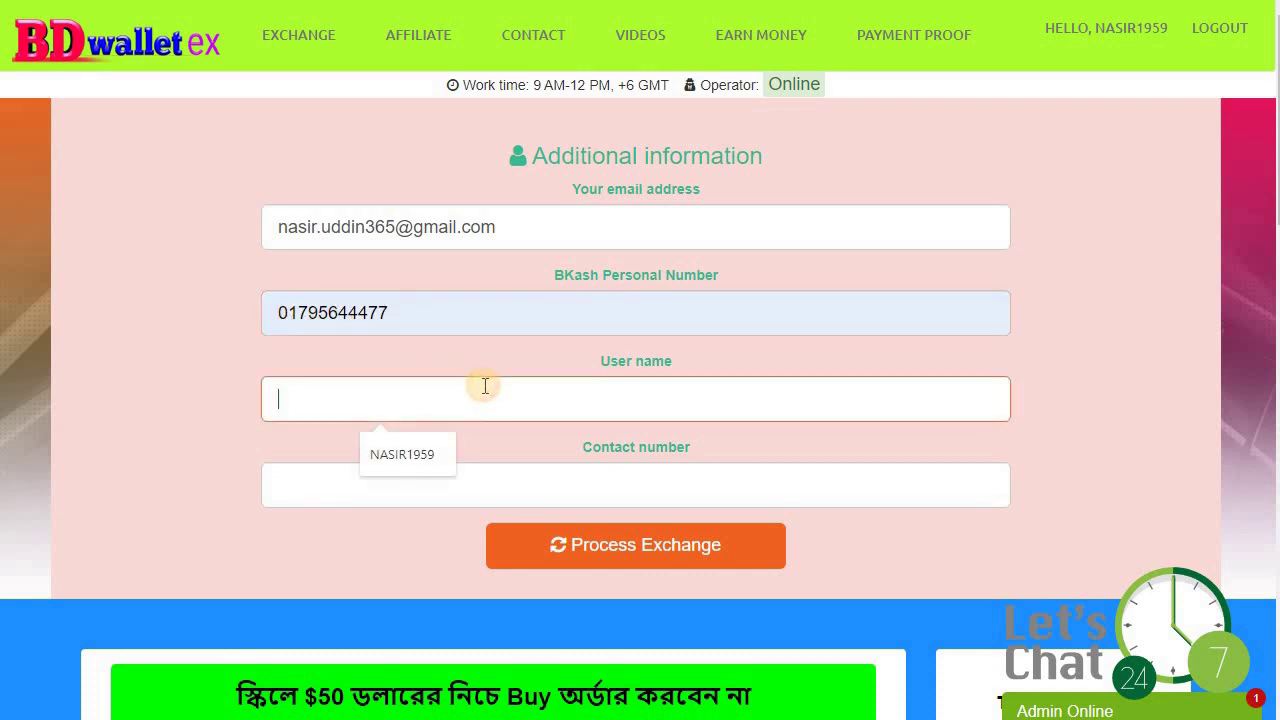
pyautogui.click(427, 451)
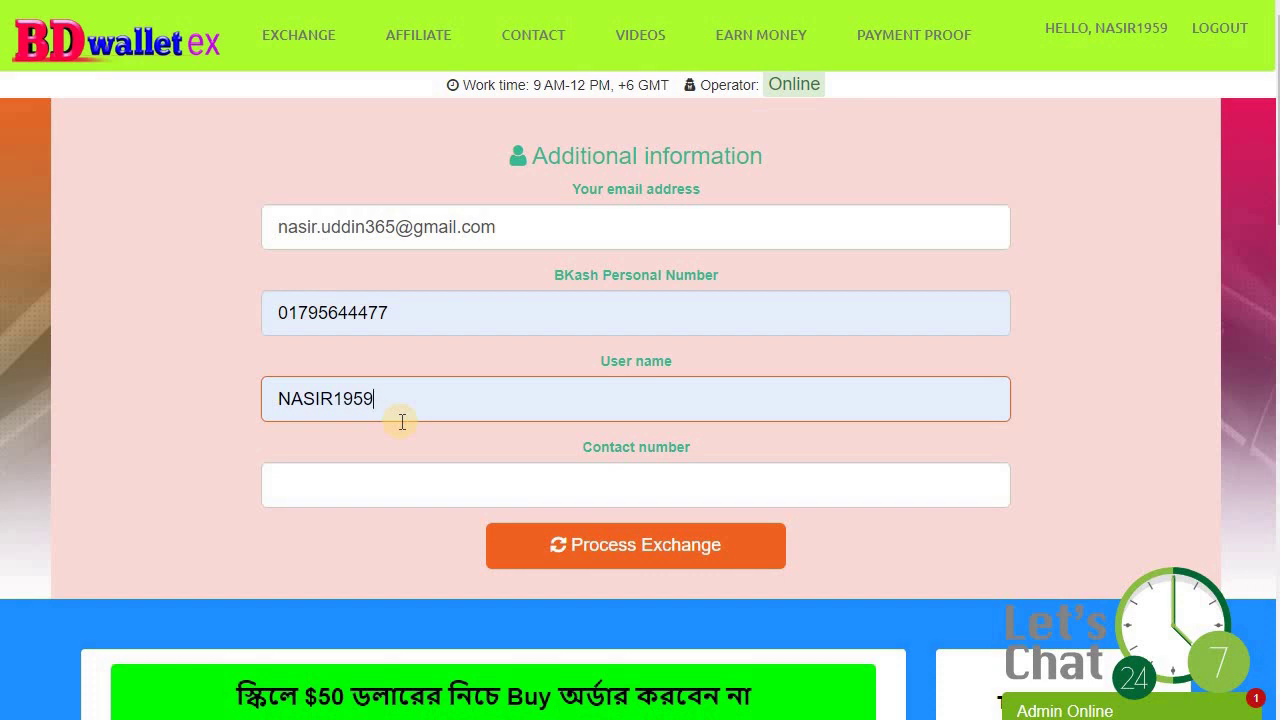
pyautogui.click(563, 486)
pyautogui.click(402, 536)
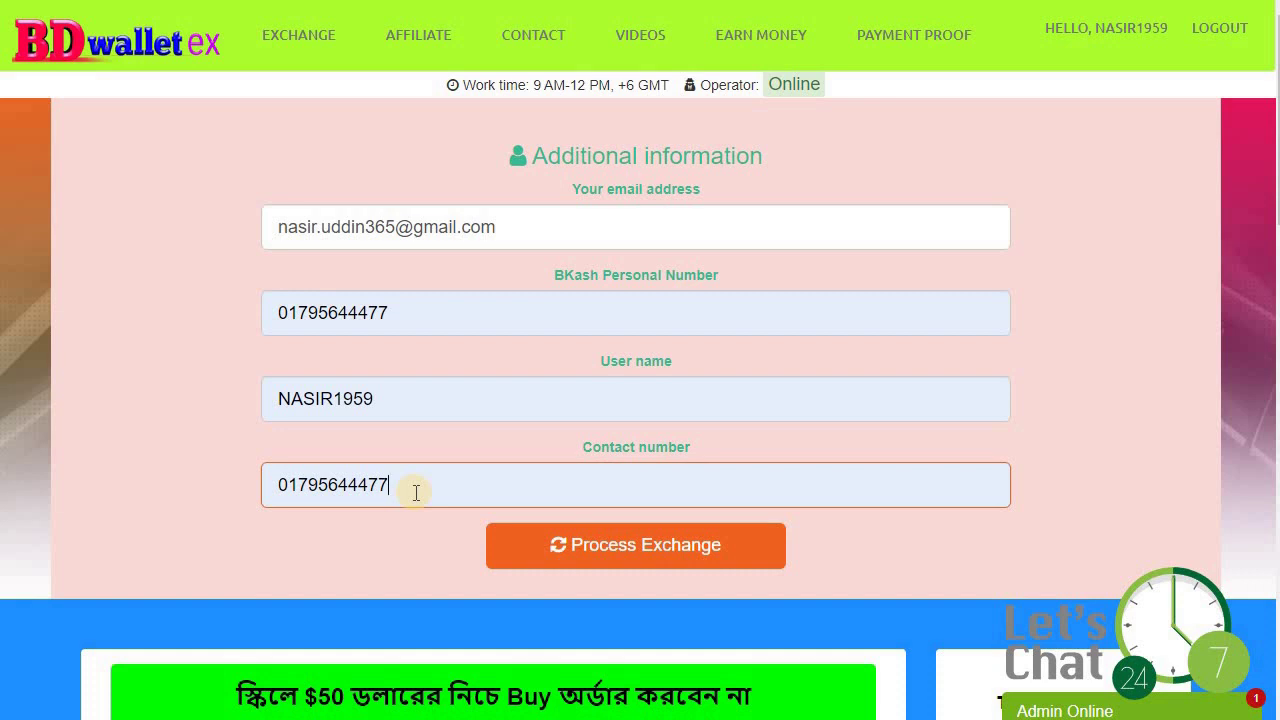
pyautogui.scroll(-1, 416, 492)
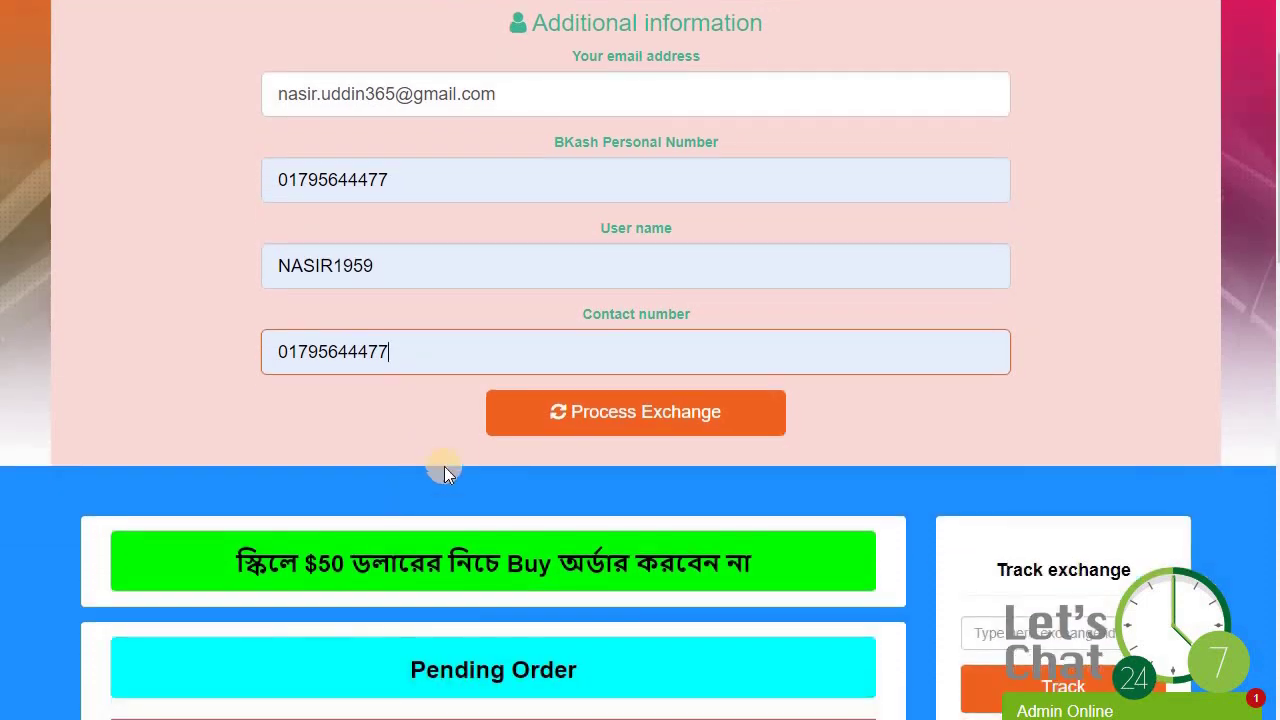
pyautogui.click(655, 417)
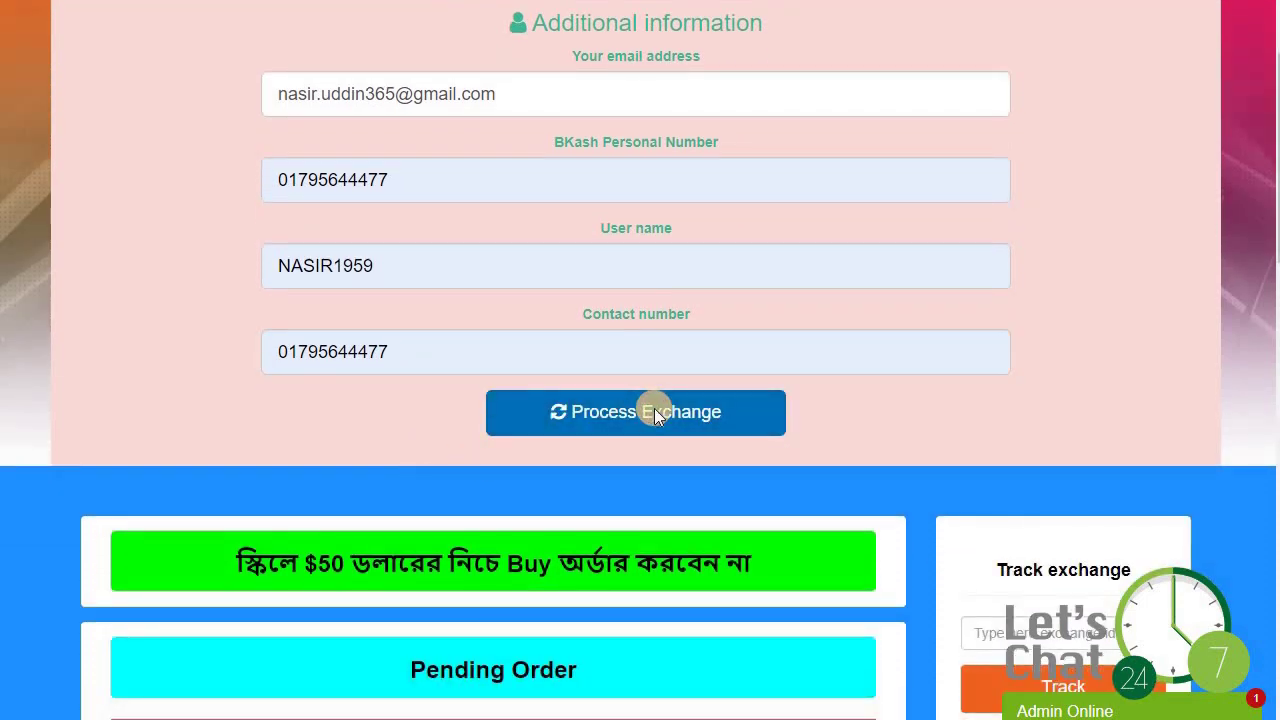
pyautogui.scroll(1, 600, 360)
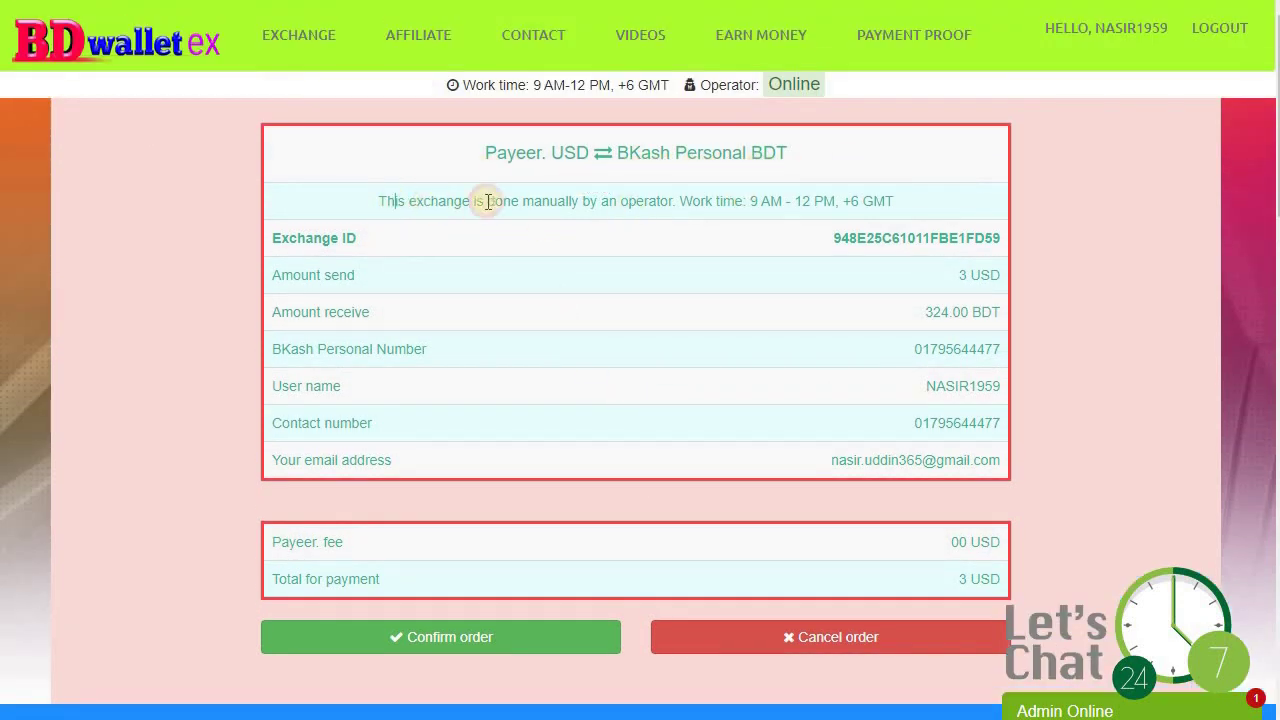
# Confirm the order exchanging 3 USD from Payeer to BKash Personal BDT and review its manual transfer details.
pyautogui.moveTo(487, 201); pyautogui.dragTo(929, 201)
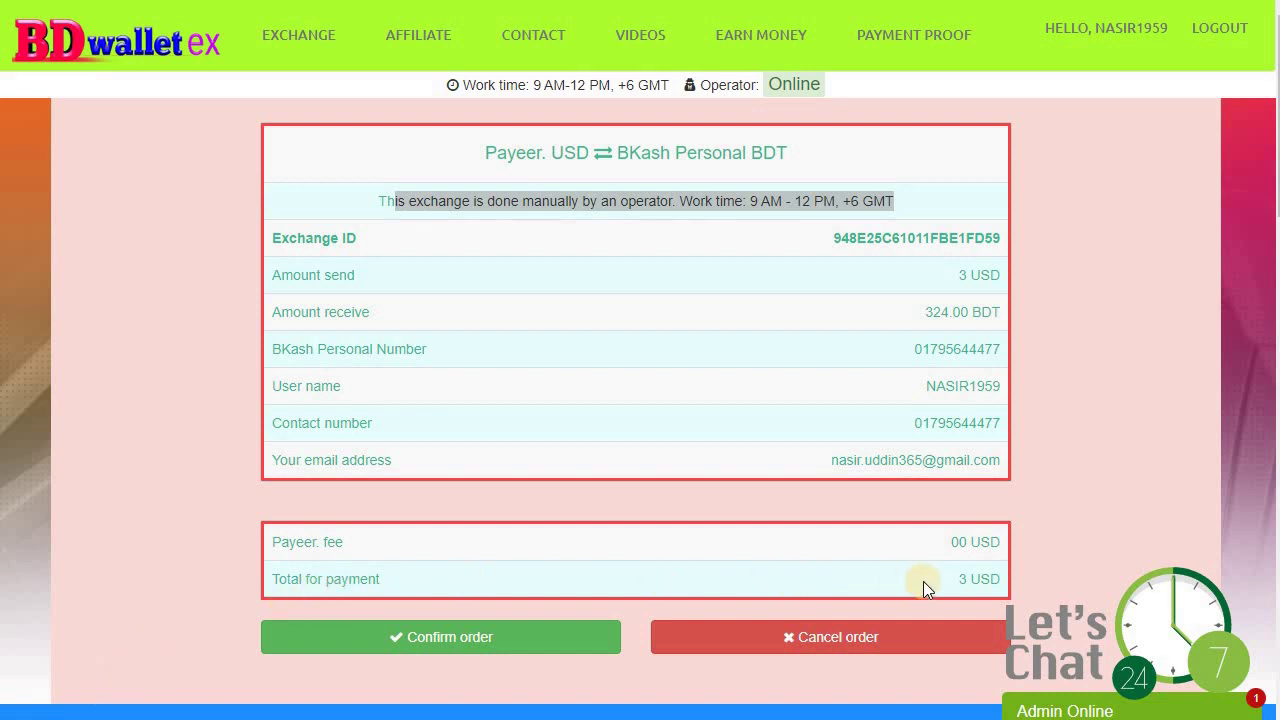
pyautogui.click(459, 639)
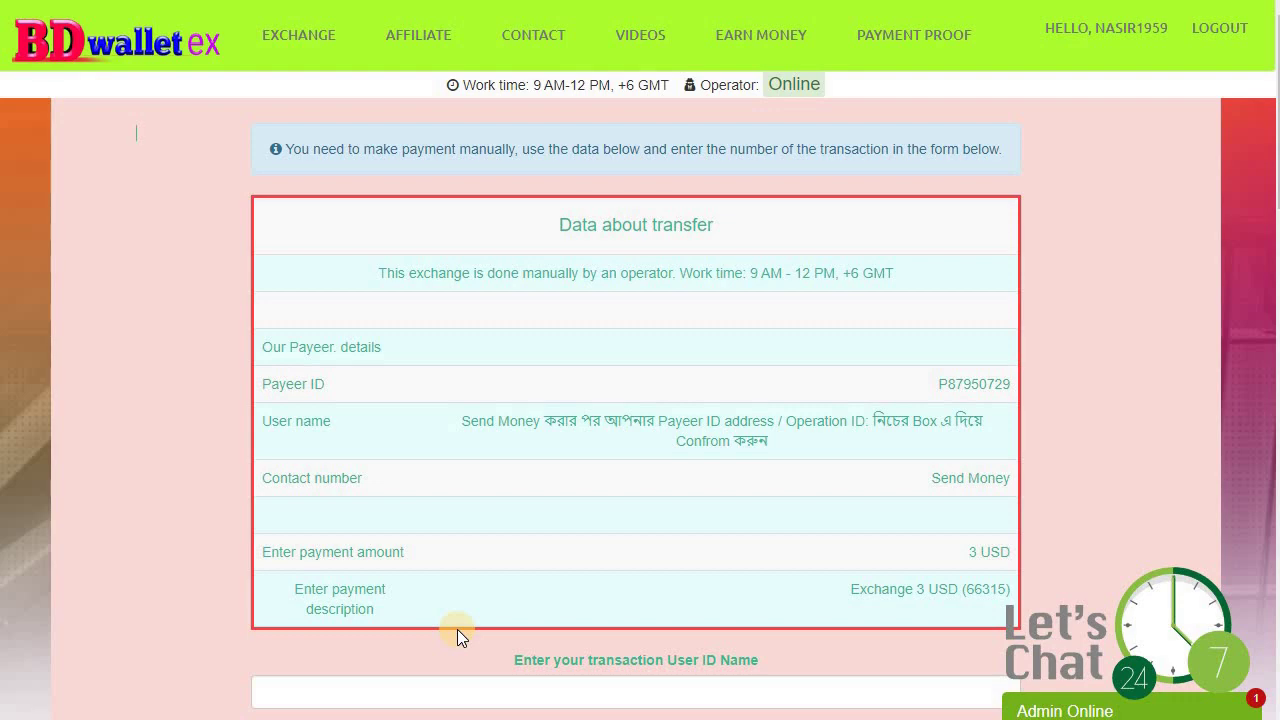
pyautogui.scroll(-3, 457, 629)
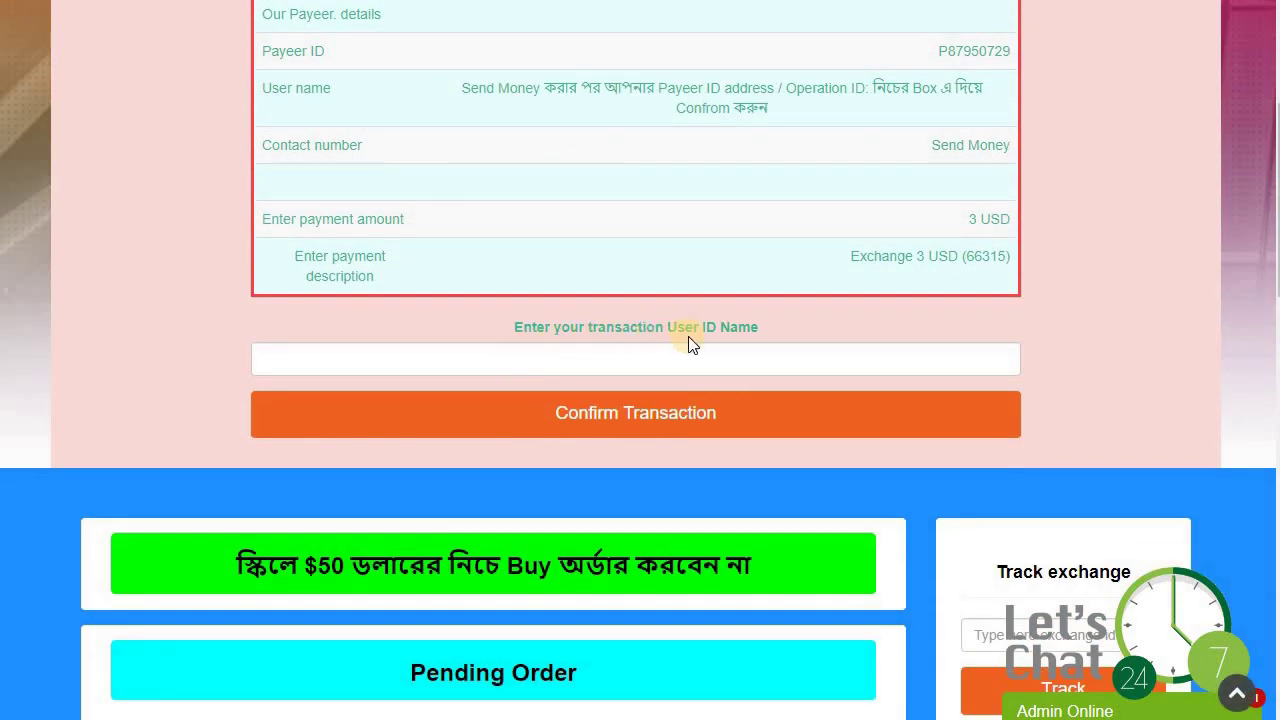
pyautogui.scroll(1, 631, 306)
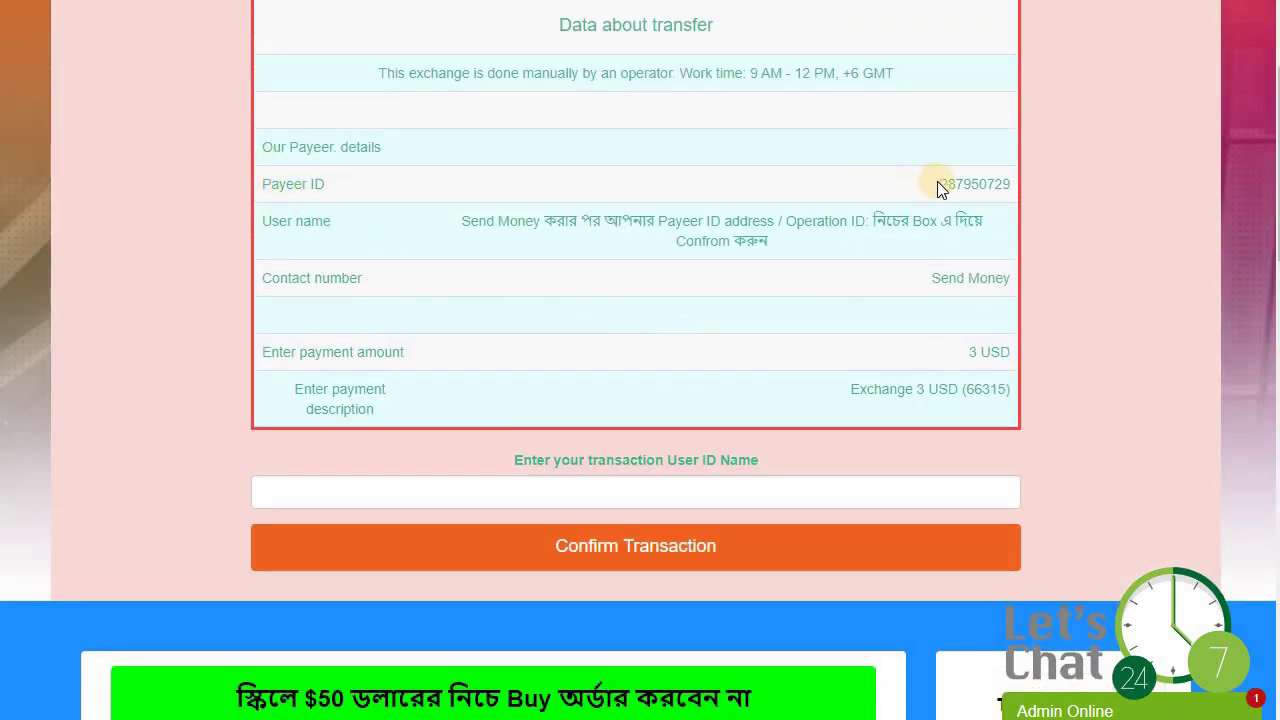
# Copy the exchanger's Payeer ID from the transfer details.
pyautogui.moveTo(937, 183); pyautogui.dragTo(1000, 186)
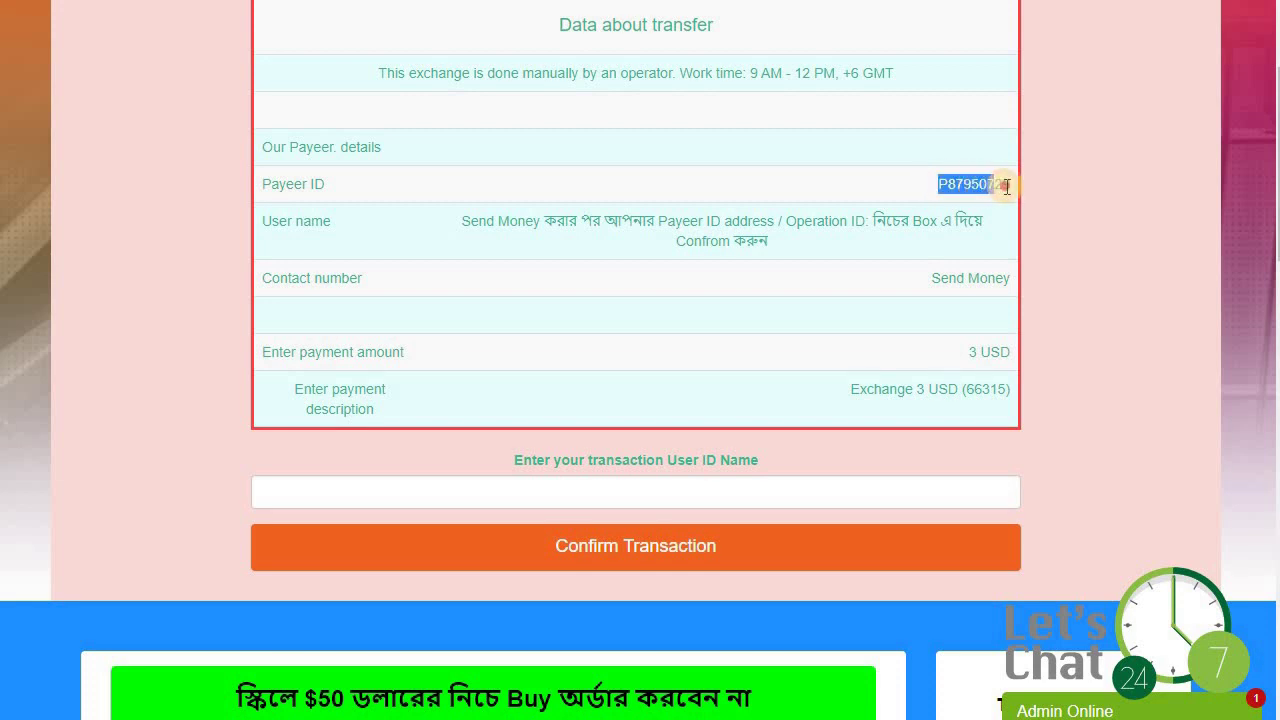
pyautogui.click(1012, 186)
pyautogui.doubleClick(1012, 186)
pyautogui.click(1012, 186)
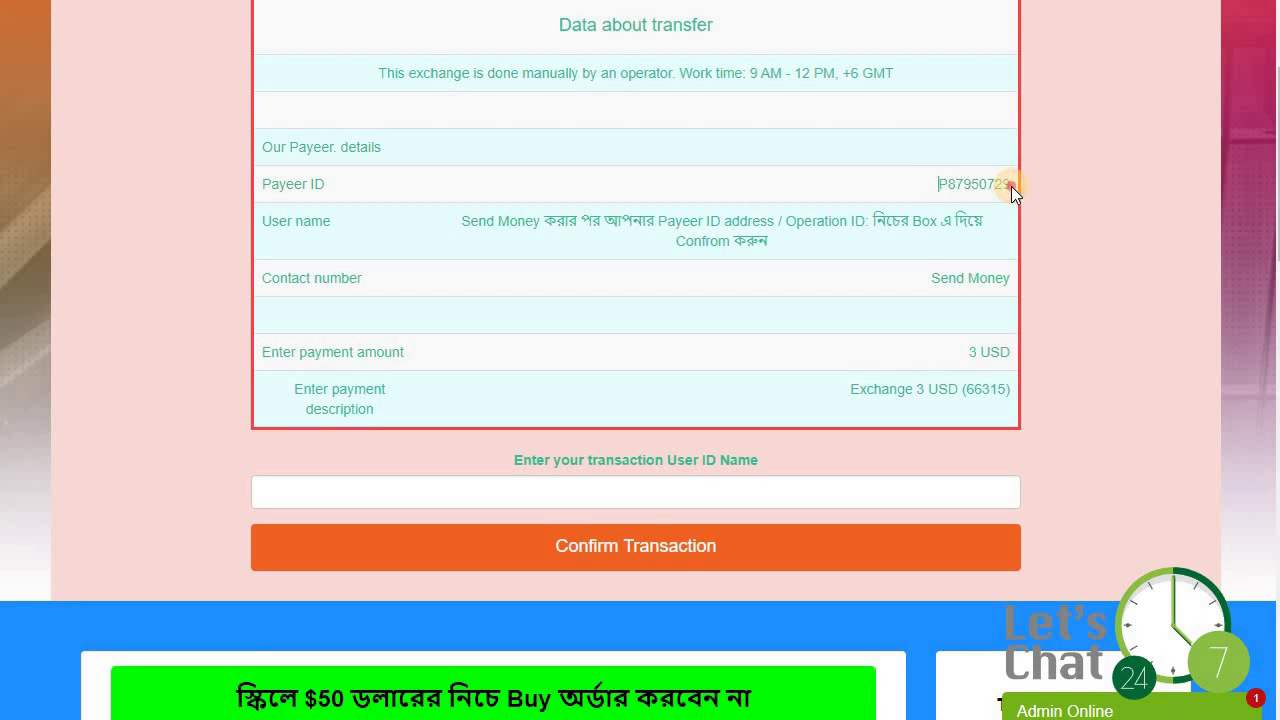
pyautogui.doubleClick(1011, 186)
pyautogui.rightClick(963, 187)
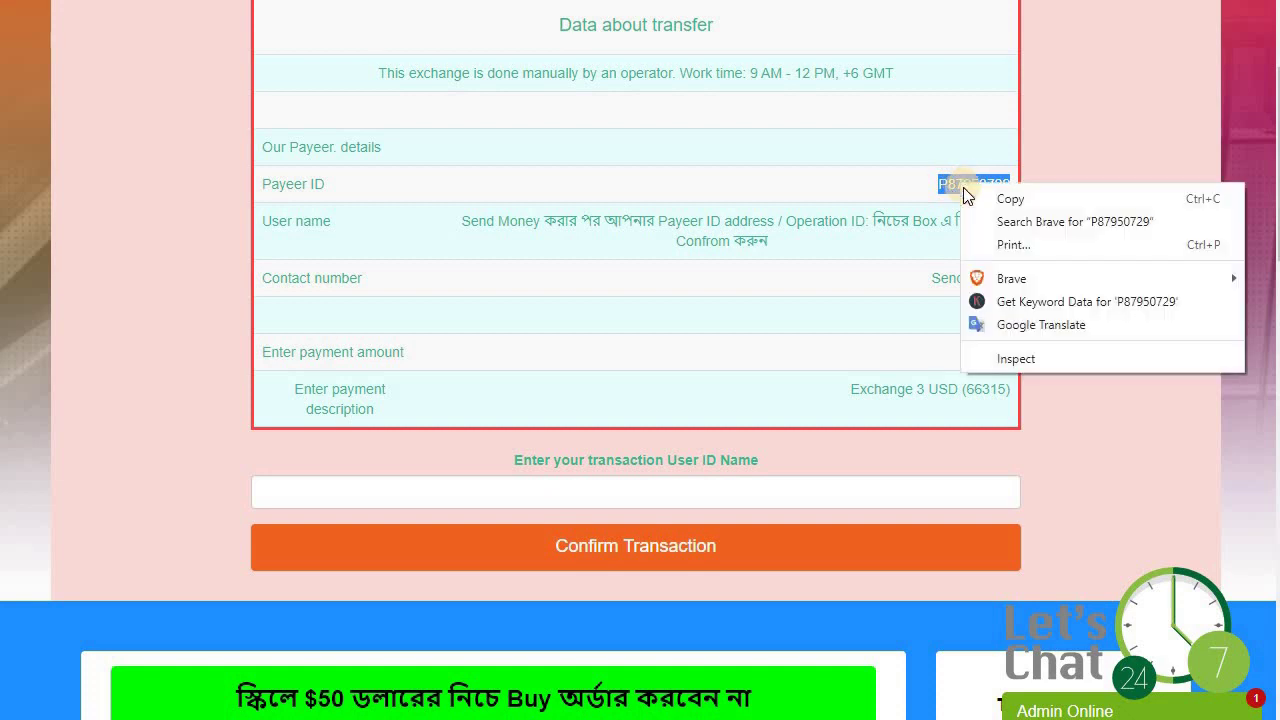
pyautogui.click(970, 193)
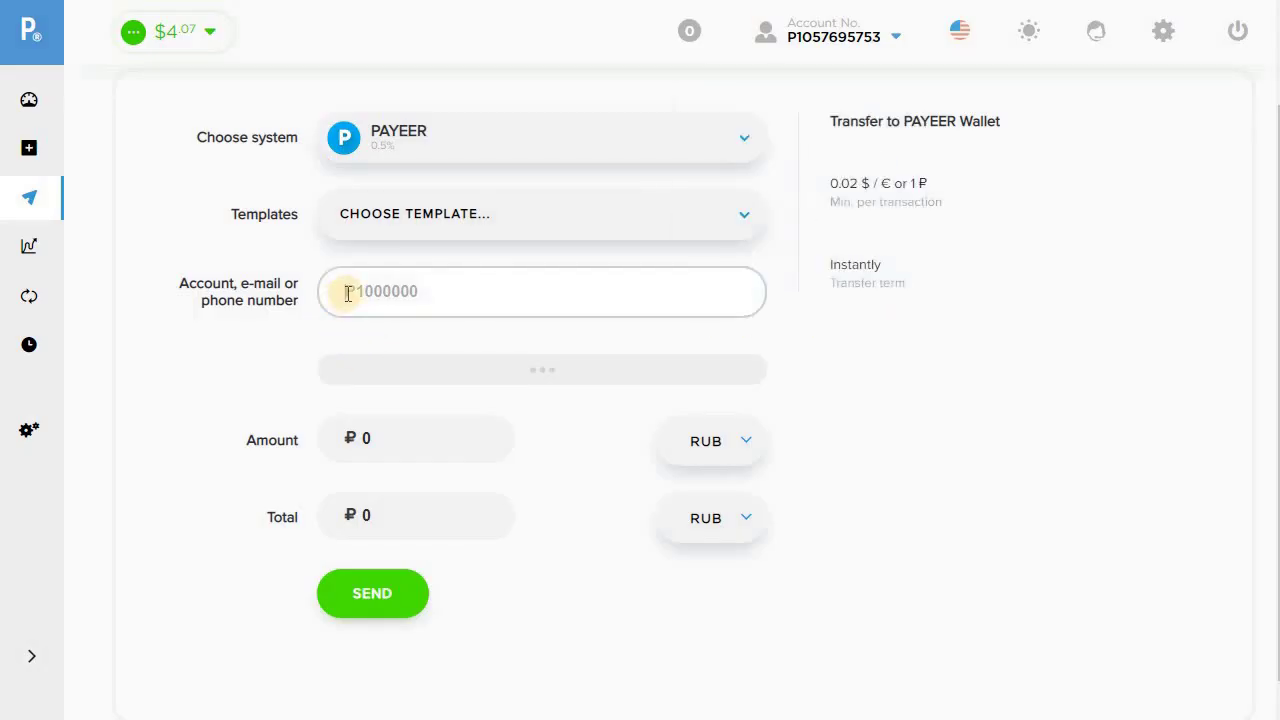
# Switch to the Payeer transfer form and paste the copied Payeer ID as the recipient account.
pyautogui.rightClick(347, 297)
pyautogui.click(396, 446)
pyautogui.click(397, 451)
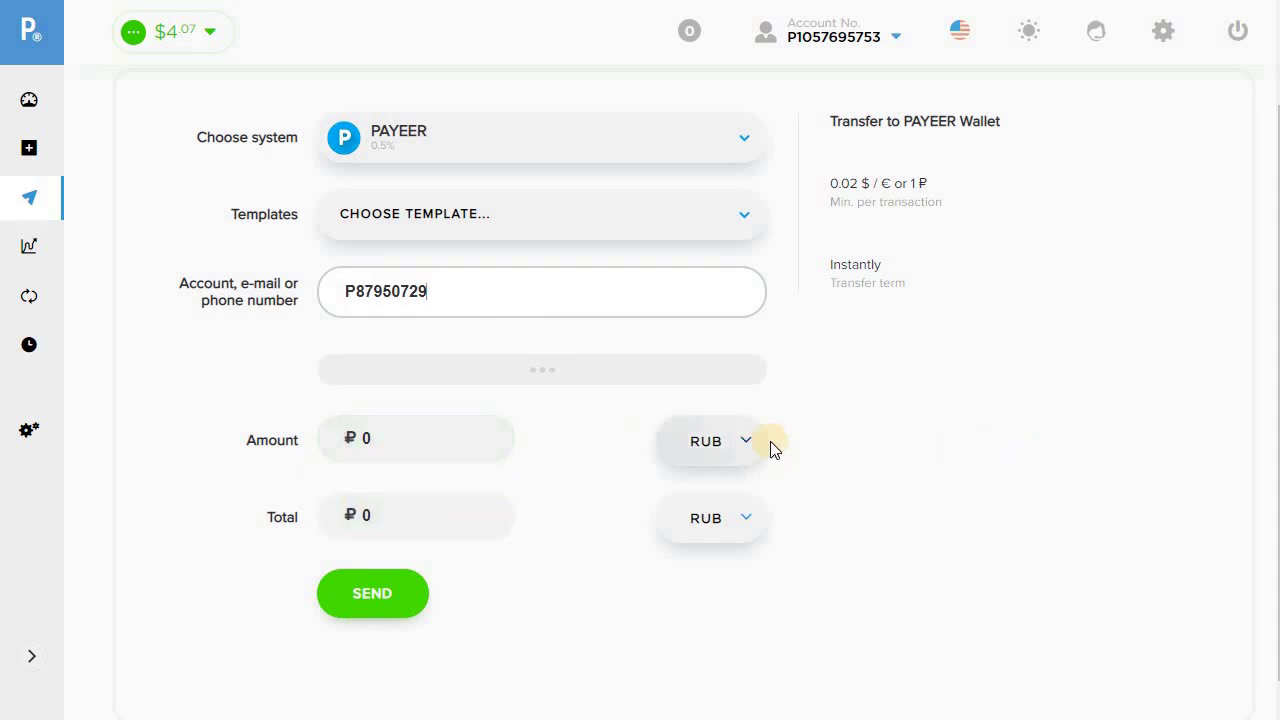
# Set the transfer currency to USD and the amount to 3, and send the payment.
pyautogui.click(739, 449)
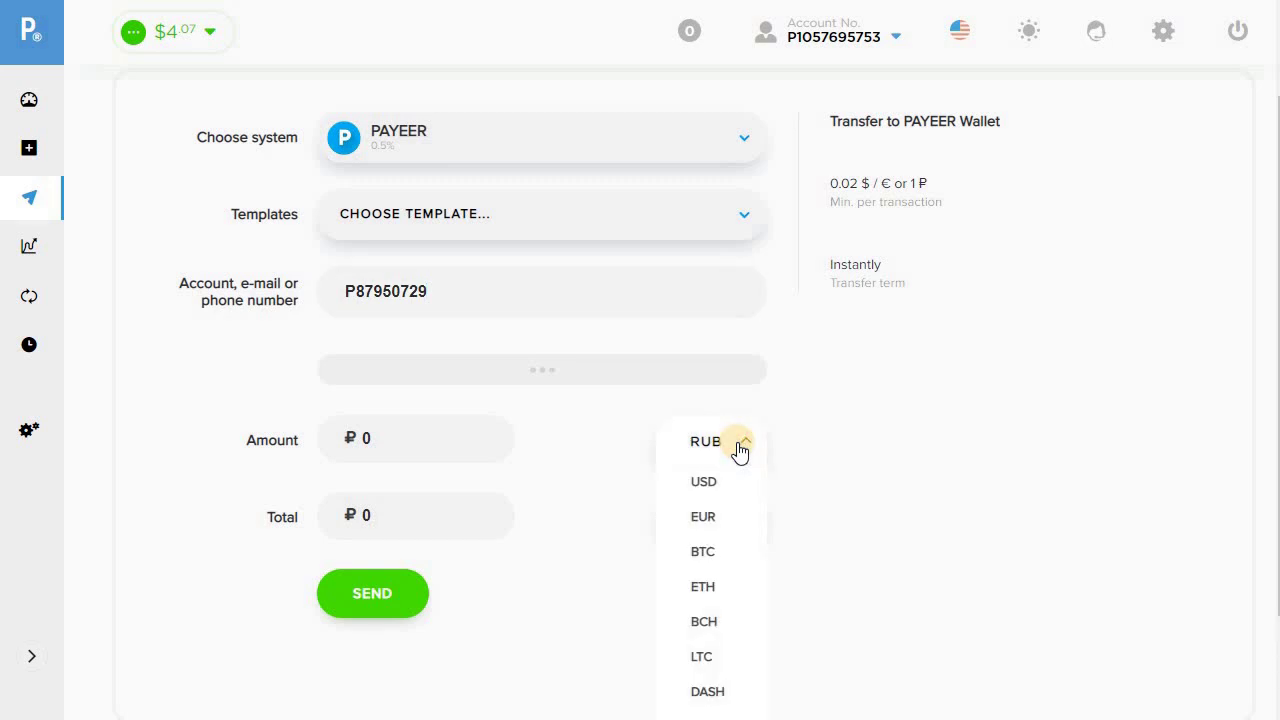
pyautogui.click(706, 484)
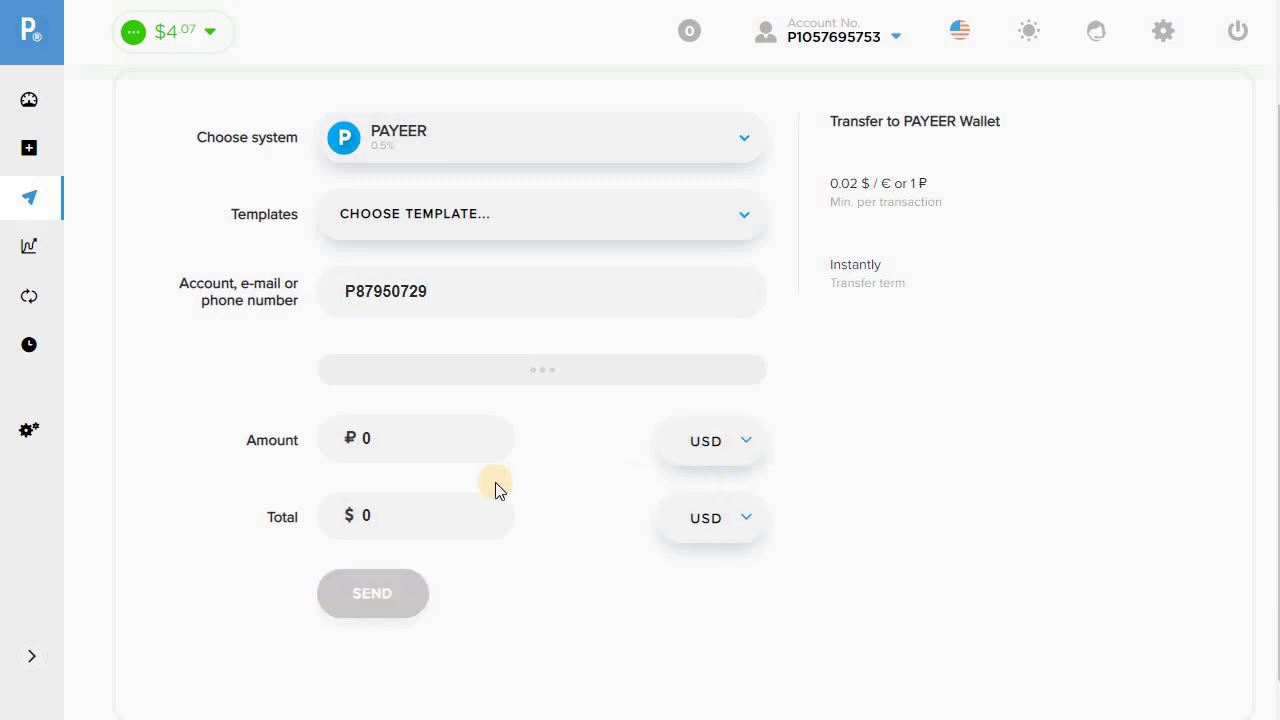
pyautogui.click(395, 444)
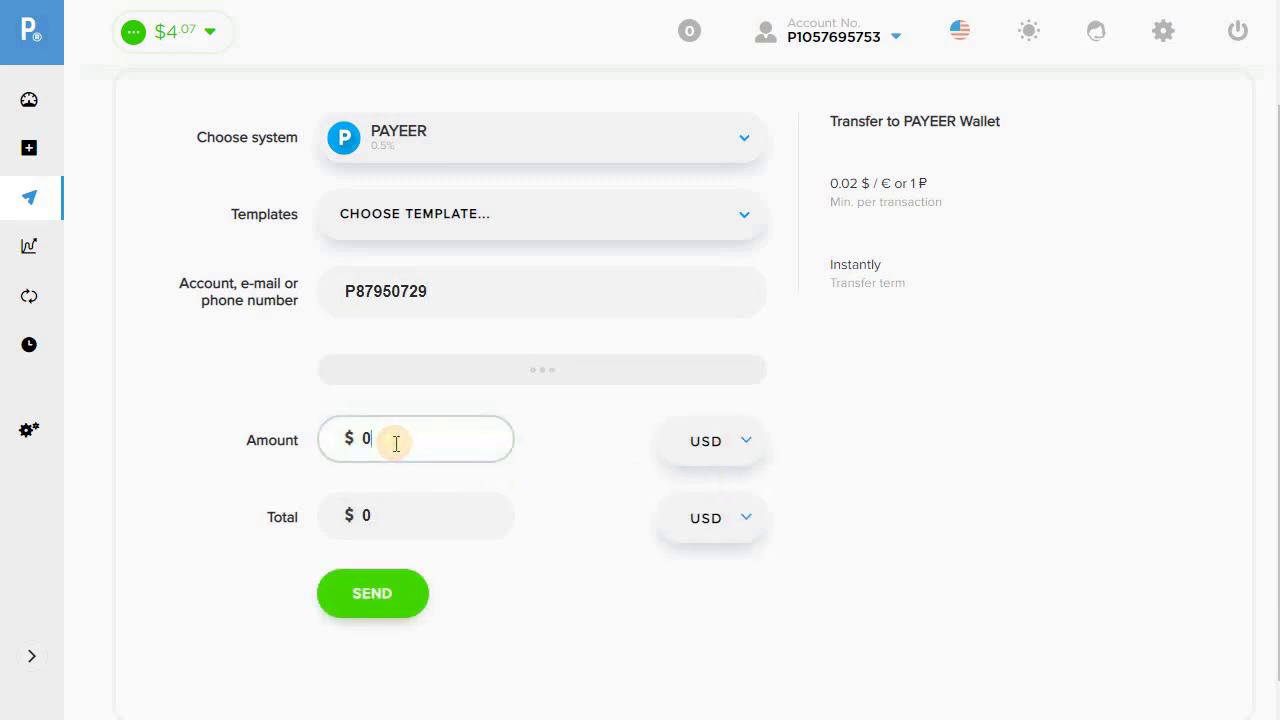
pyautogui.doubleClick(341, 436)
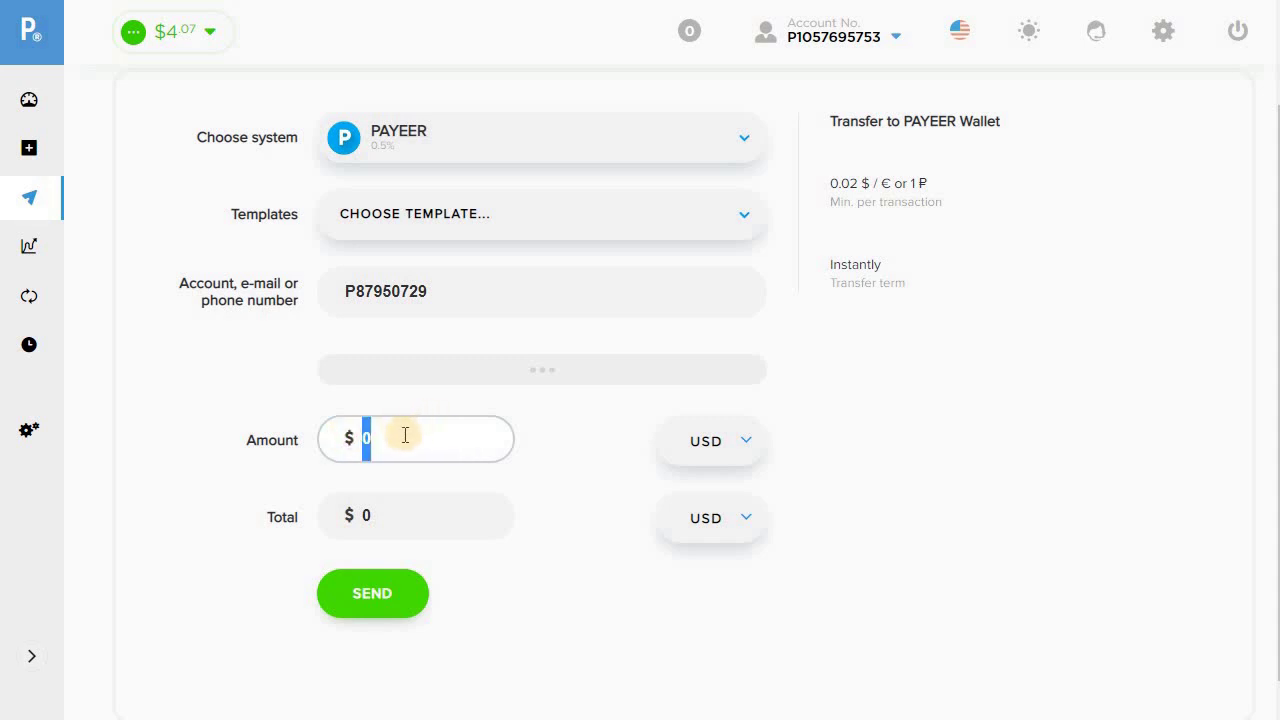
pyautogui.write('3')
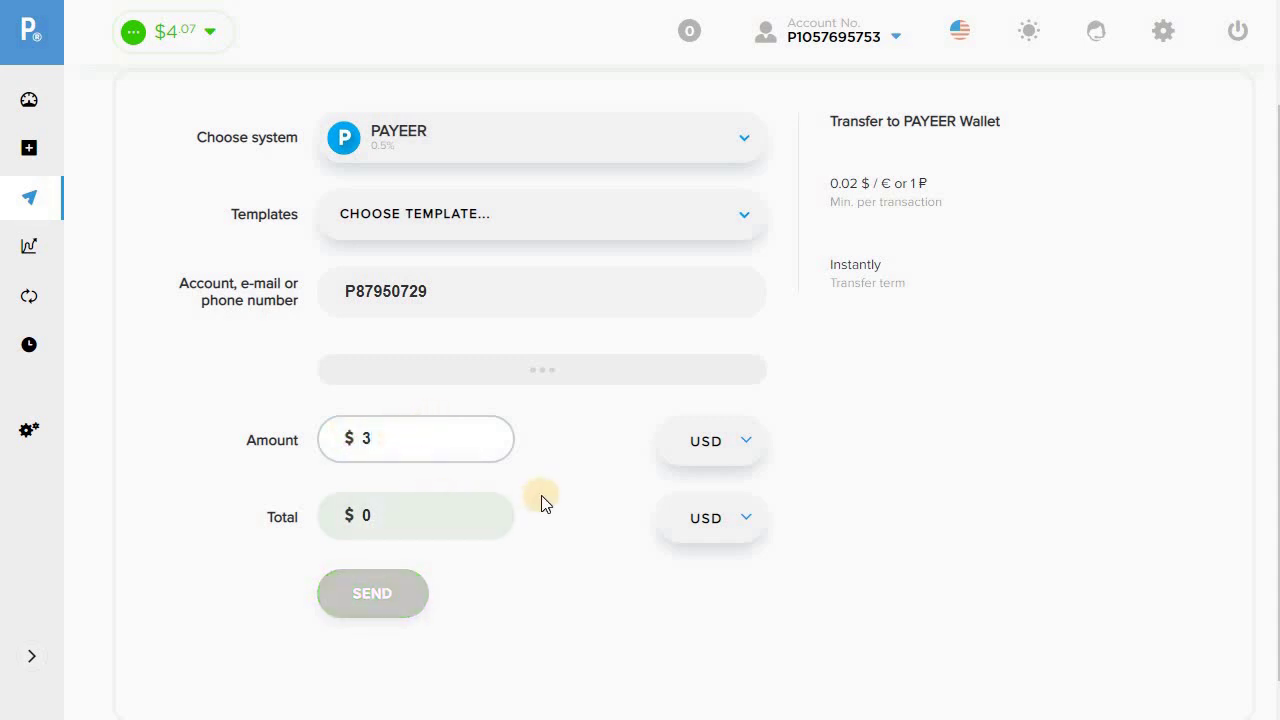
pyautogui.press('Tab')
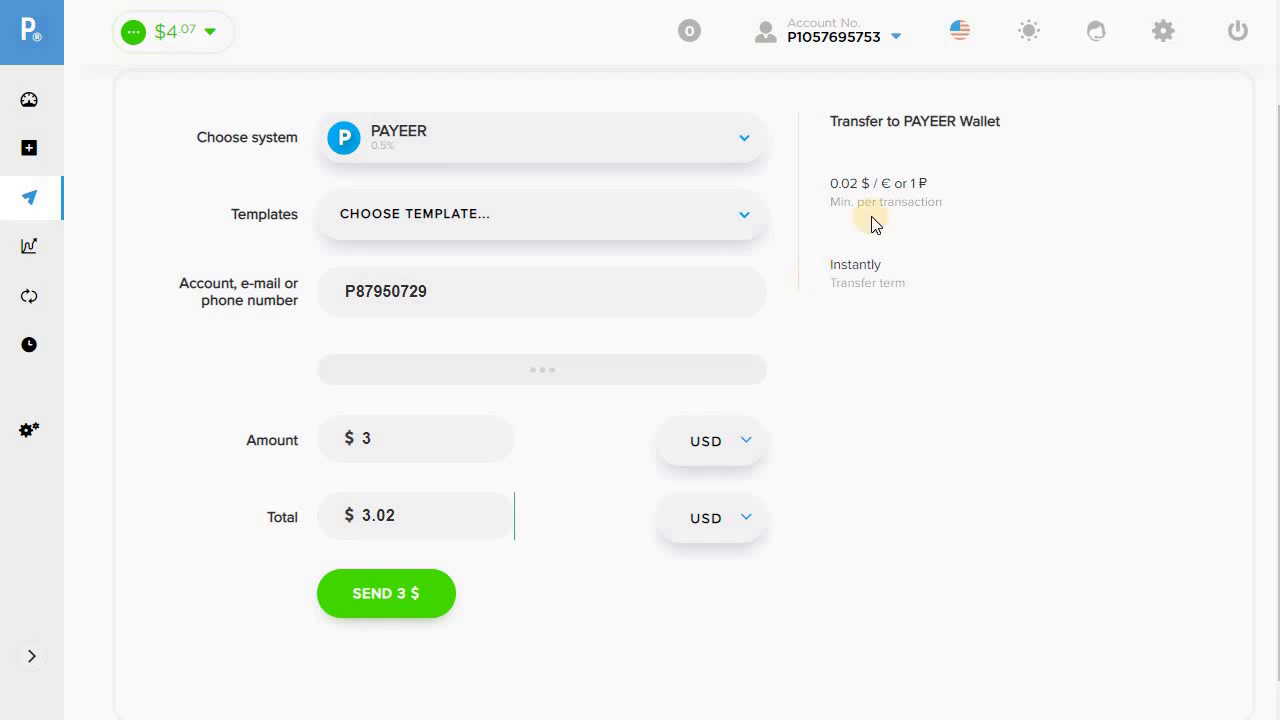
pyautogui.click(380, 600)
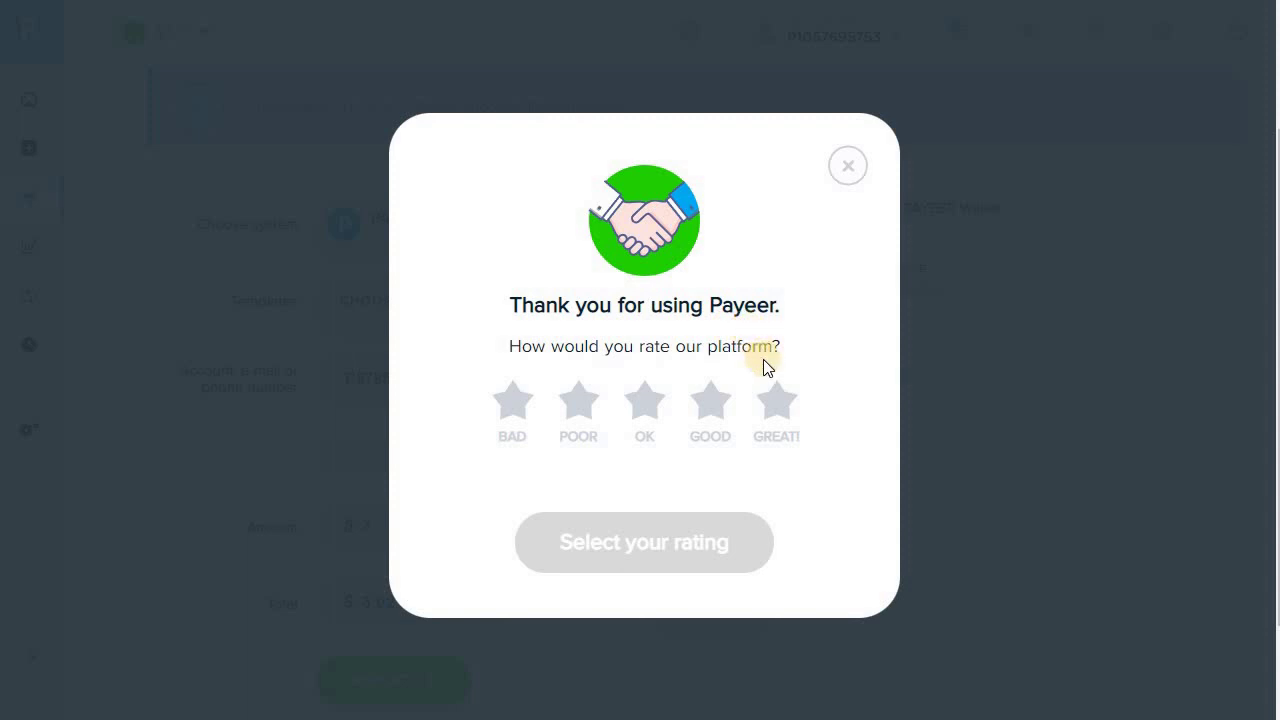
# Rate the Payeer platform with 5 stars and dismiss the review site suggestions.
pyautogui.click(778, 403)
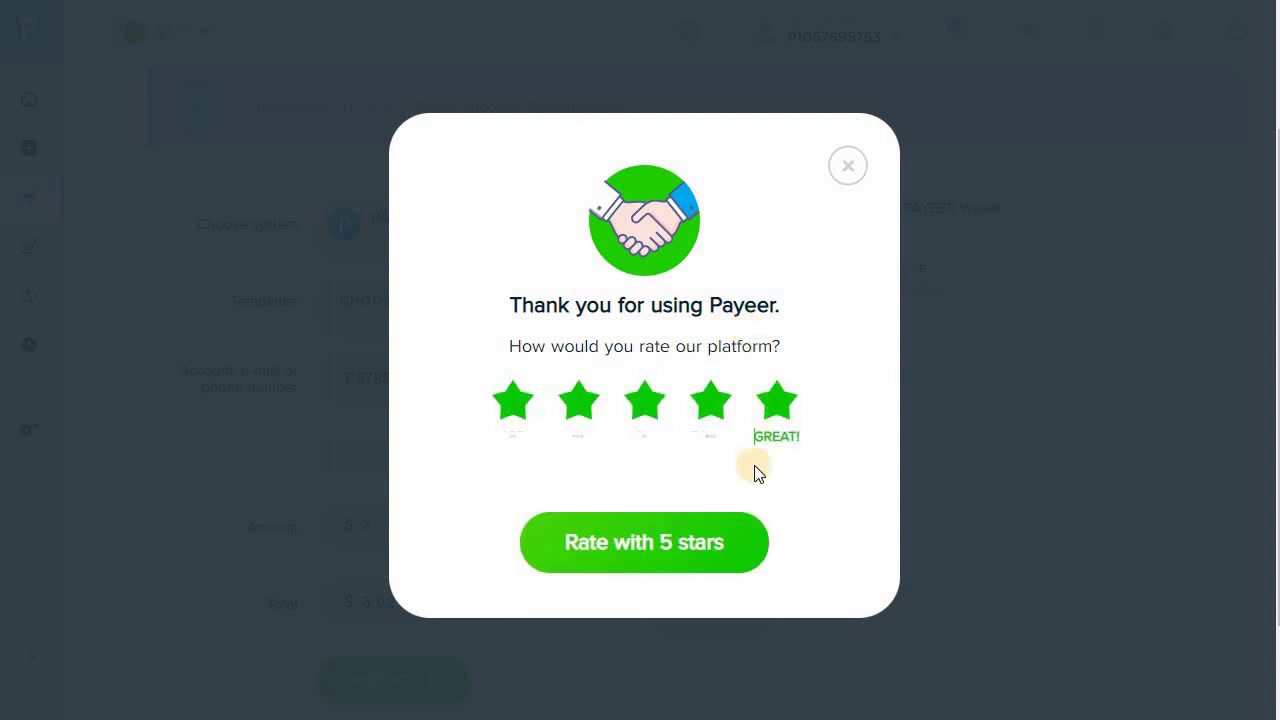
pyautogui.click(640, 553)
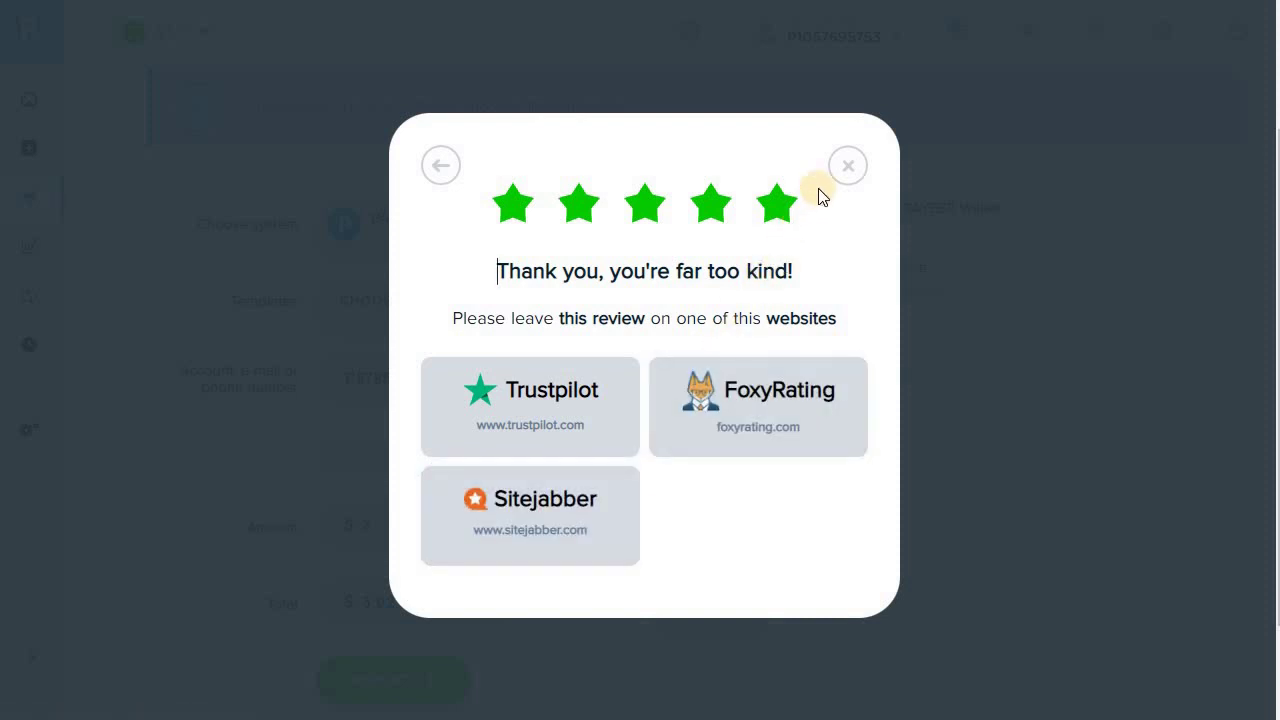
pyautogui.click(842, 170)
pyautogui.click(848, 168)
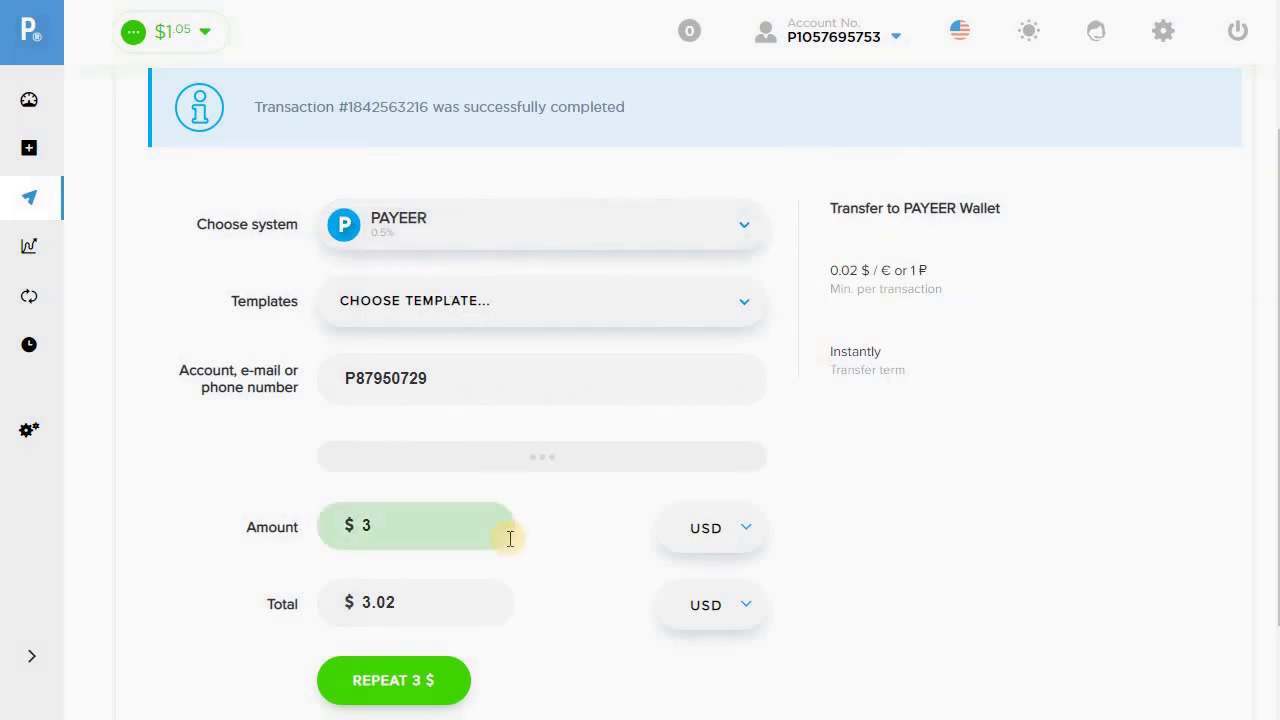
# Copy the transaction number, including its # sign, from the completed Payeer transfer's notice.
pyautogui.click(349, 104)
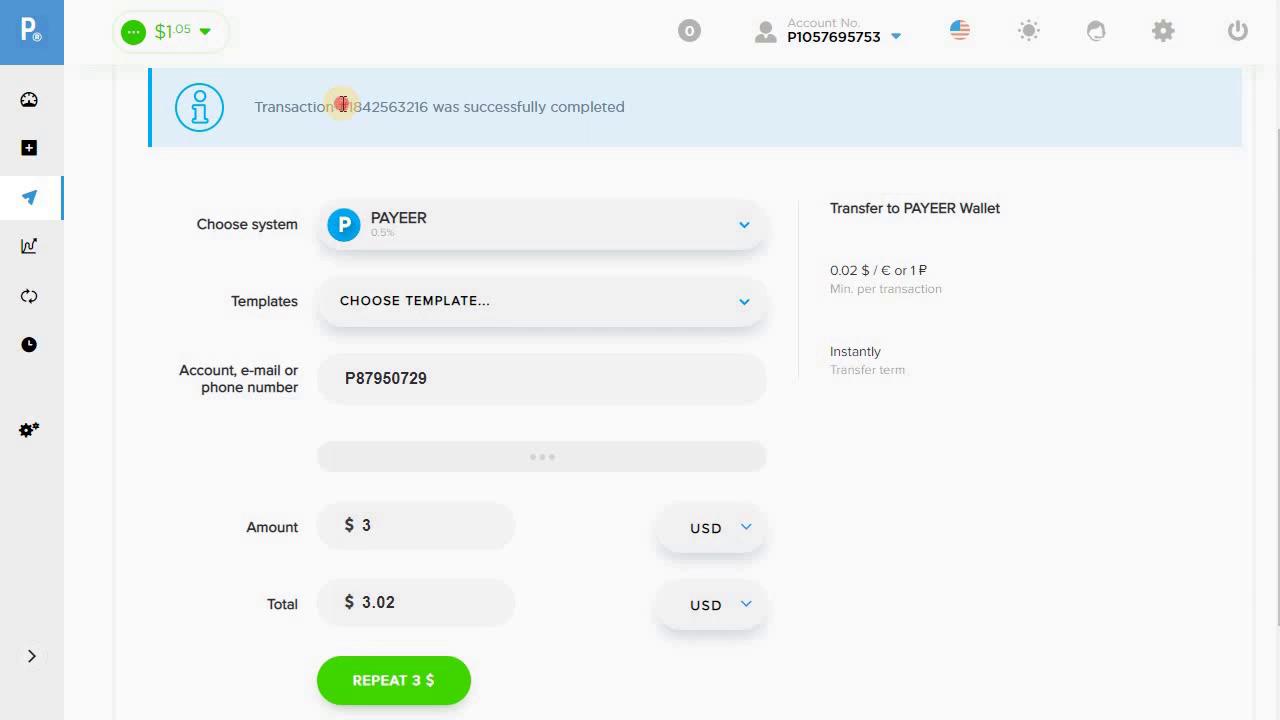
pyautogui.moveTo(337, 104); pyautogui.dragTo(428, 105)
pyautogui.rightClick(374, 108)
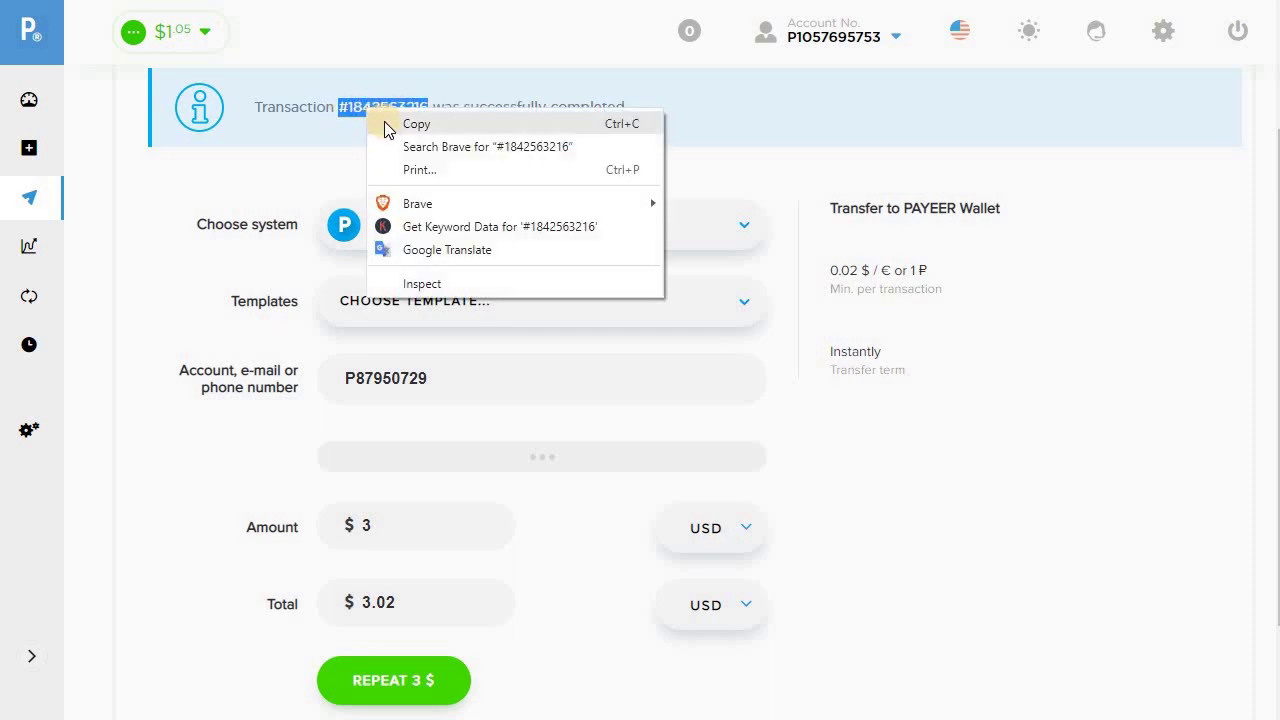
pyautogui.click(387, 126)
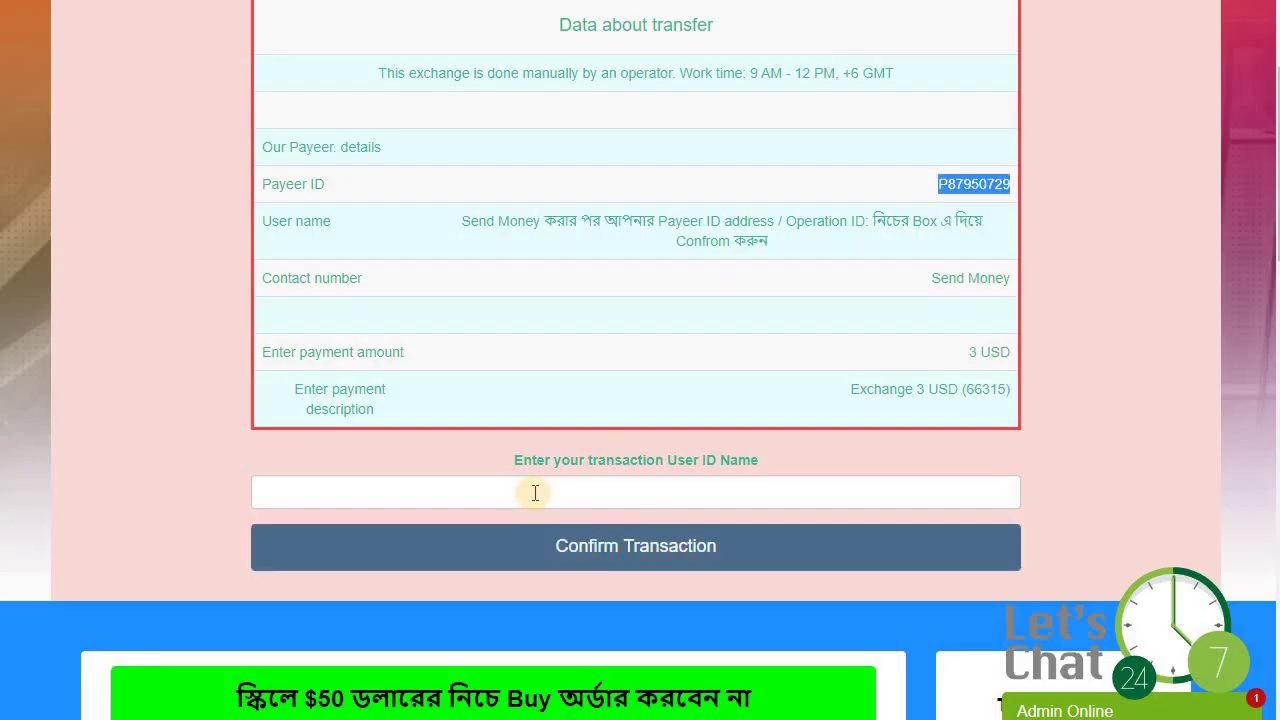
# Return to BDwalletex, paste the copied transaction number as the transaction User ID Name and confirm the transaction.
pyautogui.click(534, 492)
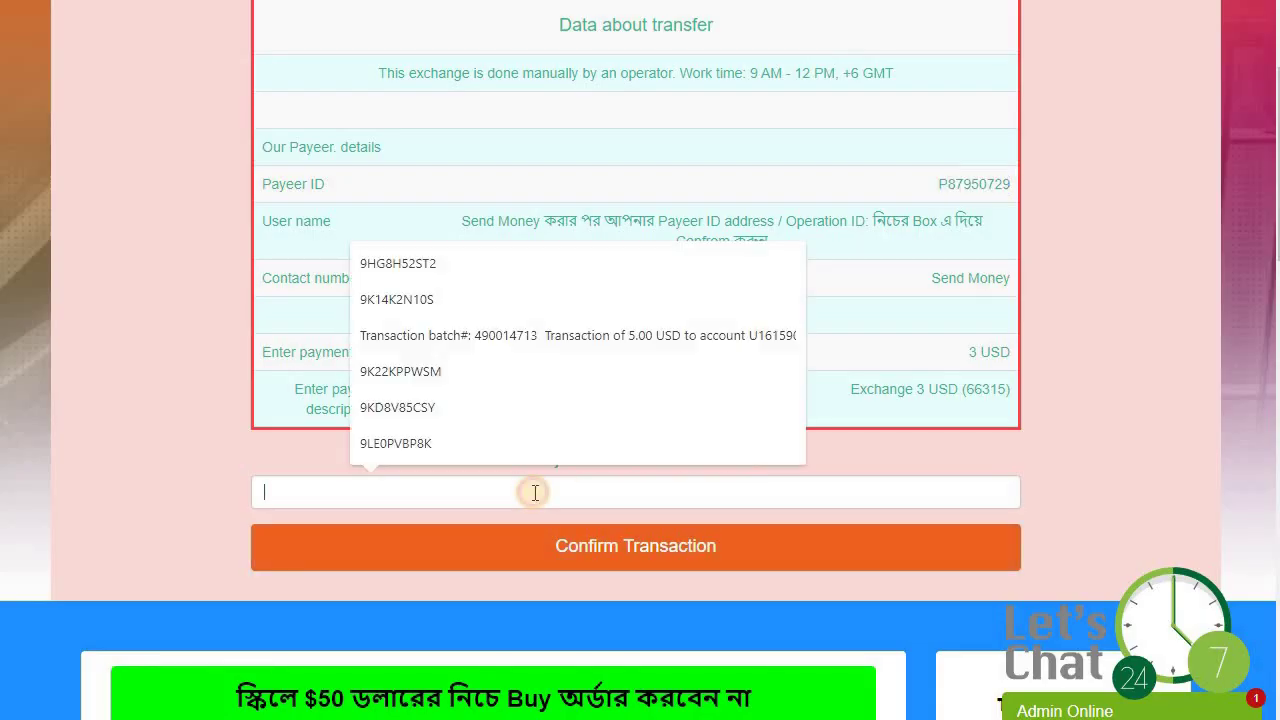
pyautogui.rightClick(534, 492)
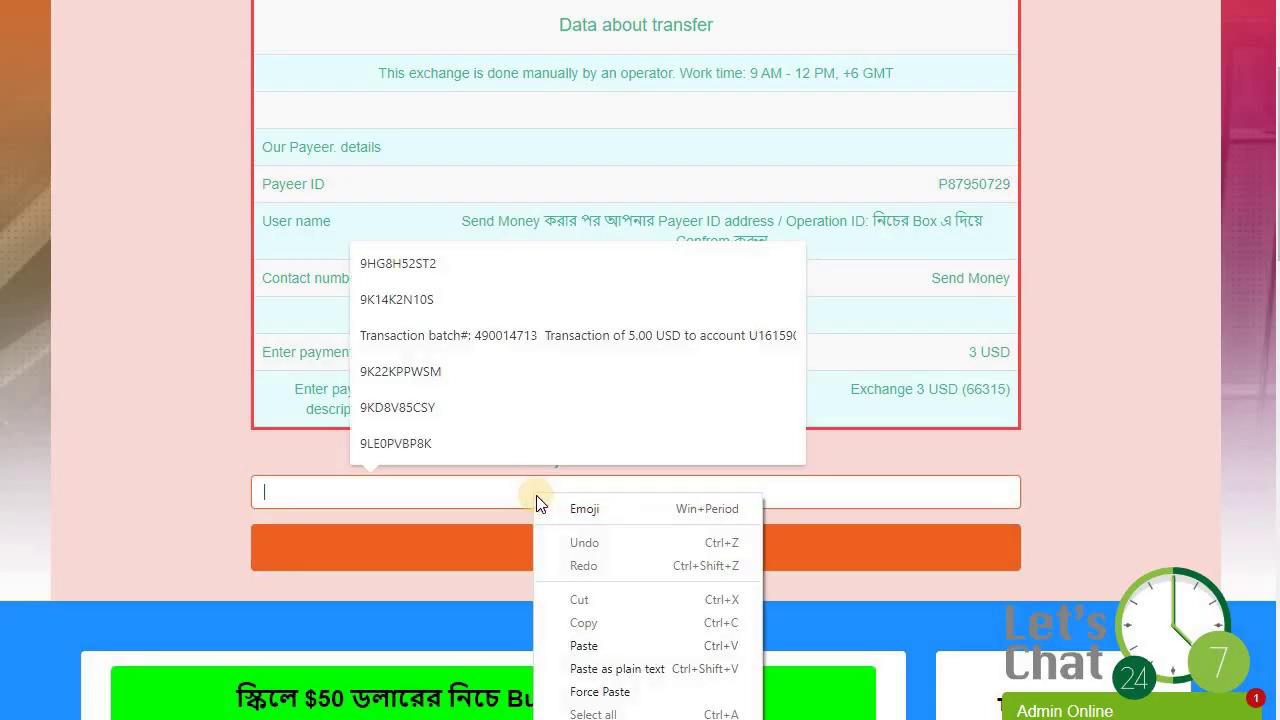
pyautogui.click(583, 648)
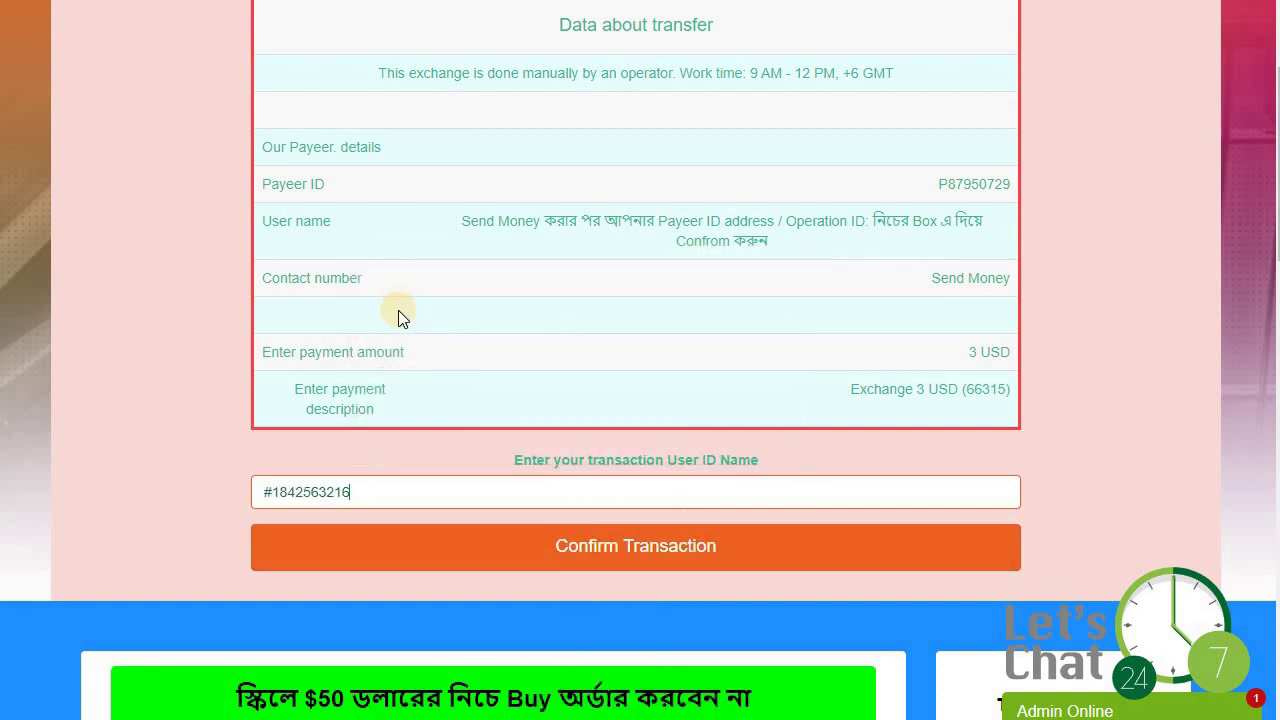
pyautogui.click(624, 547)
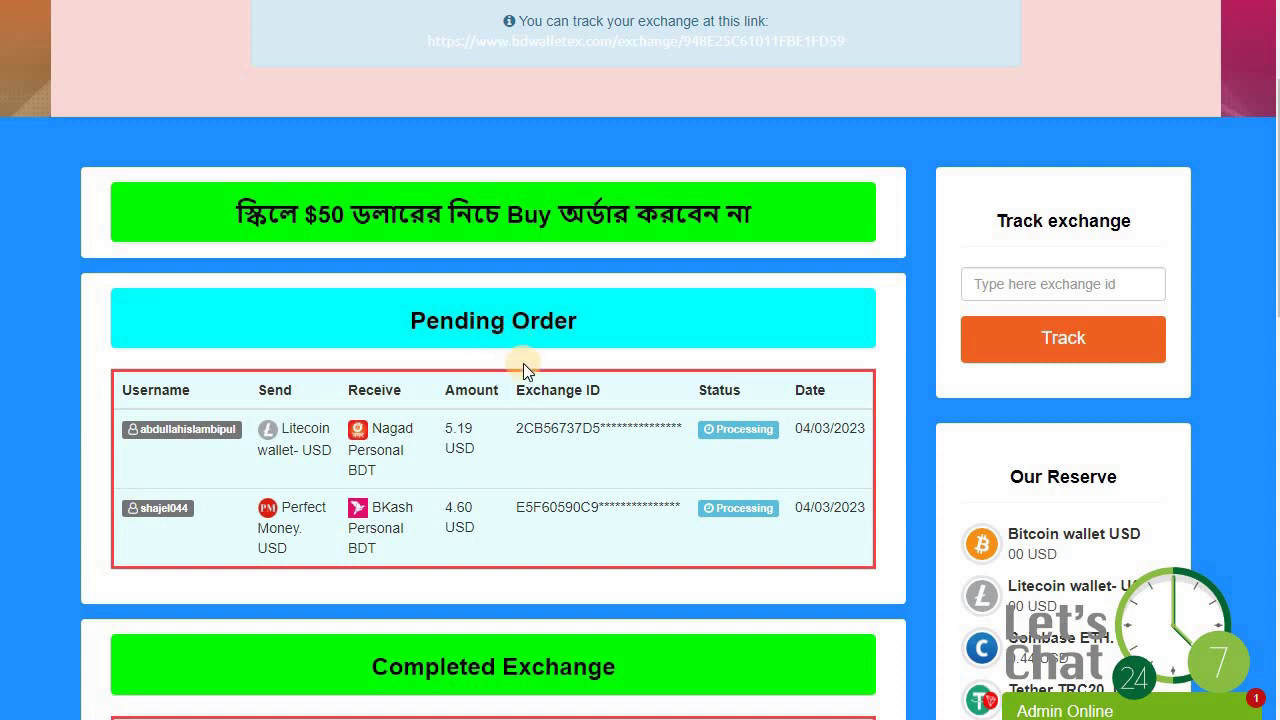
# Open the tracking link for the submitted exchange.
pyautogui.scroll(2, 538, 489)
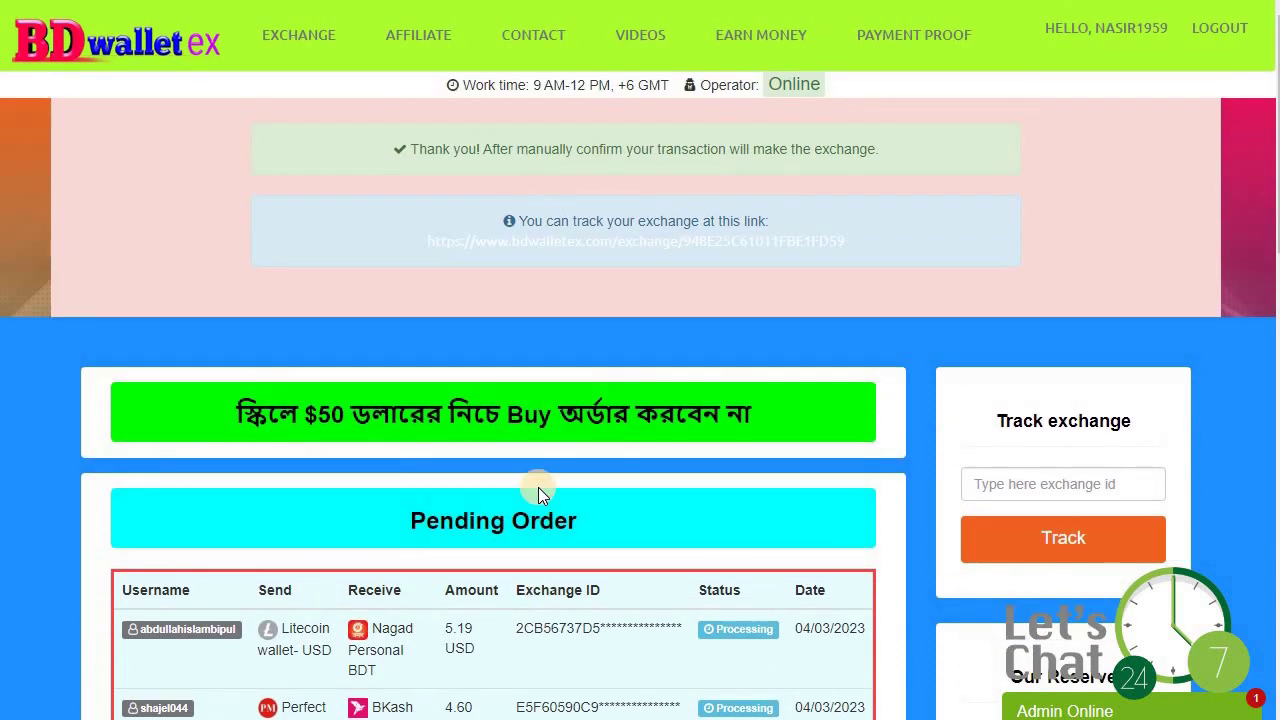
pyautogui.click(585, 250)
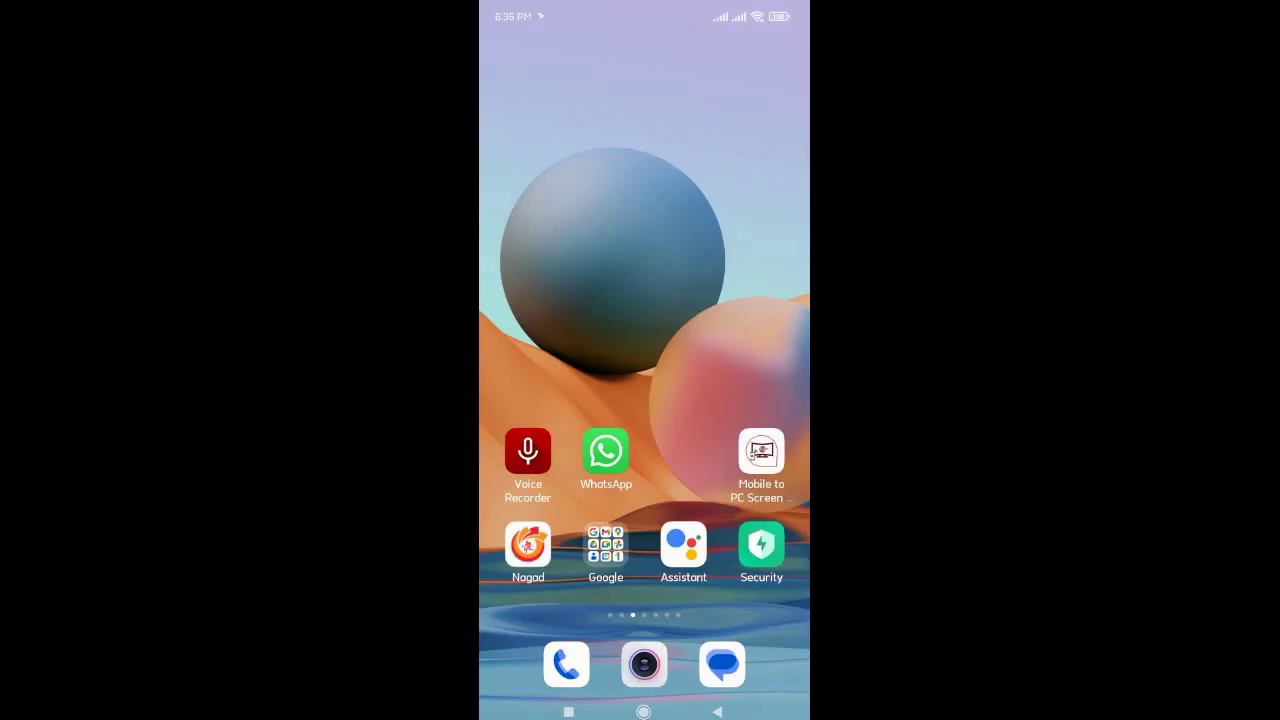
# On the phone, open the bKash conversation in Messages and read the latest received-money notification.
pyautogui.moveTo(740, 300)
pyautogui.mouseDown()
pyautogui.moveTo(540, 300)
pyautogui.moveTo(740, 300)
pyautogui.mouseUp()
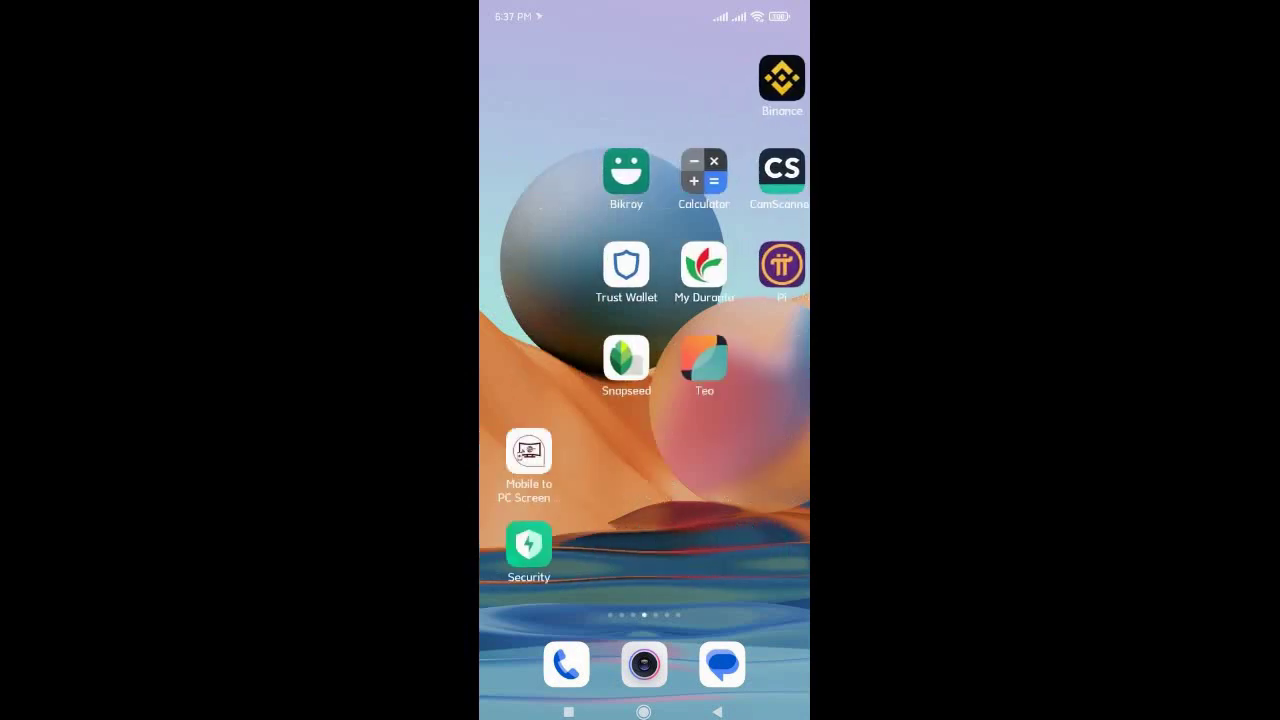
pyautogui.click(722, 664)
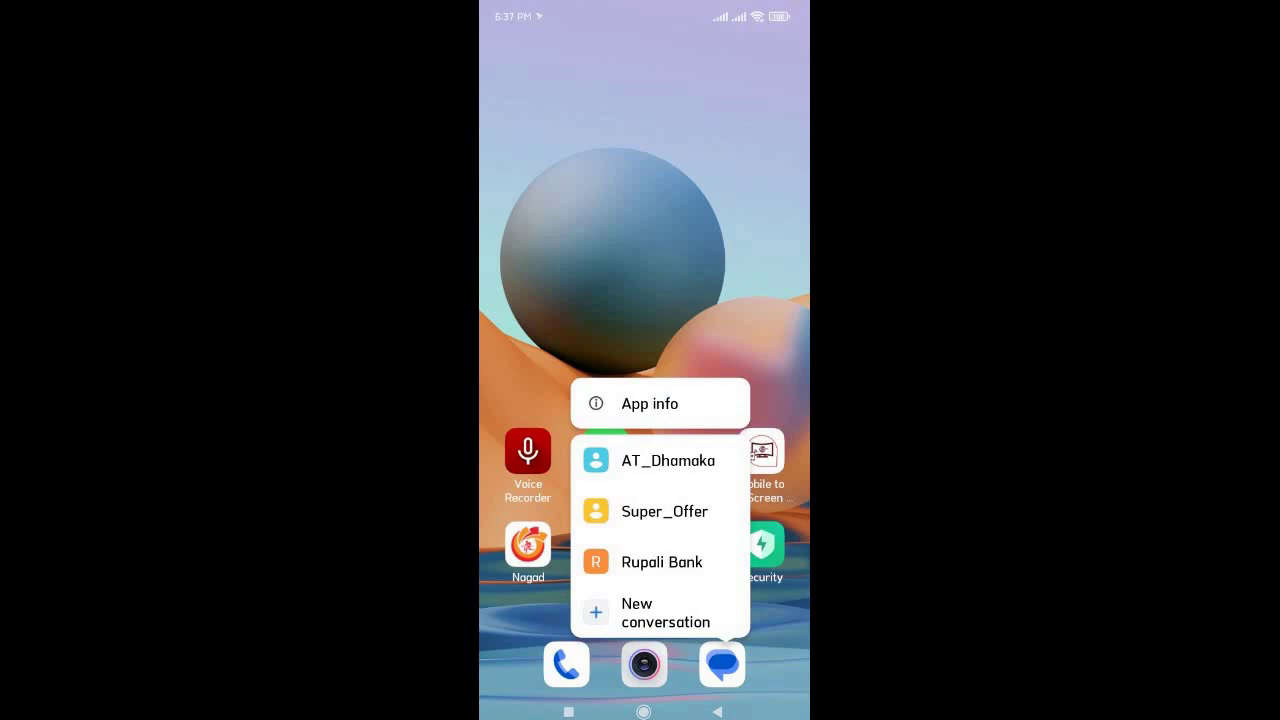
pyautogui.press('Escape')
pyautogui.click(722, 664)
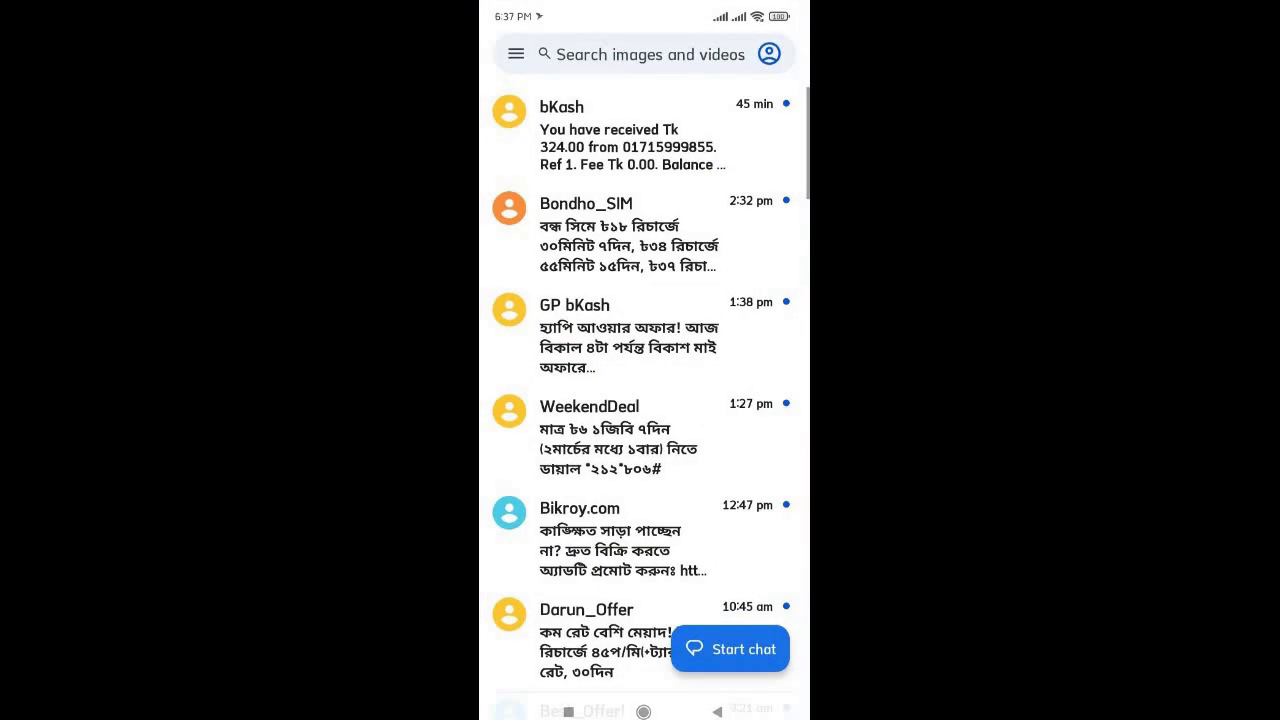
pyautogui.click(630, 135)
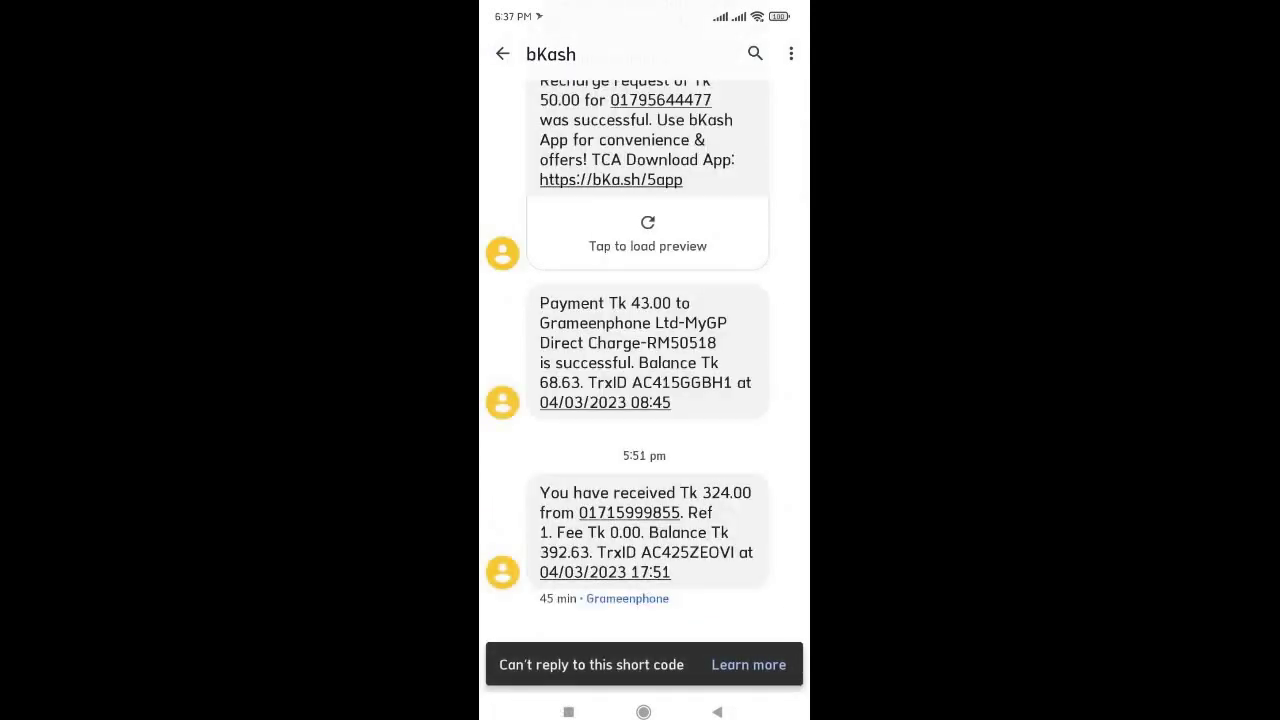
pyautogui.scroll(3, 644, 380)
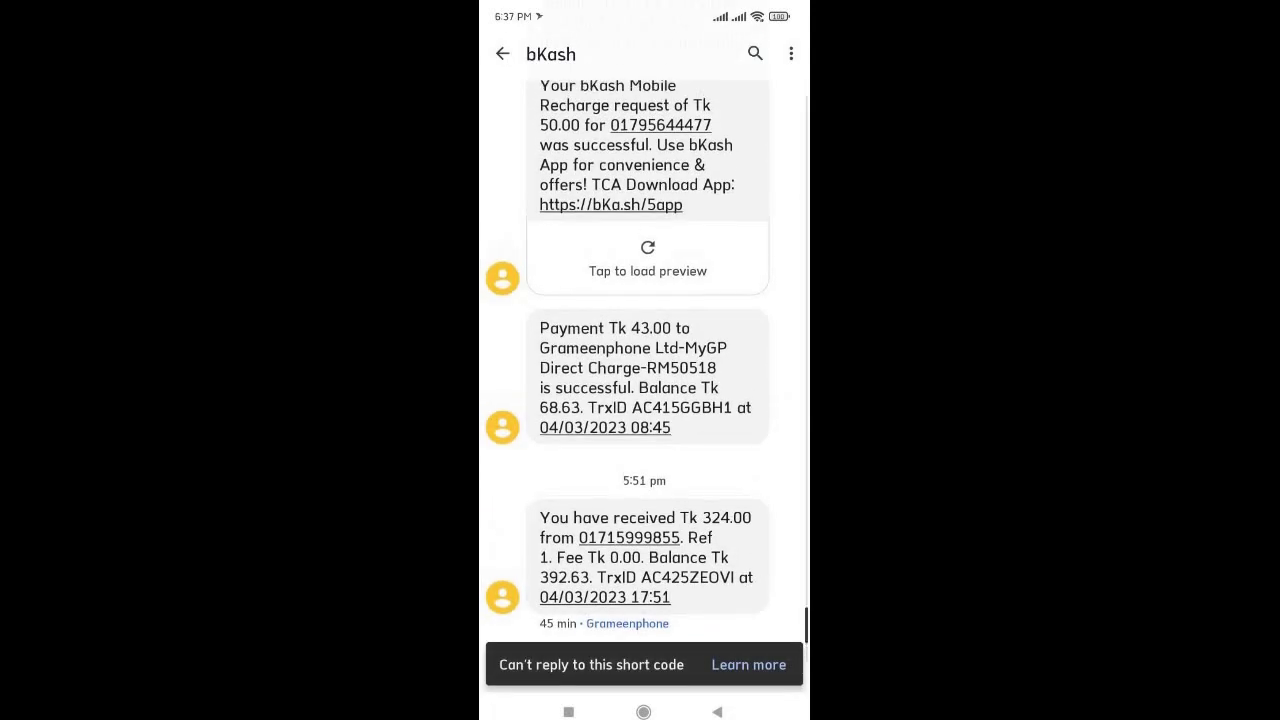
pyautogui.scroll(2, 644, 380)
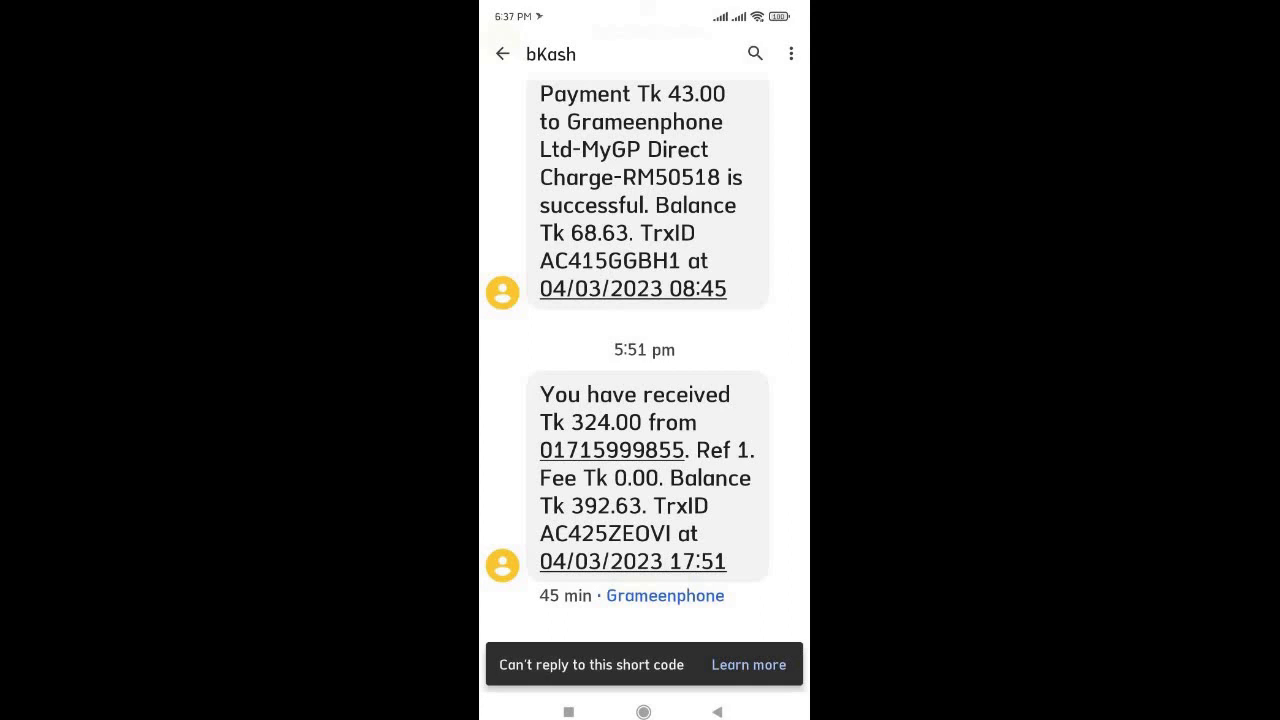
pyautogui.scroll(-1, 644, 380)
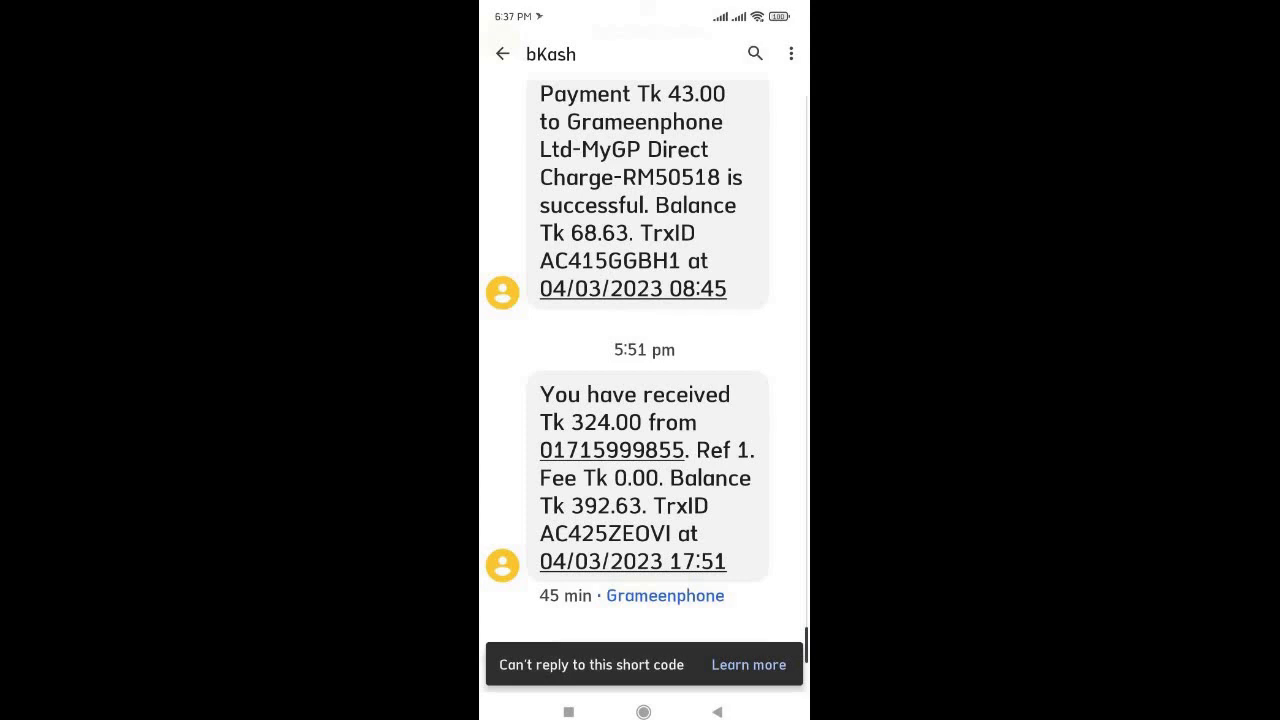
# Switch to the bKash app and enter the account PIN on its login screen.
pyautogui.click(647, 478)
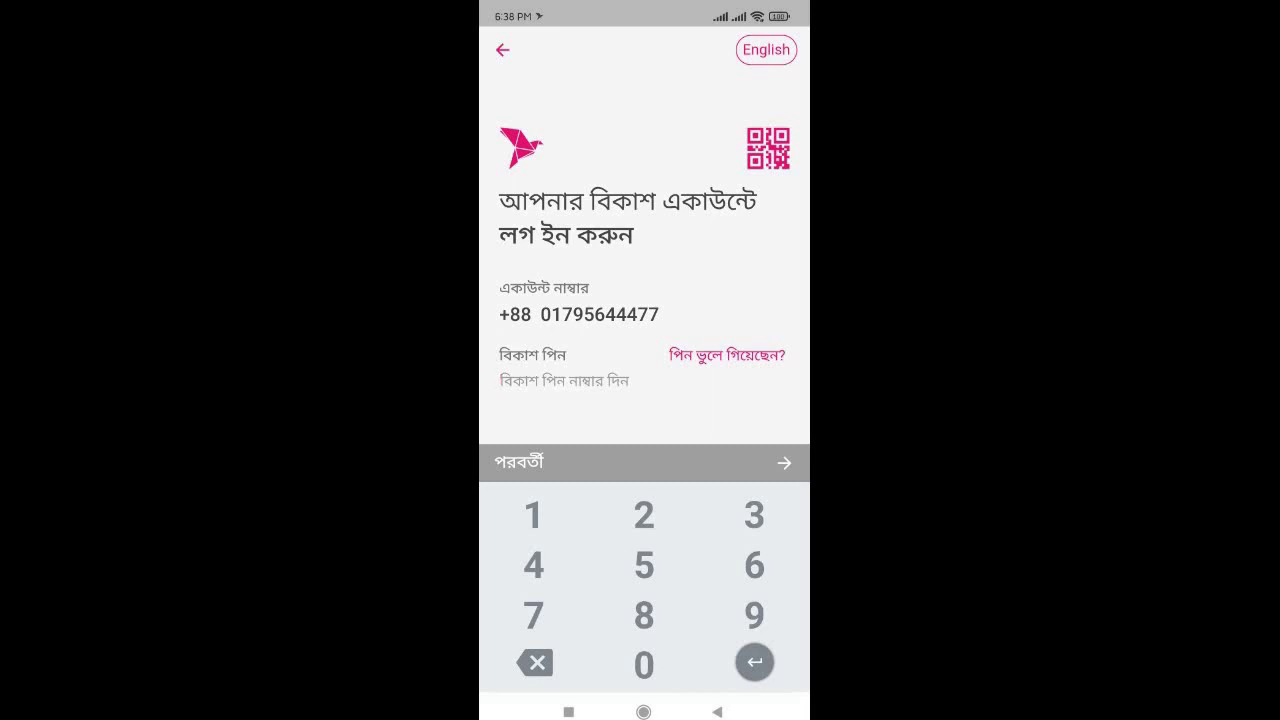
pyautogui.write('••••')
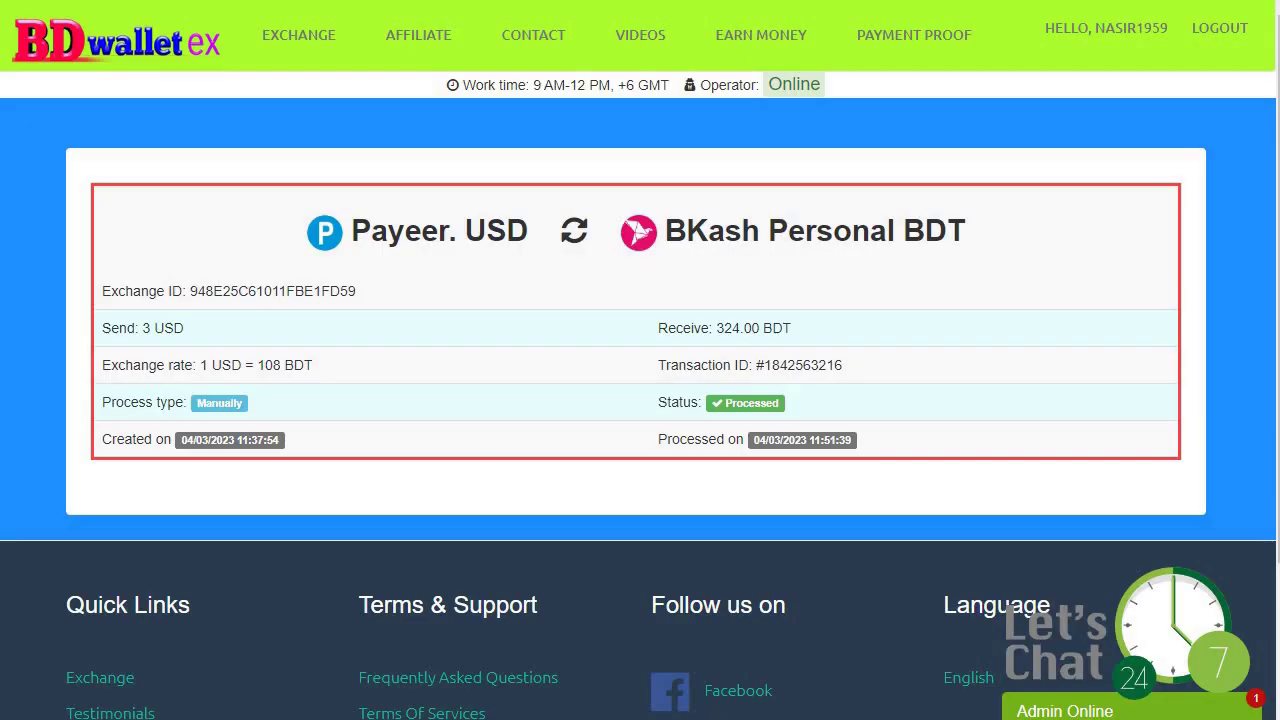
# Switch to BDwalletex and review the exchange's amounts, rate, transaction ID and status on its tracking page.
pyautogui.scroll(-2, 640, 360)
pyautogui.scroll(2, 640, 360)
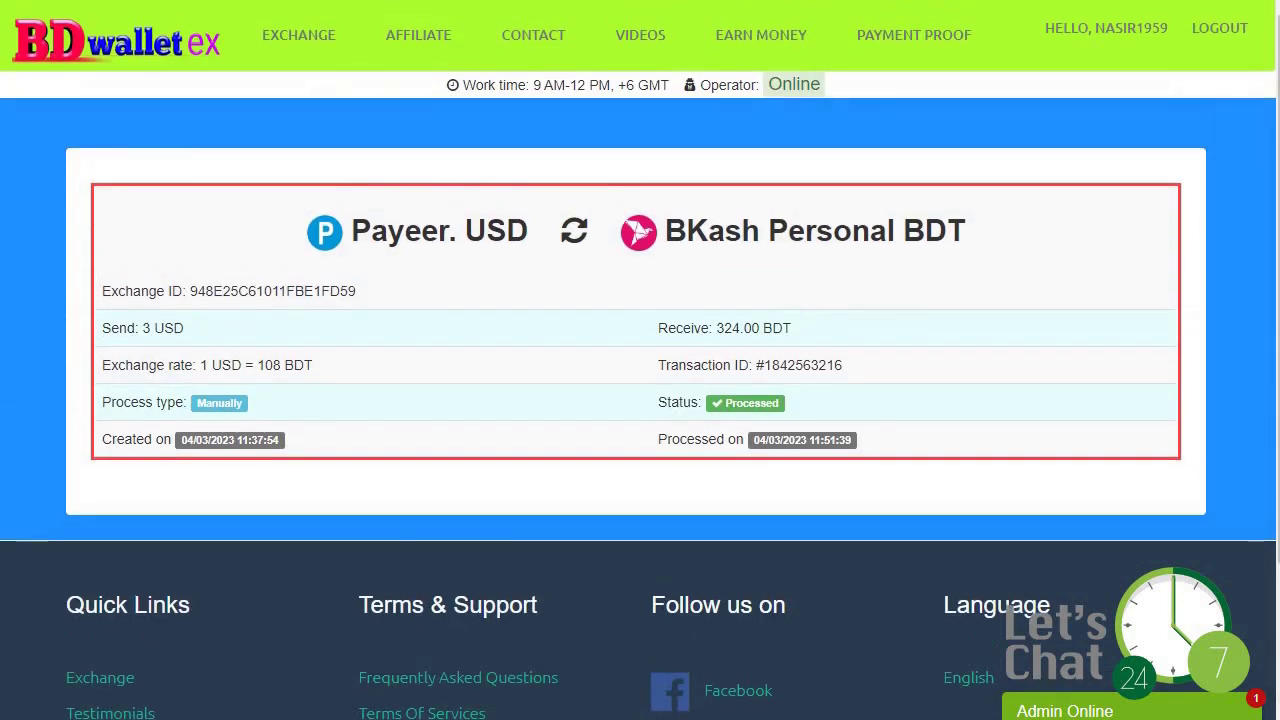